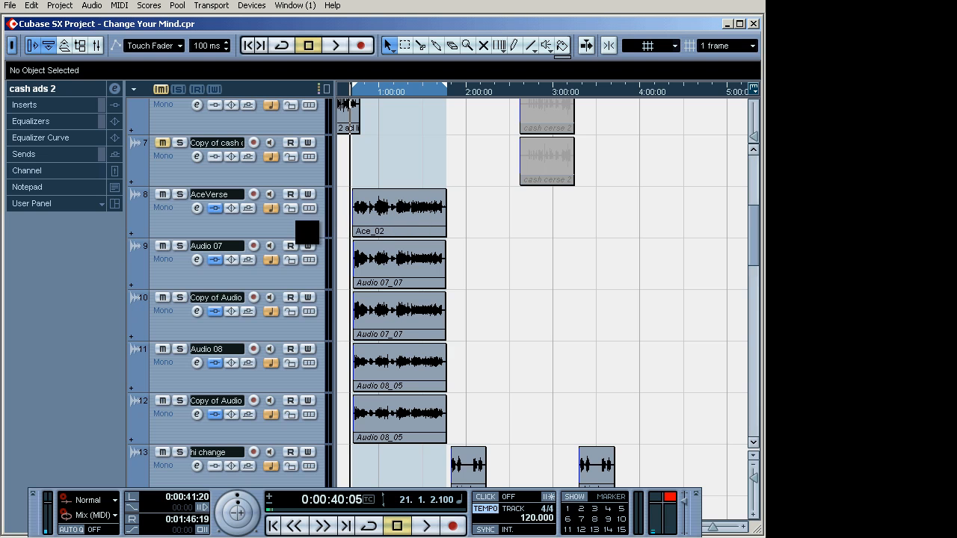
- Go through the verse vocal tracks 8 to 12, reselect the AceVerse track and play the verse
{"action": "left_click", "coordinate": [311, 228]}
{"action": "left_click", "coordinate": [315, 284]}
{"action": "left_click", "coordinate": [320, 326]}
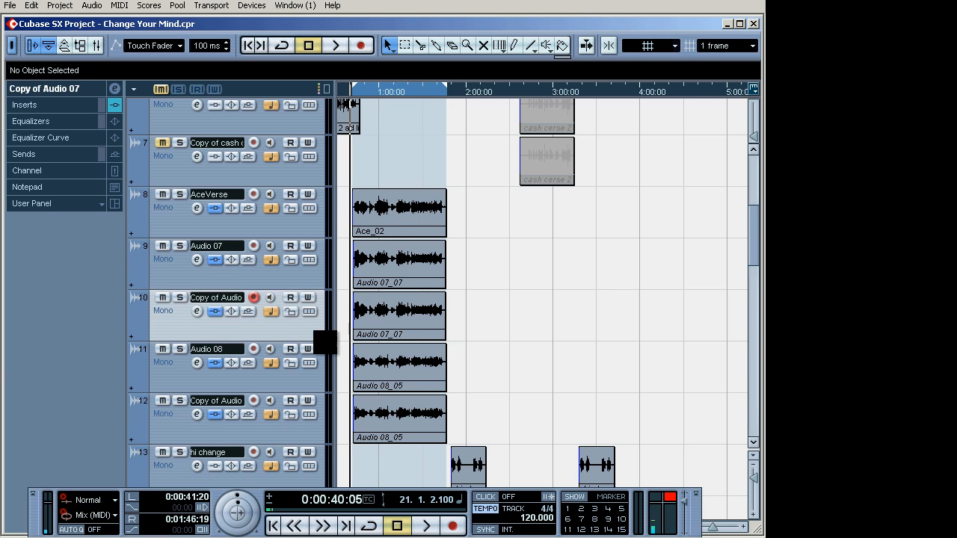
{"action": "left_click", "coordinate": [317, 373]}
{"action": "left_click", "coordinate": [317, 423]}
{"action": "left_click", "coordinate": [308, 229]}
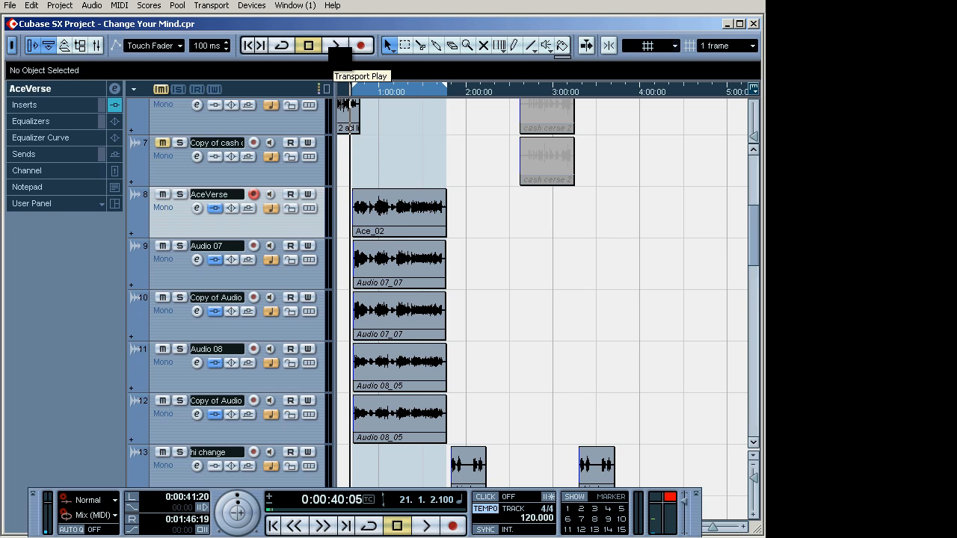
{"action": "left_click", "coordinate": [335, 45]}
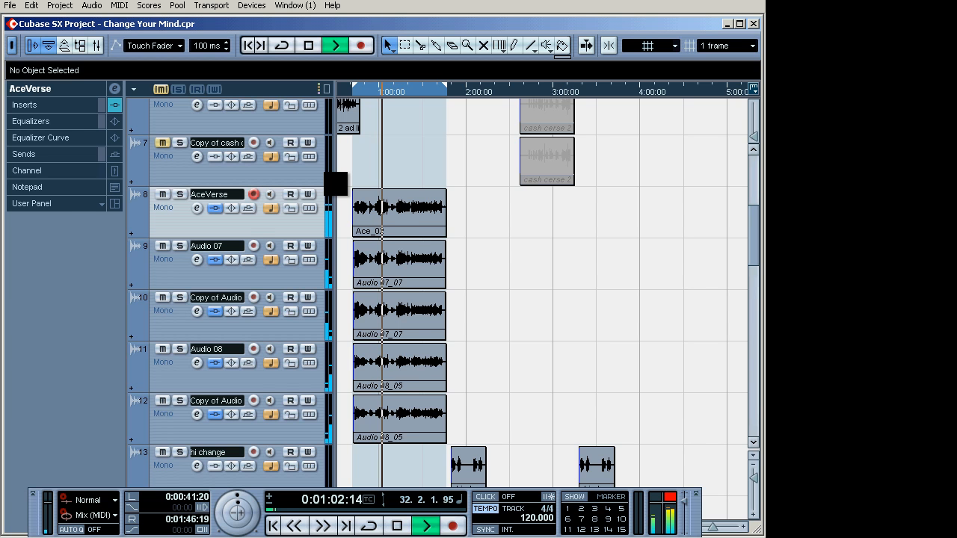
- Examine the levels and panning of the verse vocal channels, AceVerse to channel 12, in the mixer, and close it
{"action": "key", "text": "F3"}
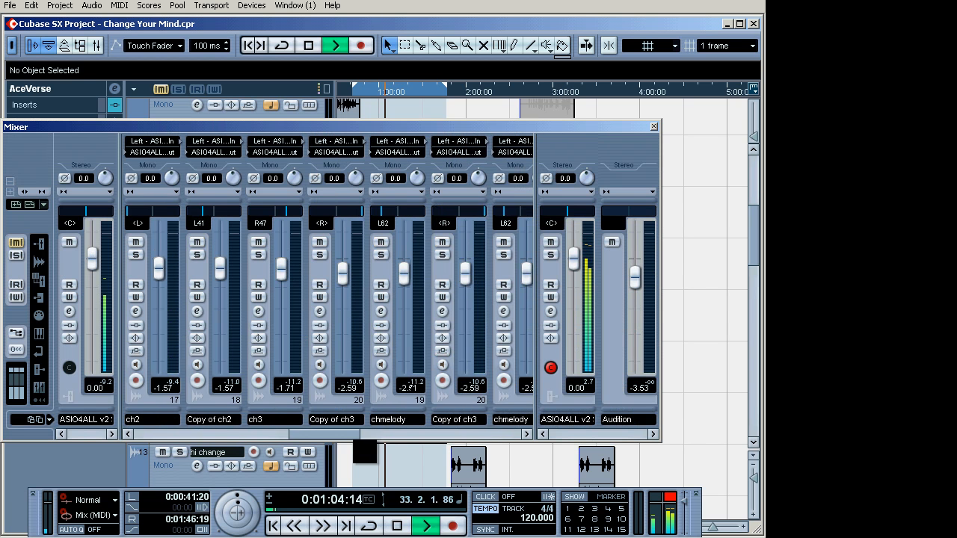
{"action": "left_click_drag", "start_coordinate": [354, 442], "coordinate": [247, 428]}
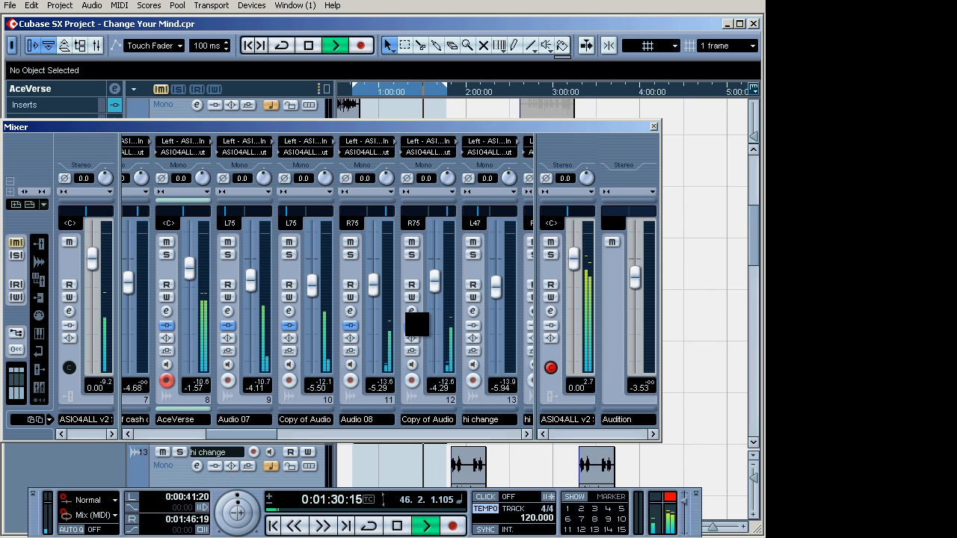
{"action": "left_click", "coordinate": [654, 128]}
- Extend the locator range to the end of the first chorus clips and play from the start of the chorus
{"action": "scroll", "coordinate": [520, 333], "scroll_direction": "down", "scroll_amount": 3}
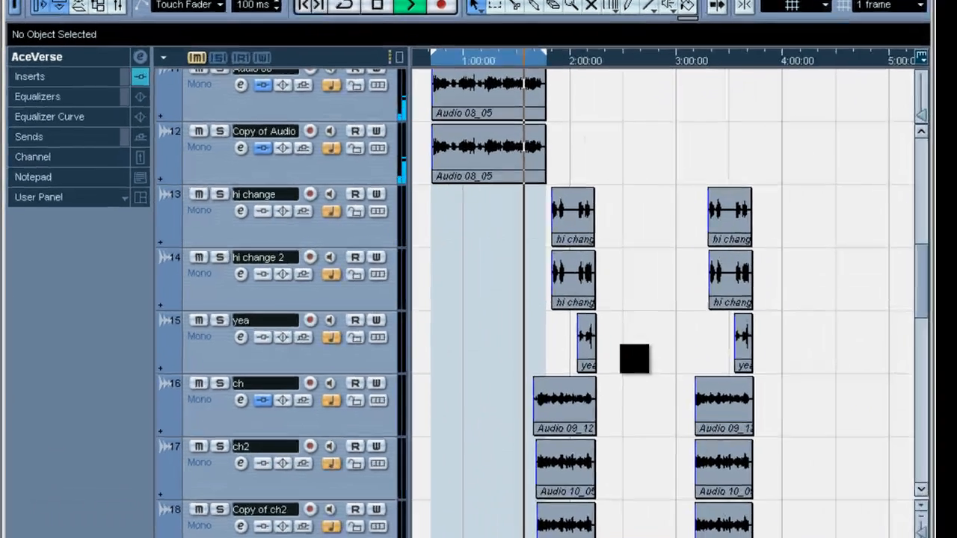
{"action": "scroll", "coordinate": [632, 336], "scroll_direction": "up", "scroll_amount": 3}
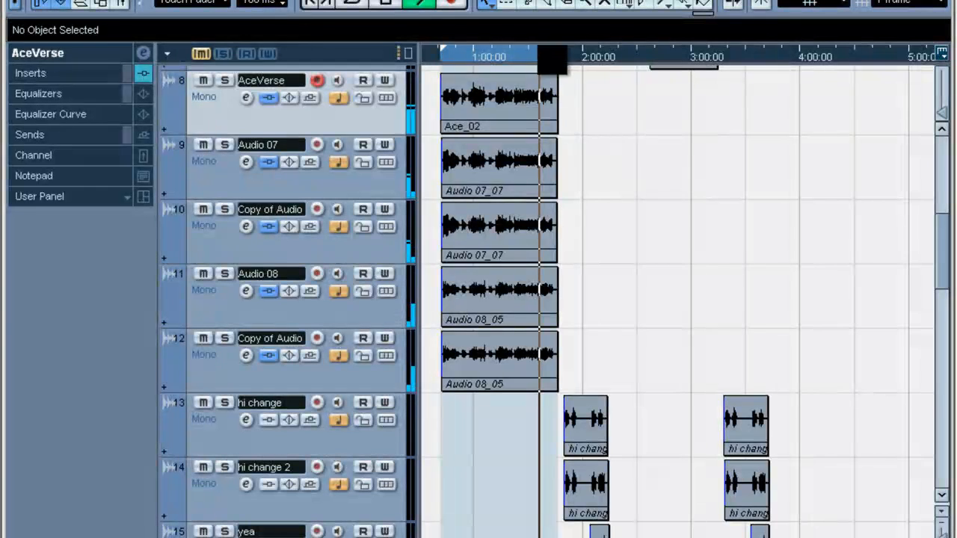
{"action": "scroll", "coordinate": [628, 291], "scroll_direction": "down", "scroll_amount": 3}
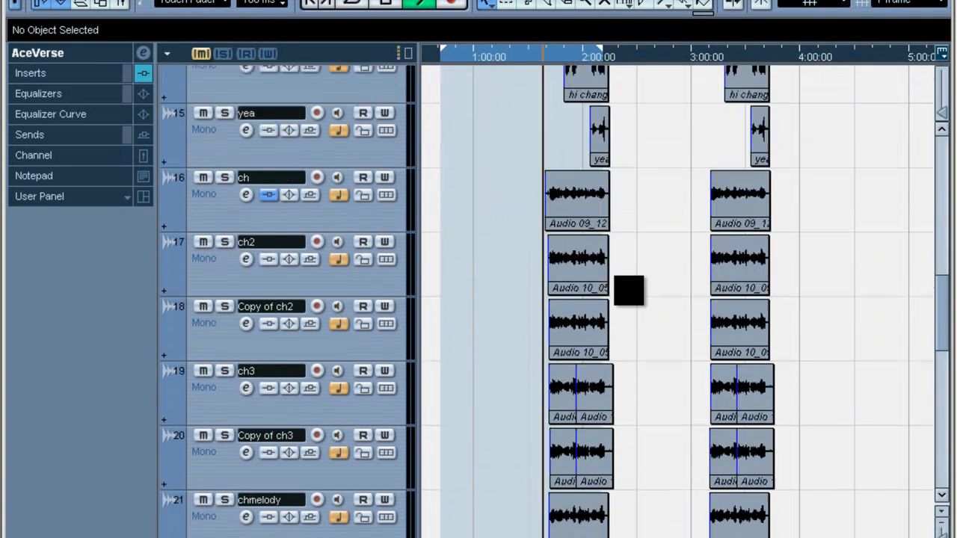
{"action": "left_click_drag", "start_coordinate": [609, 52], "coordinate": [564, 55]}
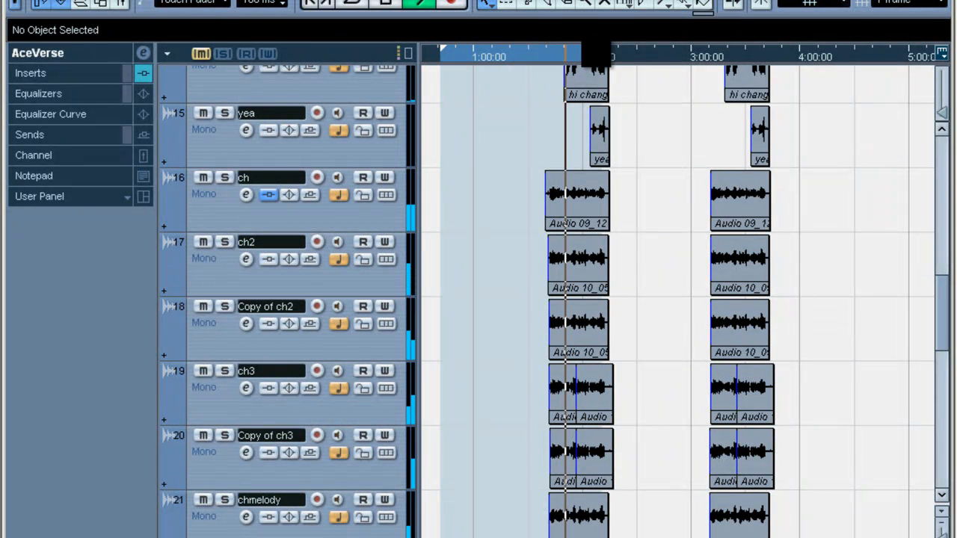
{"action": "left_click", "coordinate": [547, 55]}
{"action": "key", "text": "space"}
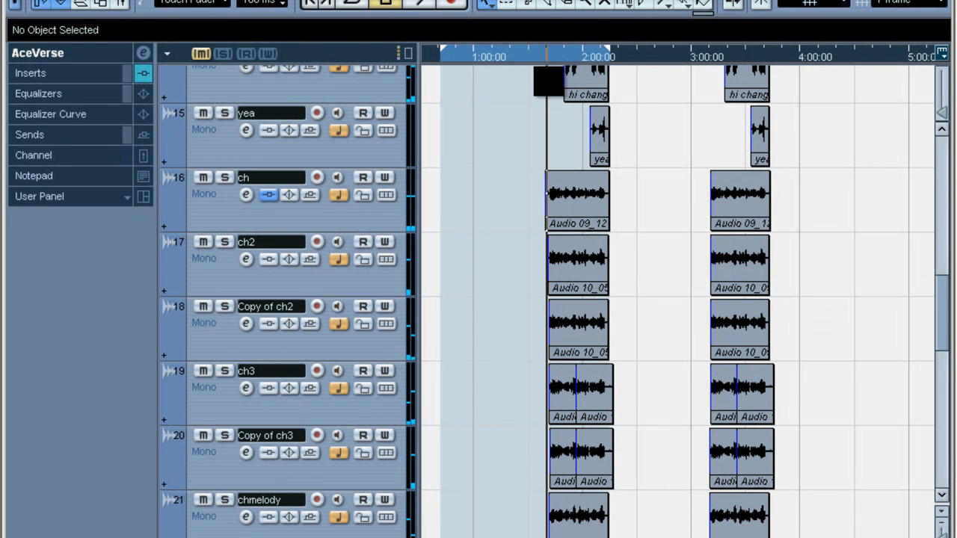
{"action": "left_click", "coordinate": [421, 4]}
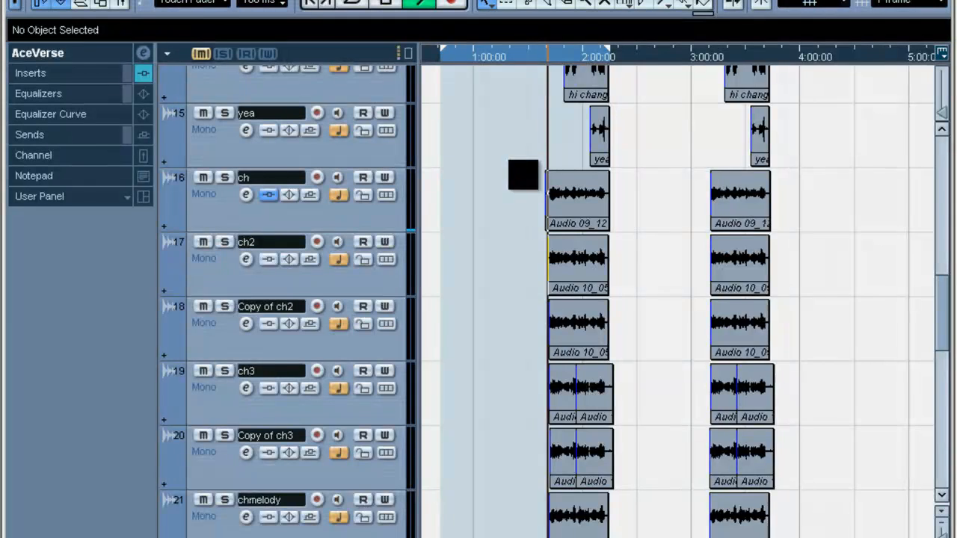
- Extend the right locator to 0:02:46:14, at the end of the first clips on the itseems to Audio 19 tracks
{"action": "scroll", "coordinate": [520, 178], "scroll_direction": "down", "scroll_amount": 2}
{"action": "scroll", "coordinate": [520, 177], "scroll_direction": "down", "scroll_amount": 8}
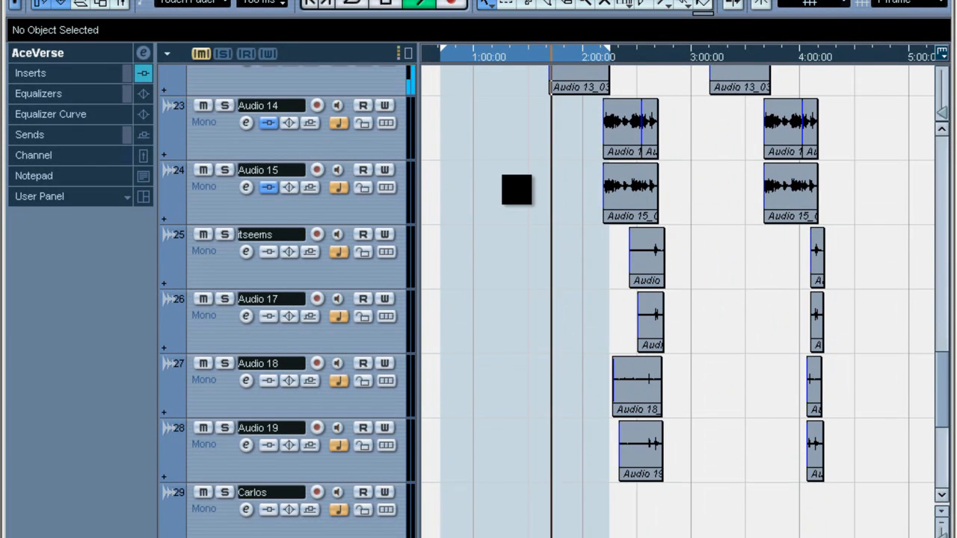
{"action": "left_click_drag", "start_coordinate": [609, 50], "coordinate": [666, 57]}
- Open the mixer at the chorus channels and widen its window to fit more channel strips
{"action": "key", "text": "F3"}
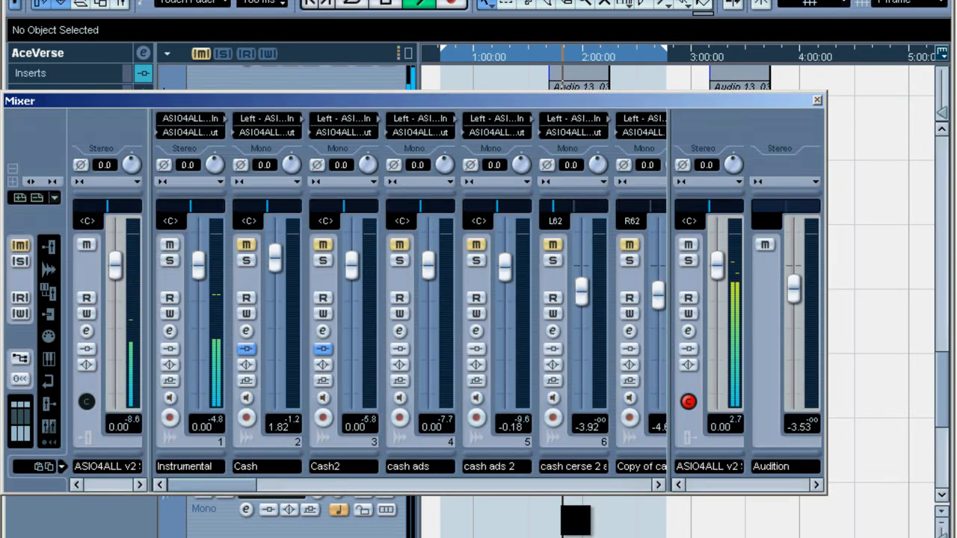
{"action": "left_click_drag", "start_coordinate": [239, 489], "coordinate": [451, 482]}
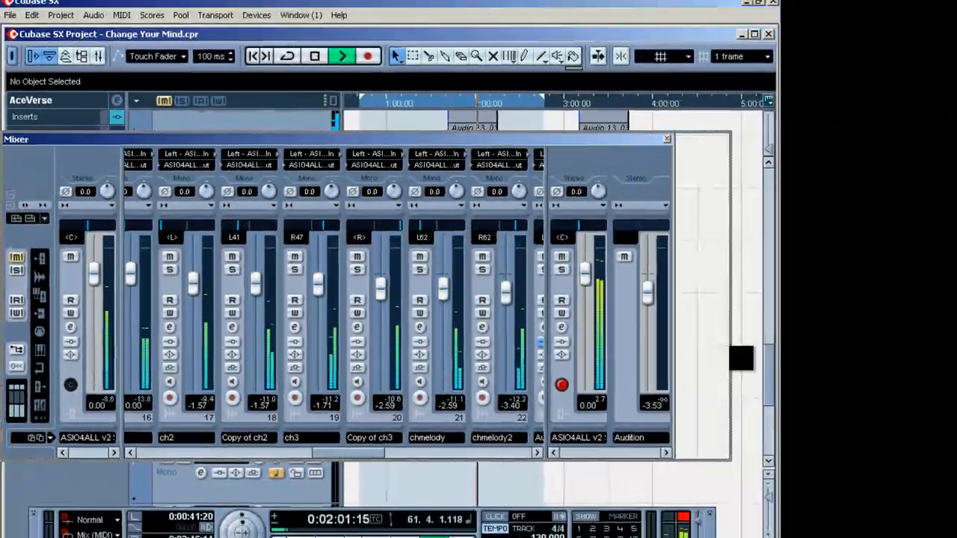
{"action": "left_click_drag", "start_coordinate": [732, 350], "coordinate": [773, 347]}
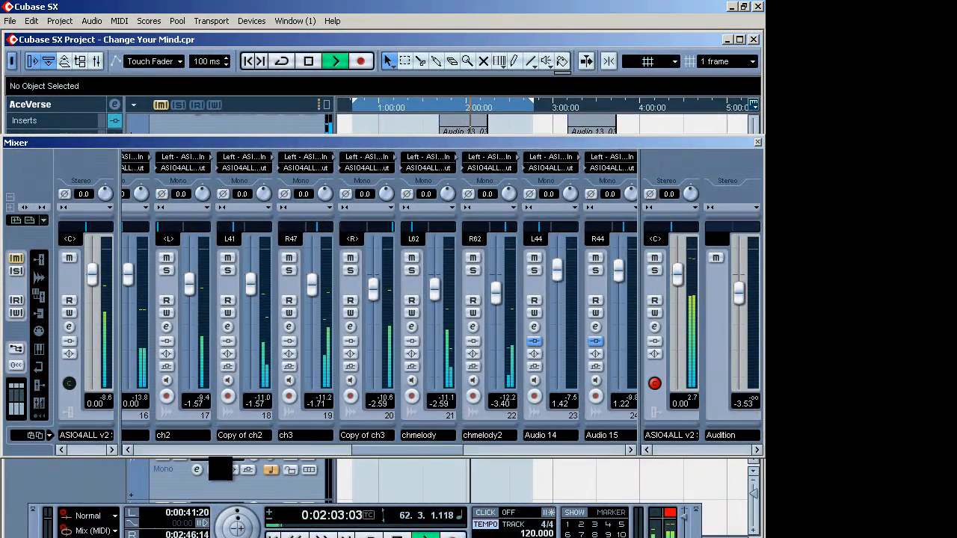
- Examine the faders and panning of the mixer channels from hi change 2 to Audio 18, close the mixer and stop playback
{"action": "left_click", "coordinate": [125, 448]}
{"action": "left_click", "coordinate": [124, 448]}
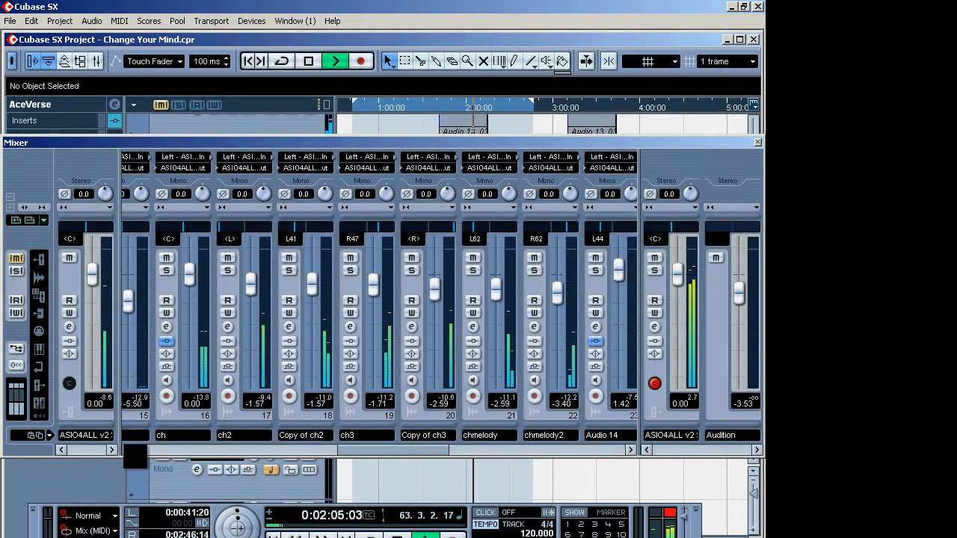
{"action": "left_click", "coordinate": [125, 447]}
{"action": "left_click", "coordinate": [125, 448]}
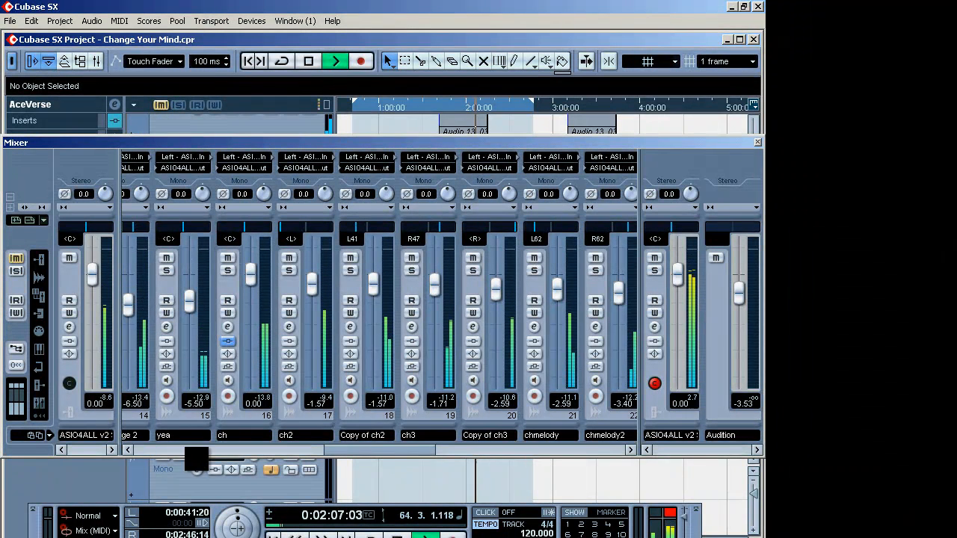
{"action": "left_click_drag", "start_coordinate": [377, 452], "coordinate": [453, 452]}
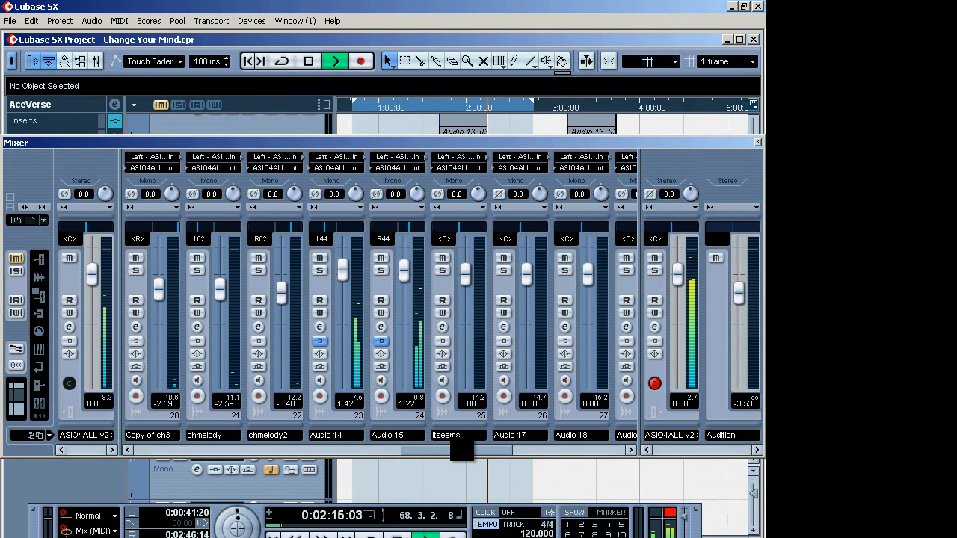
{"action": "left_click", "coordinate": [754, 142]}
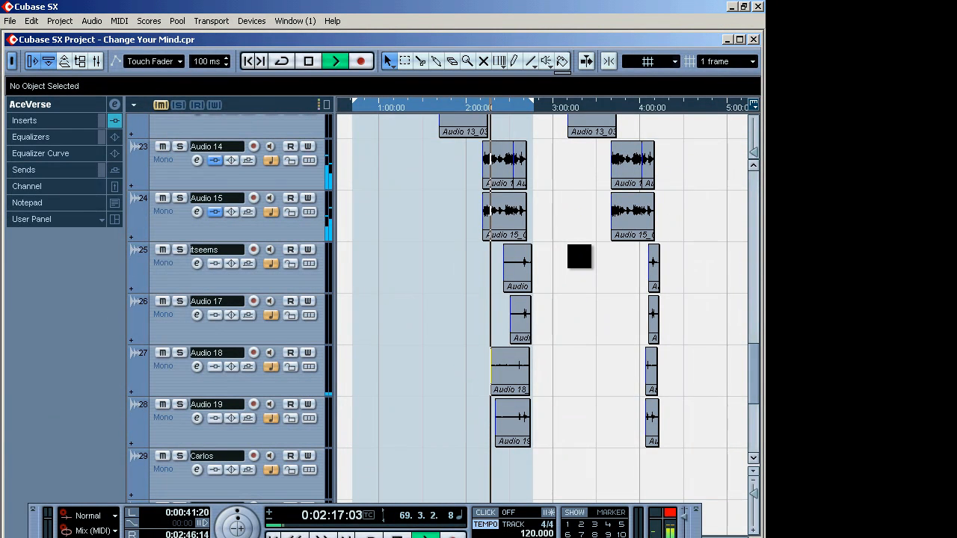
{"action": "key", "text": "space"}
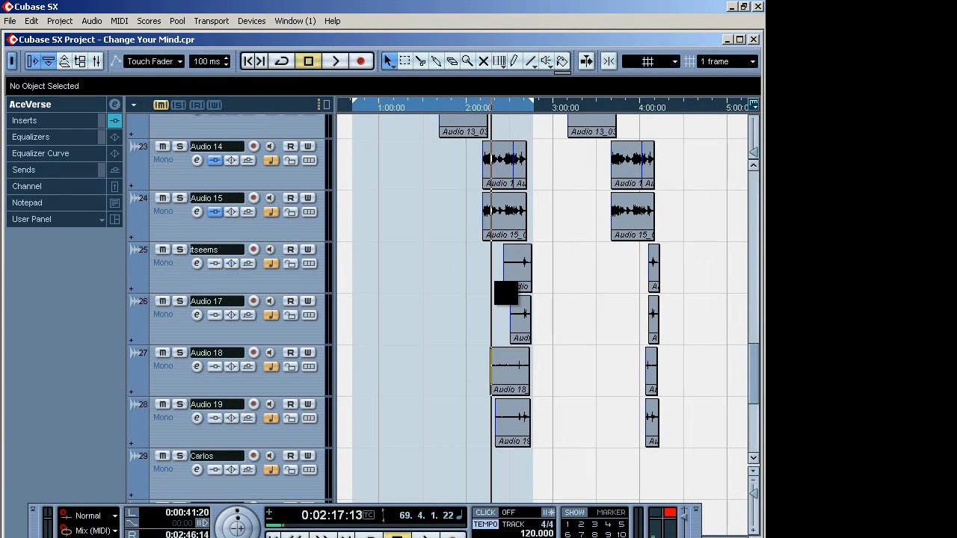
- Set the right locator to 0:01:45:18, at the end of the verse clips, and play the verse from 0:00:45:22
{"action": "scroll", "coordinate": [406, 252], "scroll_direction": "up", "scroll_amount": 5}
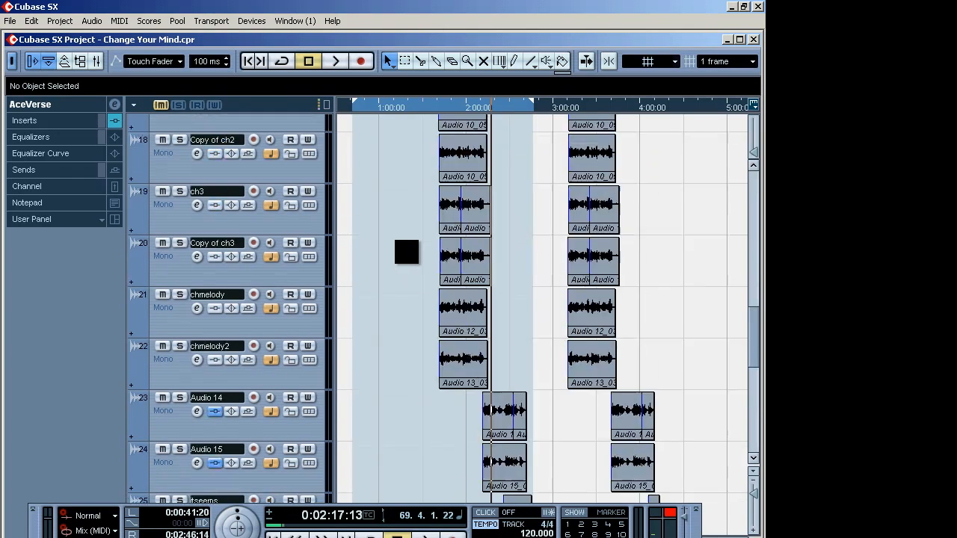
{"action": "scroll", "coordinate": [406, 252], "scroll_direction": "up", "scroll_amount": 14}
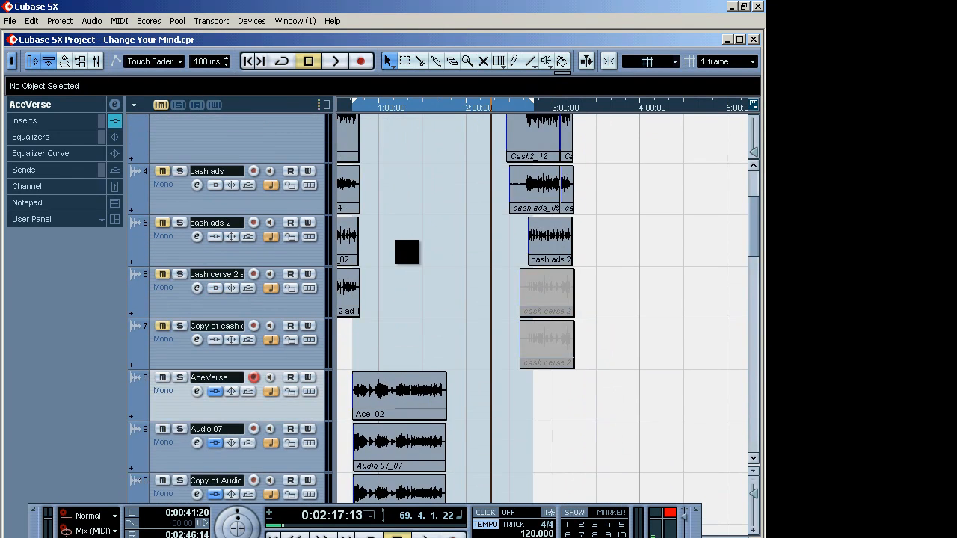
{"action": "scroll", "coordinate": [407, 252], "scroll_direction": "down", "scroll_amount": 6}
{"action": "scroll", "coordinate": [406, 253], "scroll_direction": "up", "scroll_amount": 9}
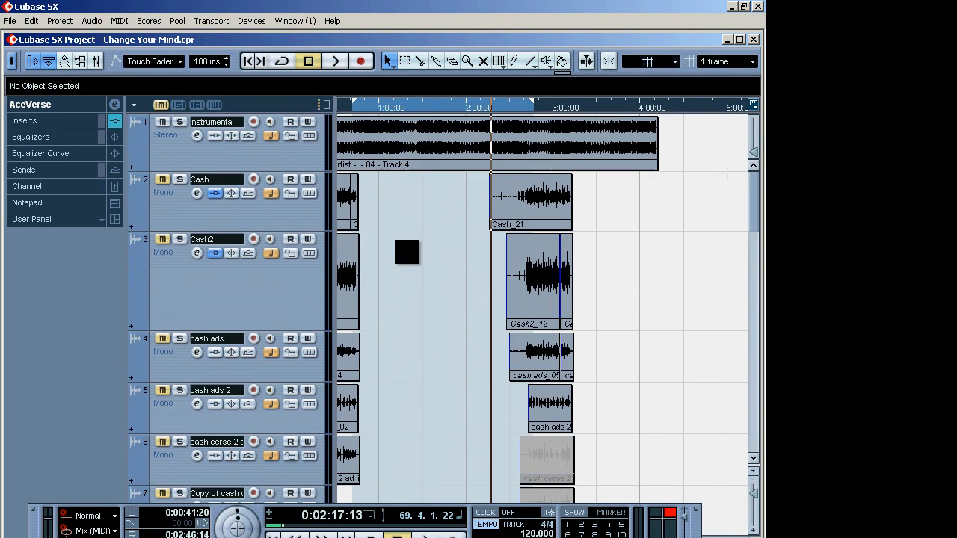
{"action": "scroll", "coordinate": [406, 252], "scroll_direction": "down", "scroll_amount": 7}
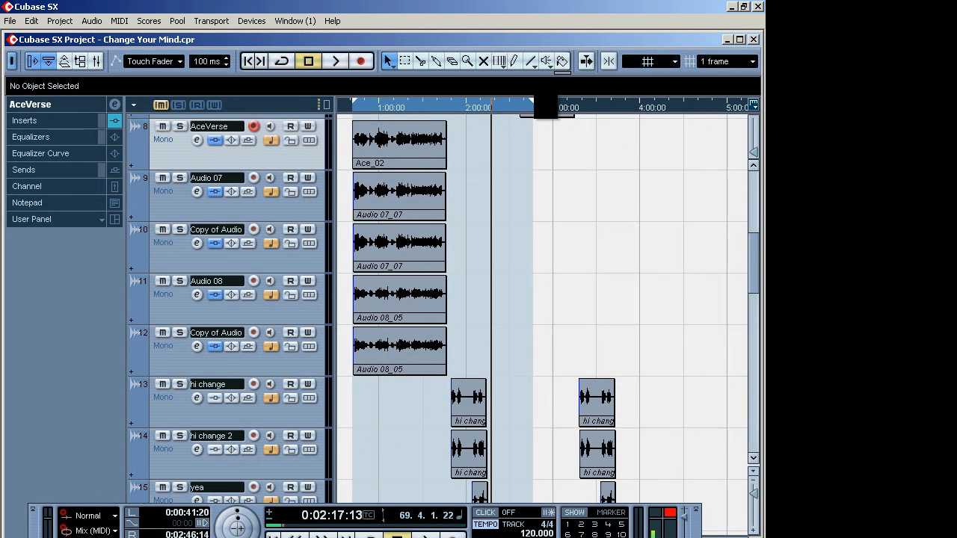
{"action": "left_click_drag", "start_coordinate": [533, 102], "coordinate": [446, 109]}
{"action": "left_click", "coordinate": [358, 107]}
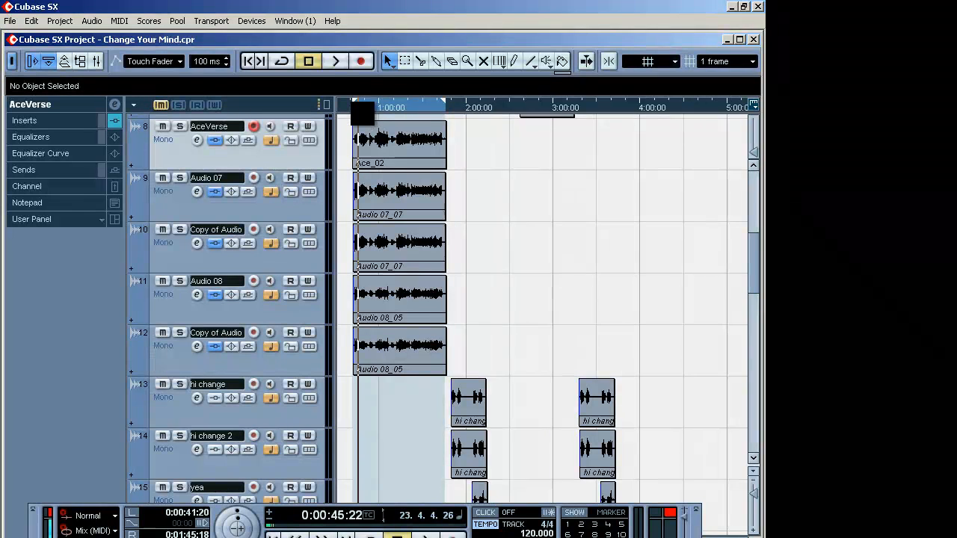
{"action": "left_click", "coordinate": [335, 61]}
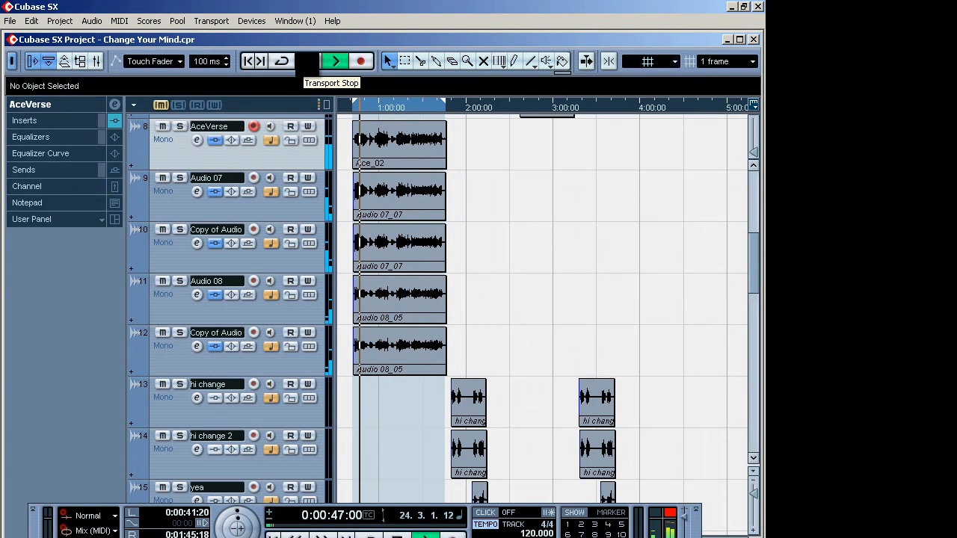
- Open the mixer at the verse vocal channels and pause and resume playback to watch their levels
{"action": "key", "text": "F3"}
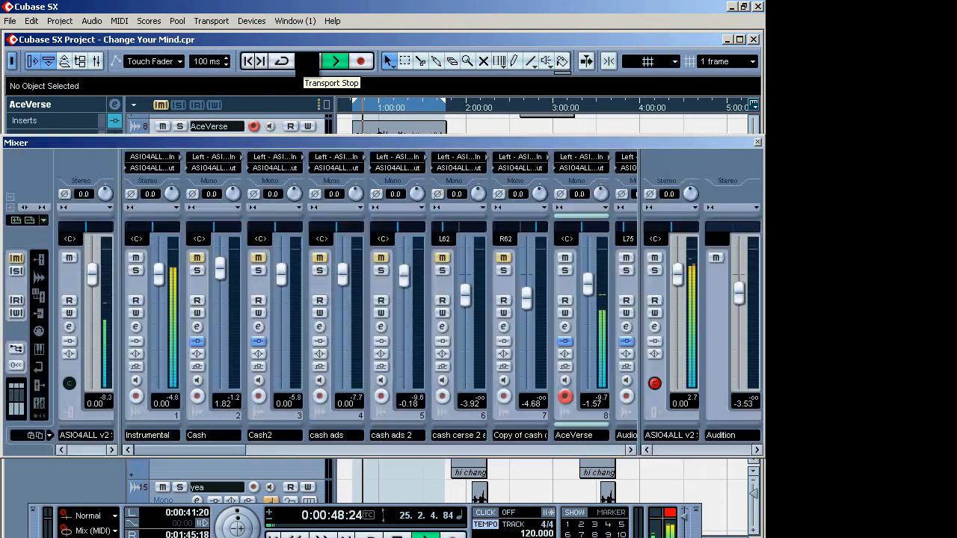
{"action": "left_click_drag", "start_coordinate": [234, 449], "coordinate": [320, 460]}
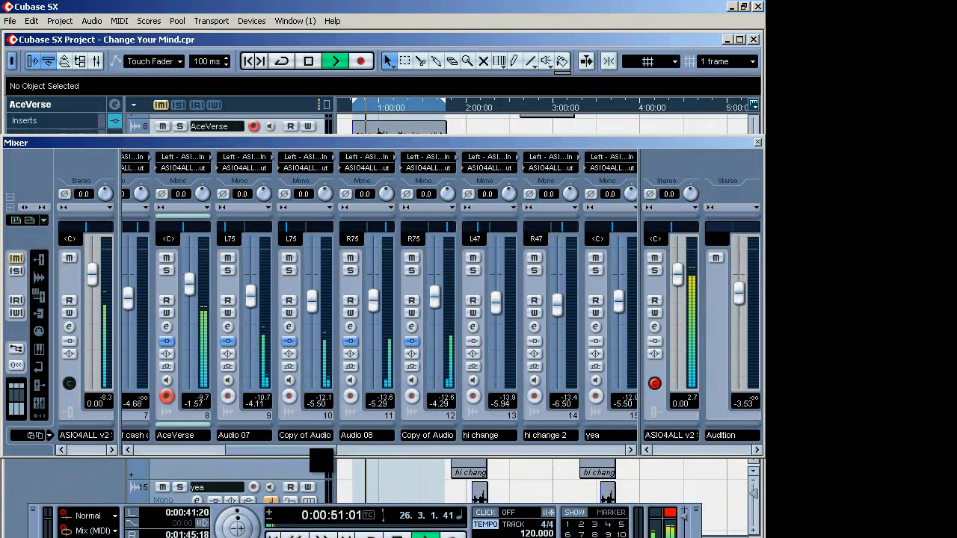
{"action": "key", "text": "space"}
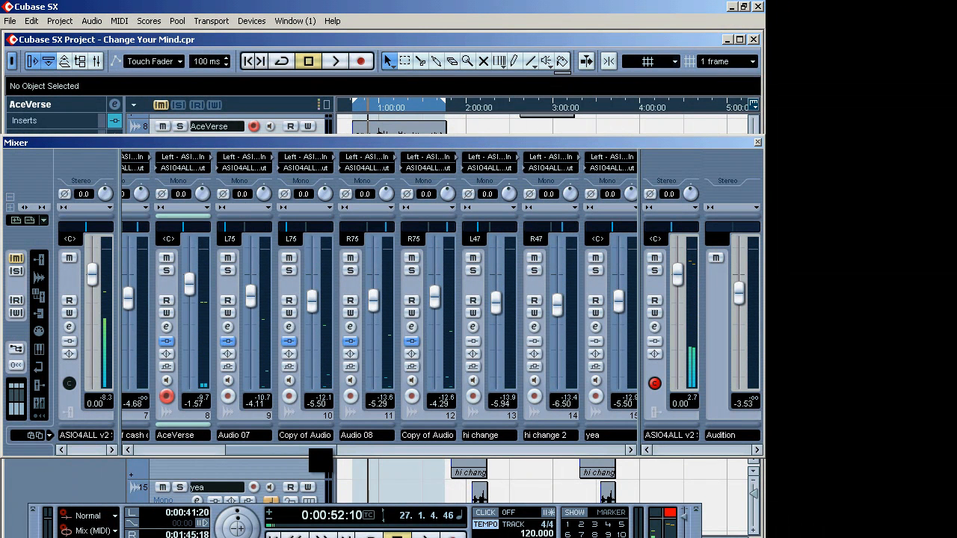
{"action": "left_click", "coordinate": [336, 61]}
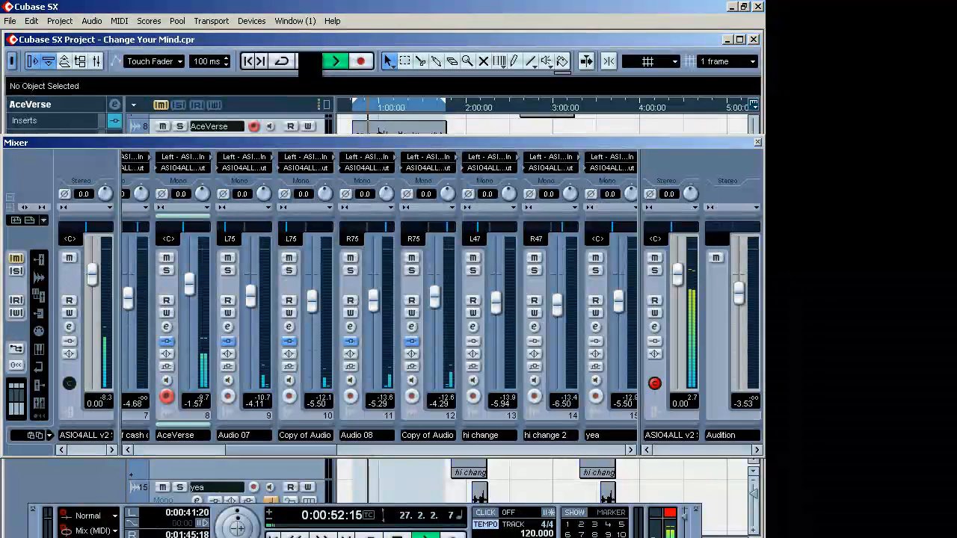
- Stop playback and check the insert effects in the Audio 07 channel settings, closing them again
{"action": "left_click", "coordinate": [308, 61]}
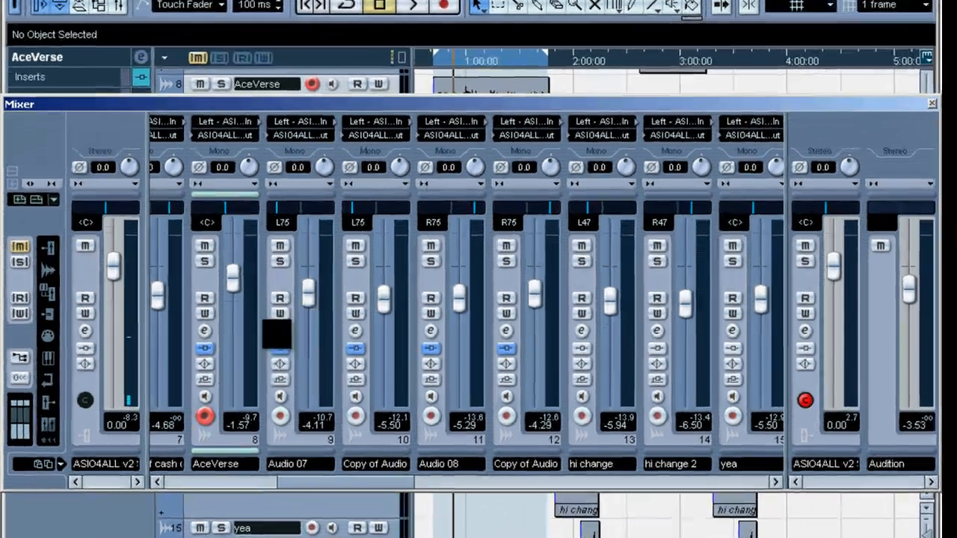
{"action": "left_click", "coordinate": [228, 327]}
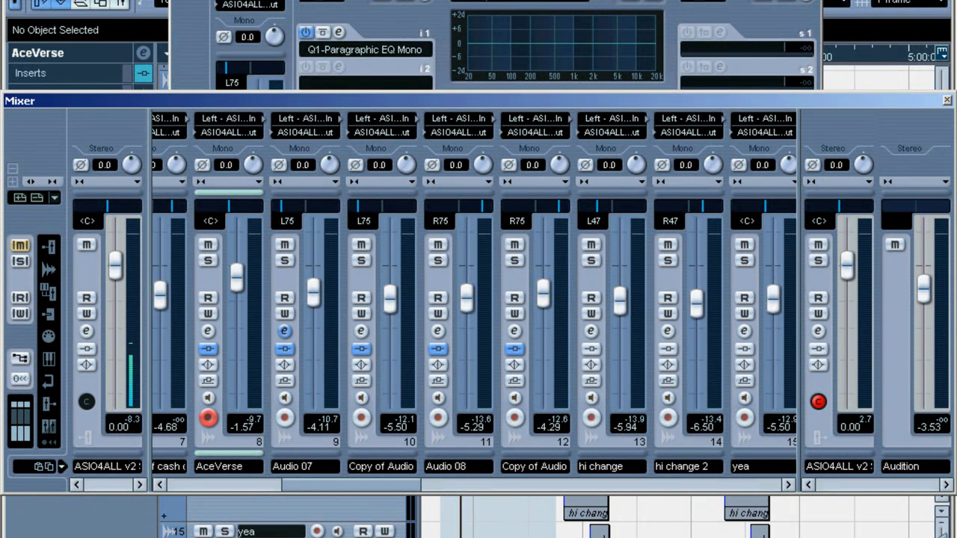
{"action": "left_click", "coordinate": [284, 331]}
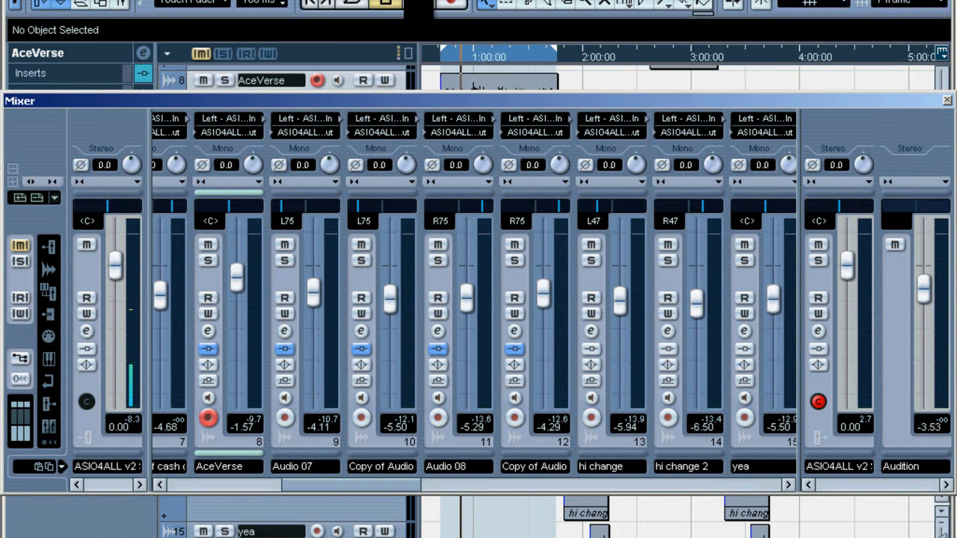
- Resume playback and raise the fader of channel 10, the copy of Audio 07, to 2.01
{"action": "left_click", "coordinate": [421, 6]}
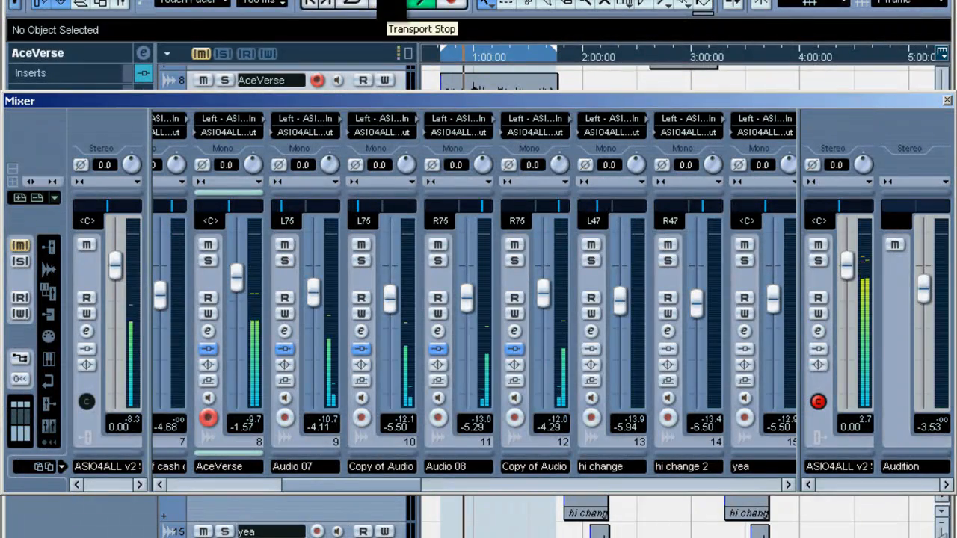
{"action": "left_click_drag", "start_coordinate": [389, 305], "coordinate": [391, 265]}
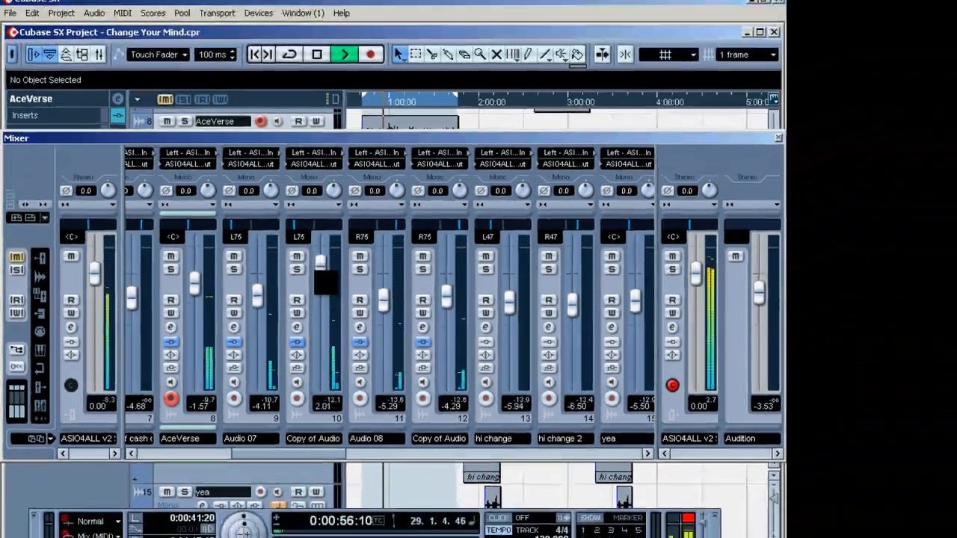
- Set the fader of channel 10, the copy of Audio 07, to -0.18 and play a short passage to check the balance
{"action": "mouse_move", "coordinate": [320, 262]}
{"action": "left_mouse_down"}
{"action": "mouse_move", "coordinate": [320, 240]}
{"action": "mouse_move", "coordinate": [314, 278]}
{"action": "left_mouse_up"}
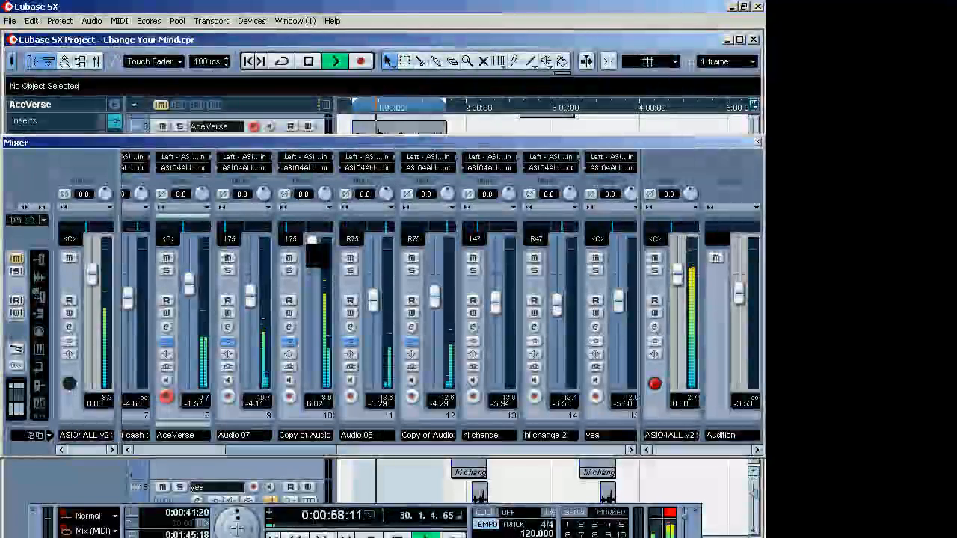
{"action": "key", "text": "space"}
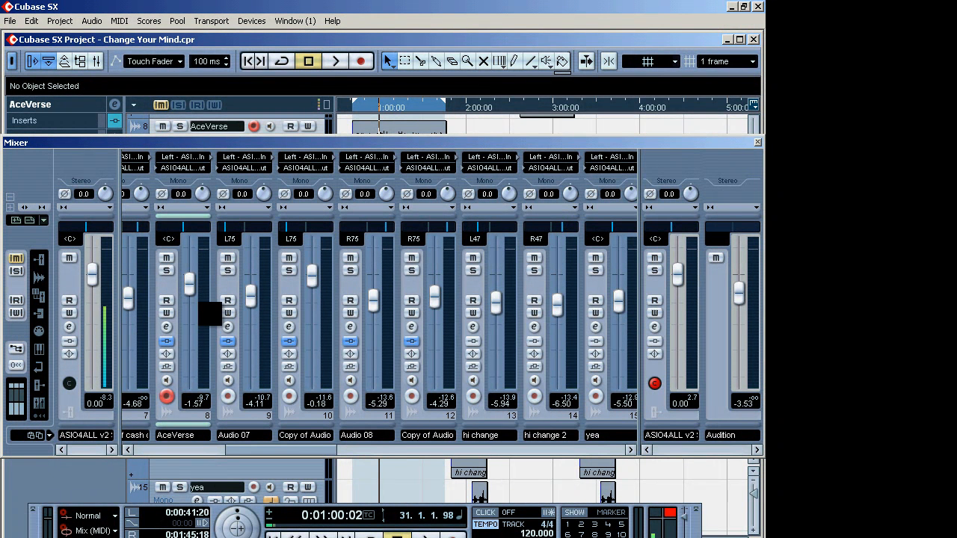
{"action": "left_click", "coordinate": [335, 61]}
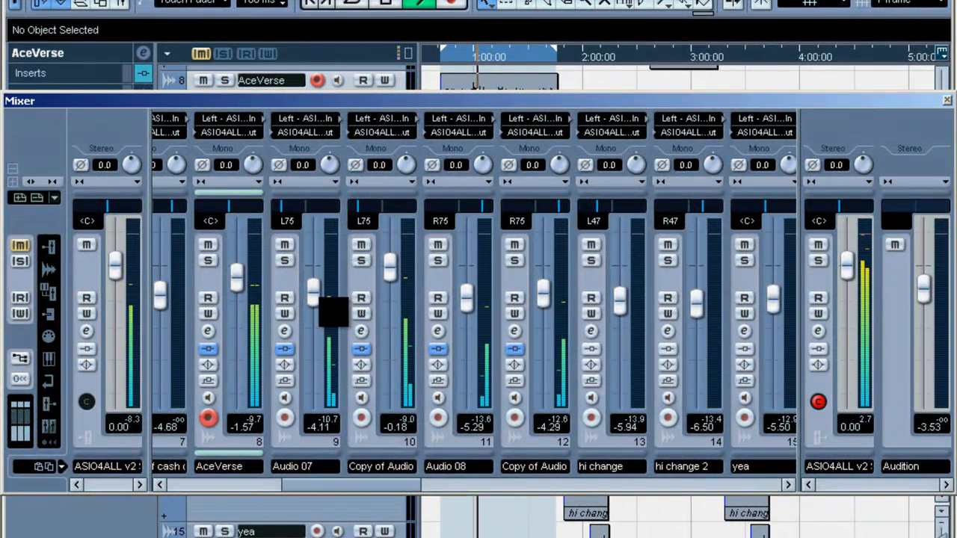
{"action": "left_click", "coordinate": [386, 3]}
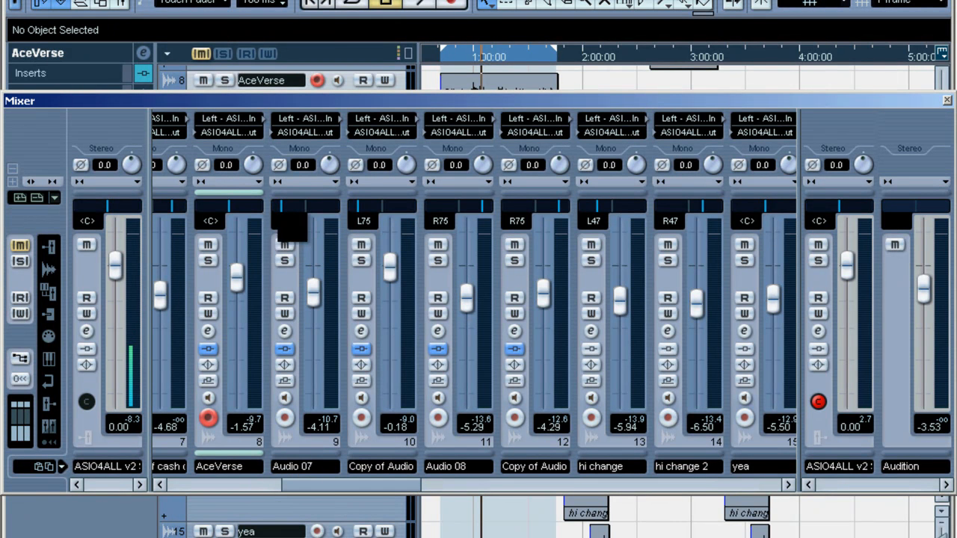
- Look over the verse clips in the project window, play a short passage with the mixer at the verse vocals, and close the mixer
{"action": "left_click", "coordinate": [946, 106]}
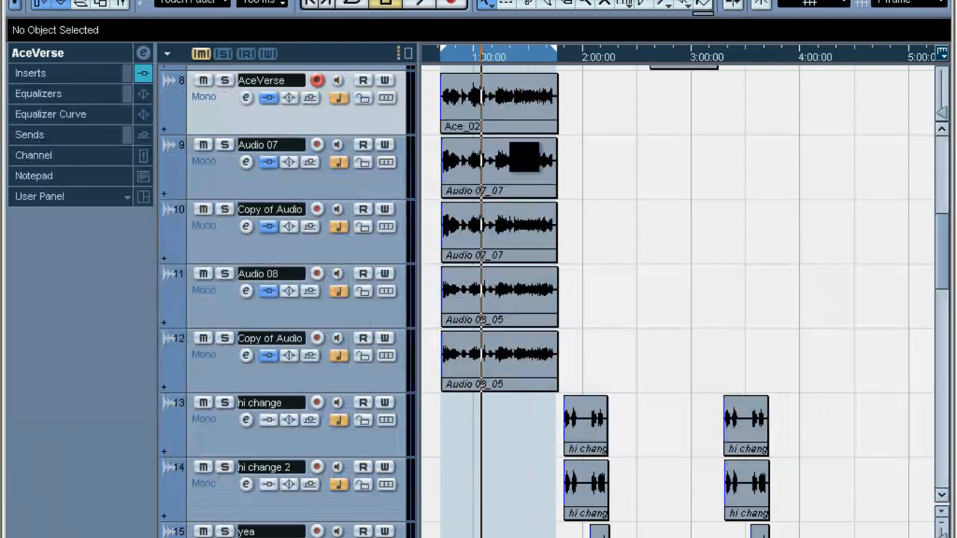
{"action": "left_click", "coordinate": [352, 174]}
{"action": "left_click", "coordinate": [349, 128]}
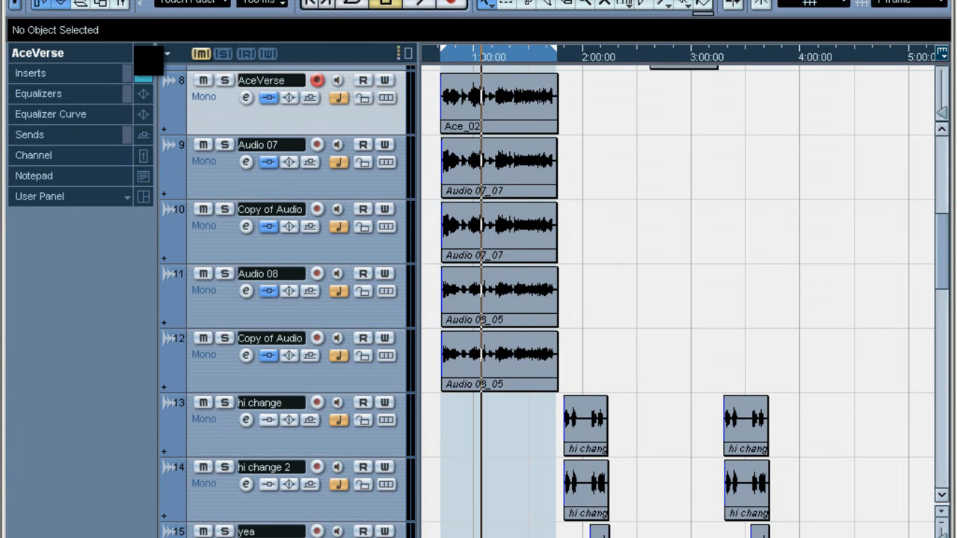
{"action": "key", "text": "F3"}
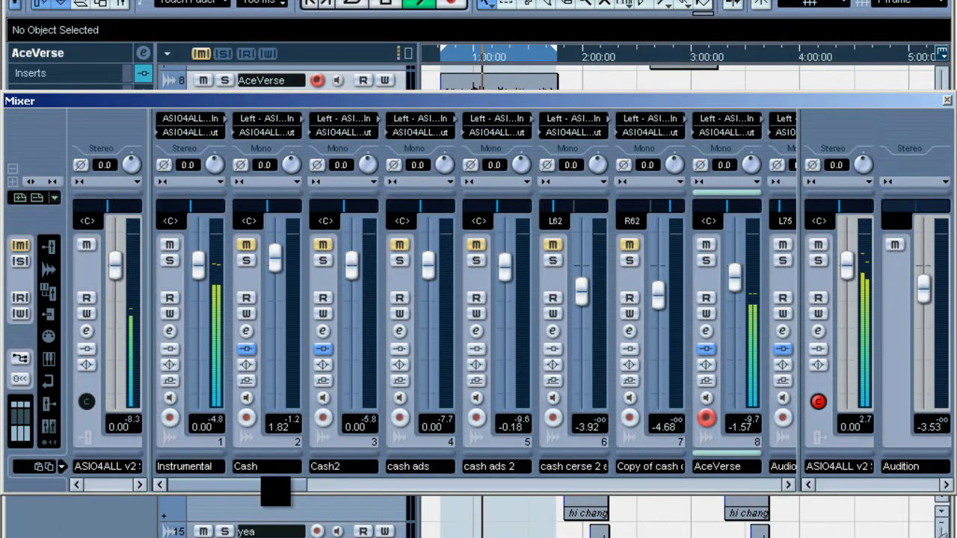
{"action": "left_click_drag", "start_coordinate": [276, 492], "coordinate": [392, 489]}
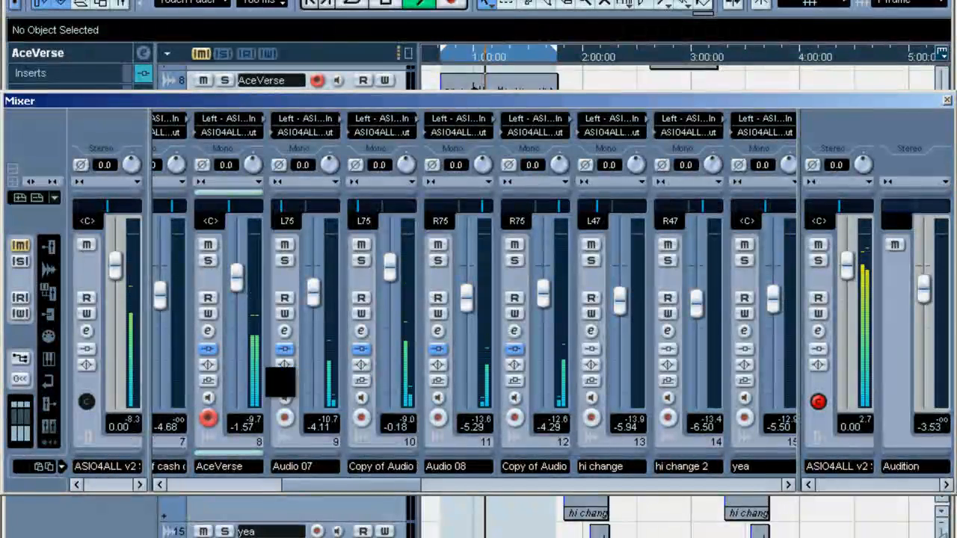
{"action": "key", "text": "space"}
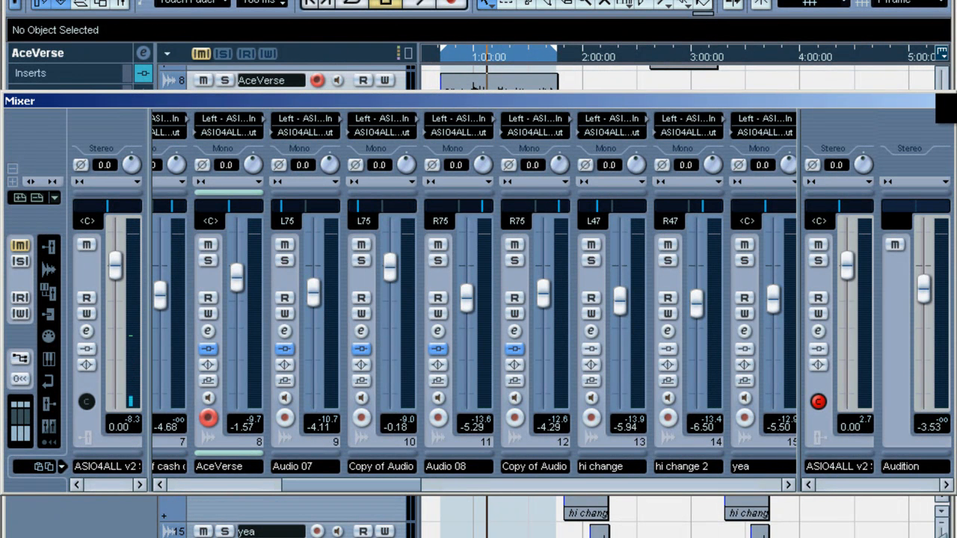
{"action": "left_click", "coordinate": [946, 105]}
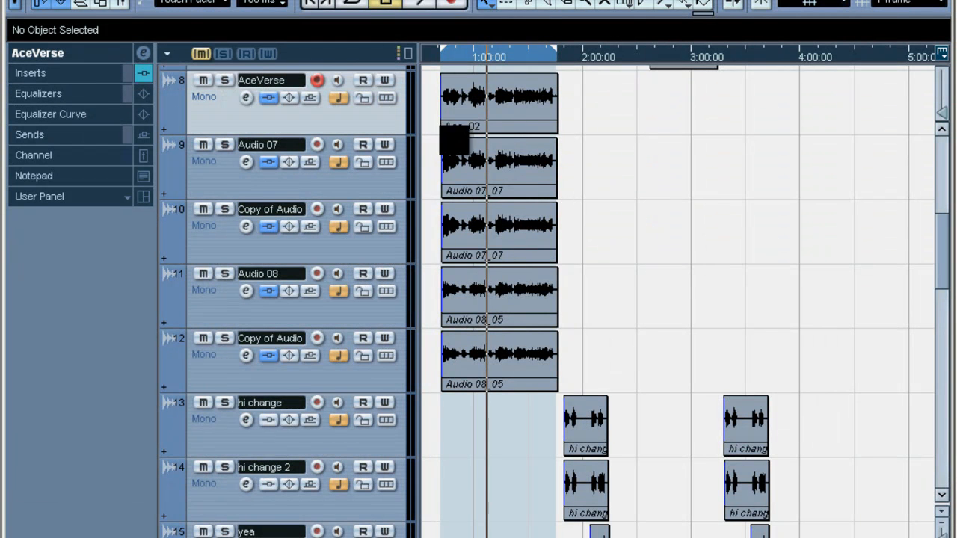
- Add a stereo group channel track below the Intro Oos group and name it hook
{"action": "scroll", "coordinate": [494, 339], "scroll_direction": "down", "scroll_amount": 10}
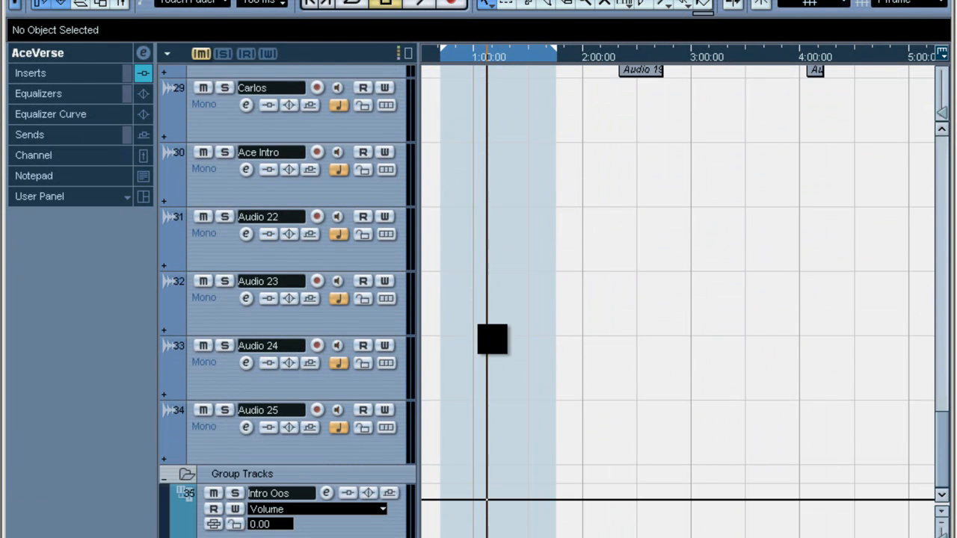
{"action": "key", "text": "F2"}
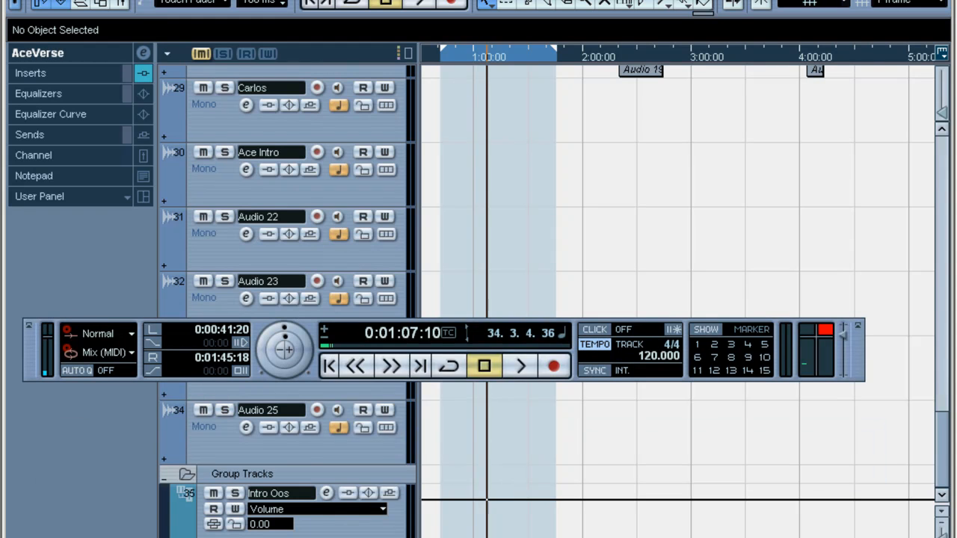
{"action": "right_click", "coordinate": [340, 448]}
{"action": "left_click", "coordinate": [376, 402]}
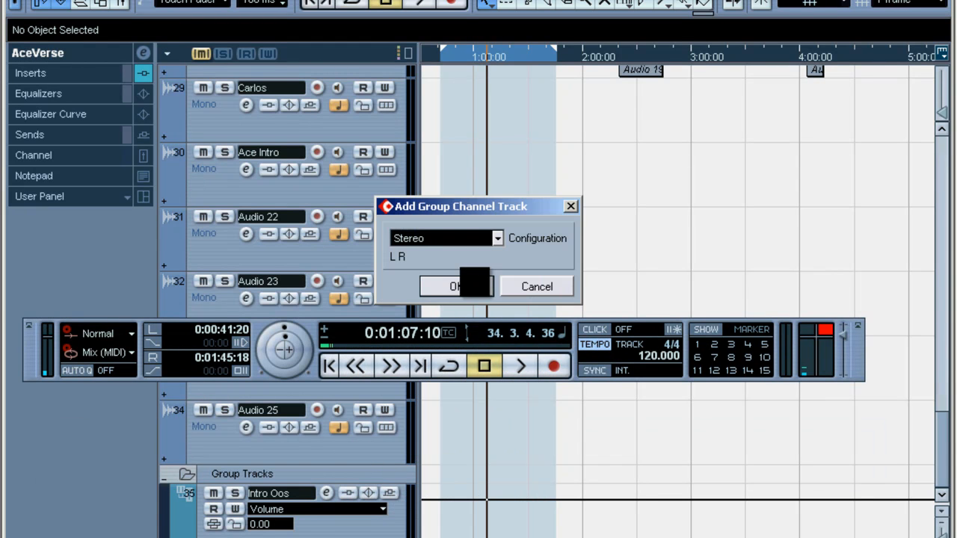
{"action": "left_click", "coordinate": [475, 282]}
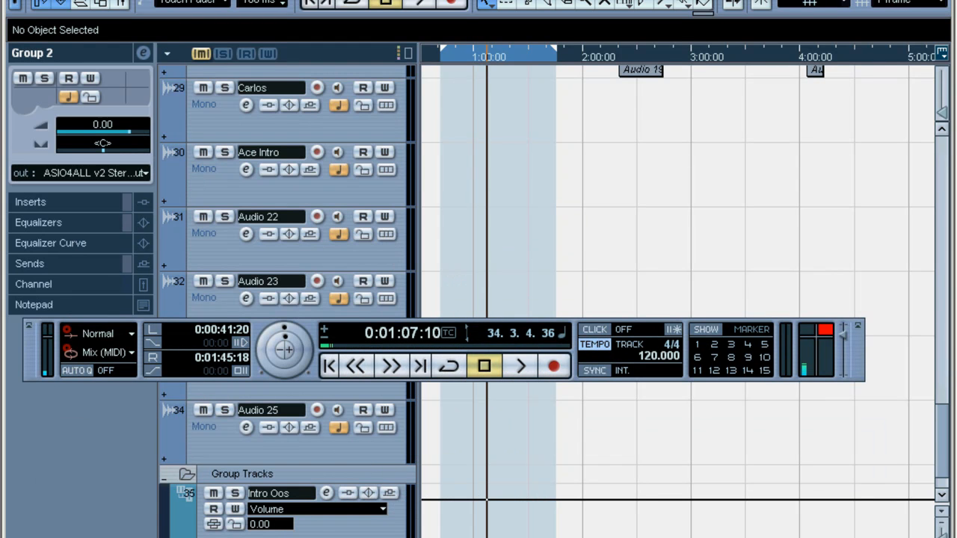
{"action": "type", "text": "hook"}
{"action": "key", "text": "Return"}
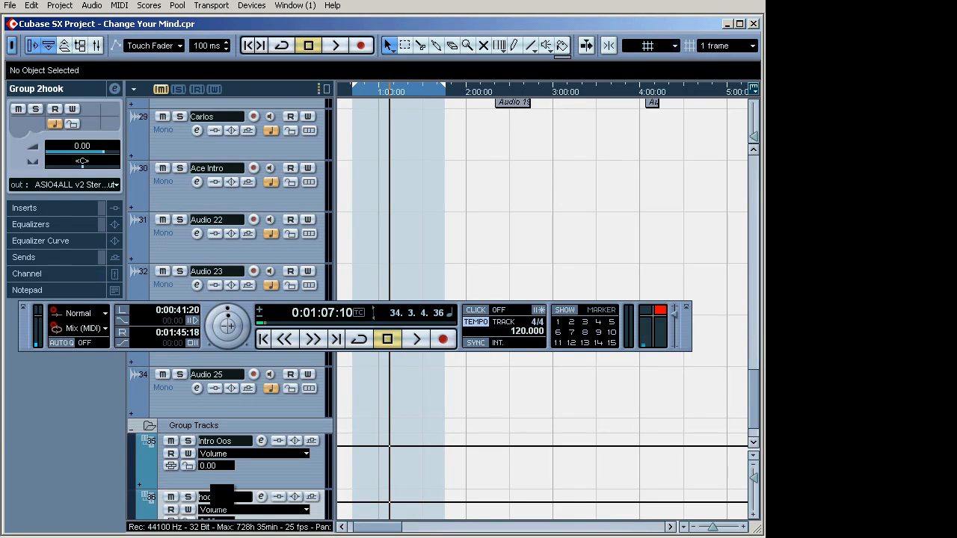
- In the mixer, route the outputs of AceVerse, Audio 07 and the copy of Audio 07 to the hook group
{"action": "key", "text": "F3"}
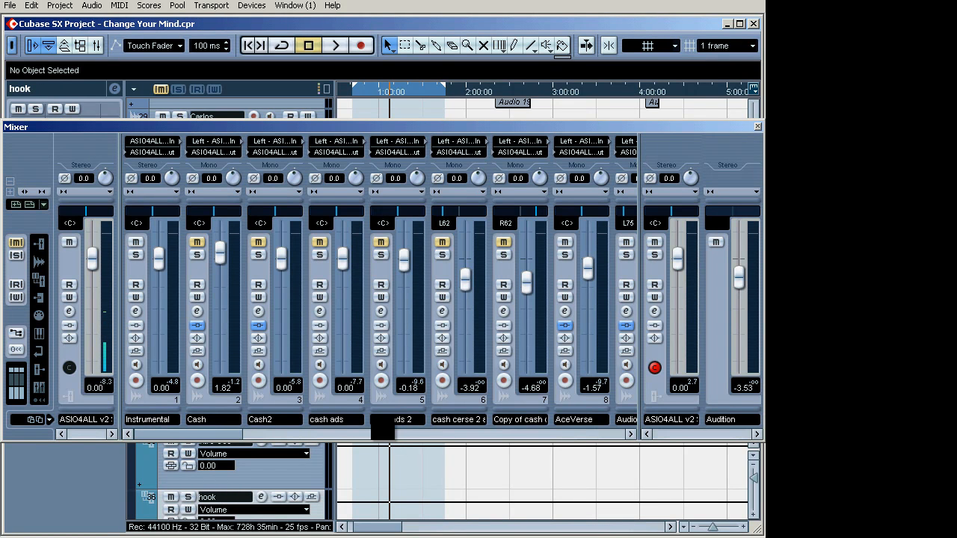
{"action": "key", "text": "space"}
{"action": "left_click_drag", "start_coordinate": [251, 434], "coordinate": [315, 435]}
{"action": "key", "text": "space"}
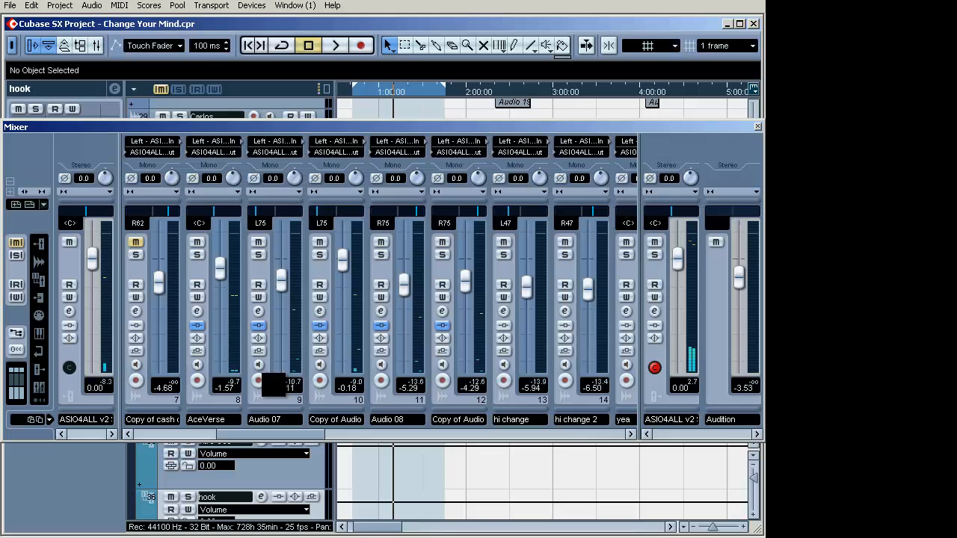
{"action": "left_click", "coordinate": [212, 152]}
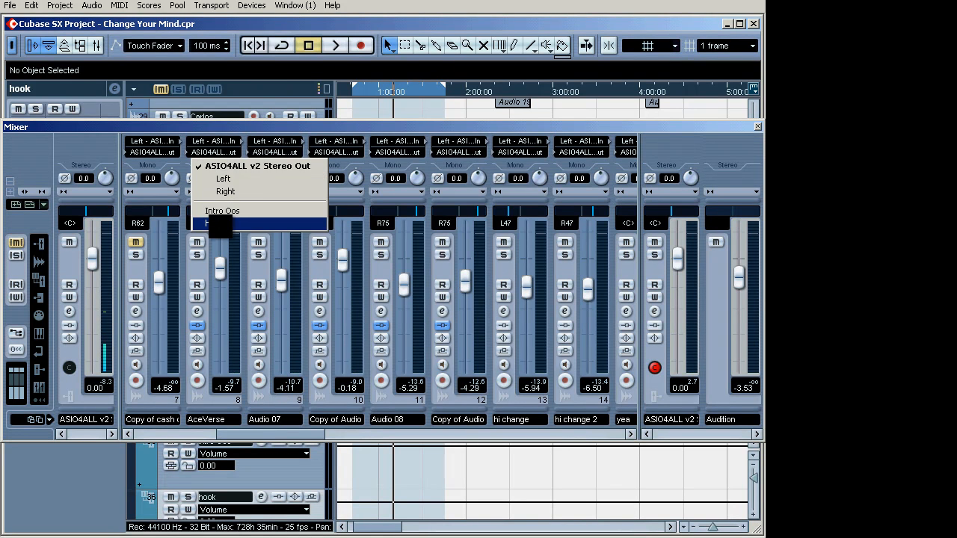
{"action": "left_click", "coordinate": [213, 222]}
{"action": "left_click", "coordinate": [273, 151]}
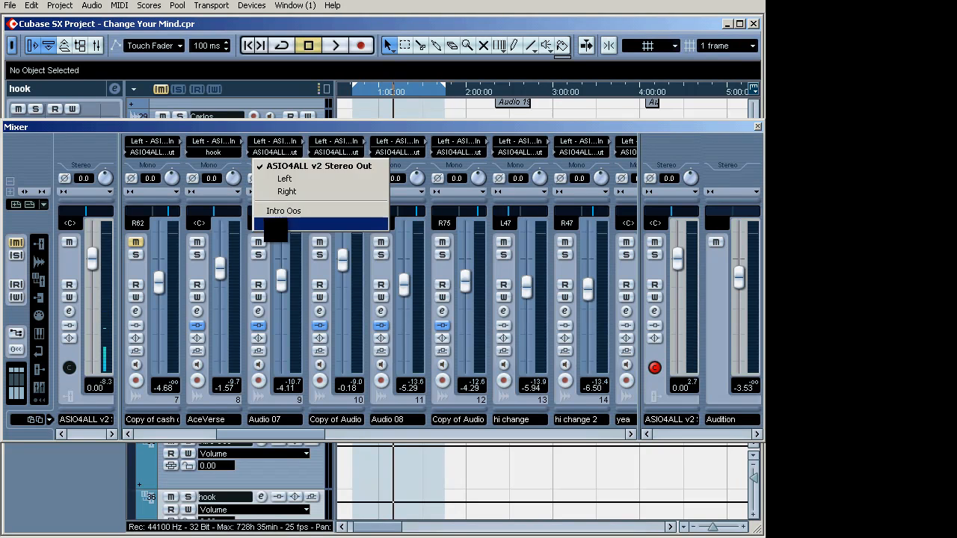
{"action": "left_click", "coordinate": [275, 222]}
{"action": "left_click", "coordinate": [335, 152]}
{"action": "left_click", "coordinate": [336, 223]}
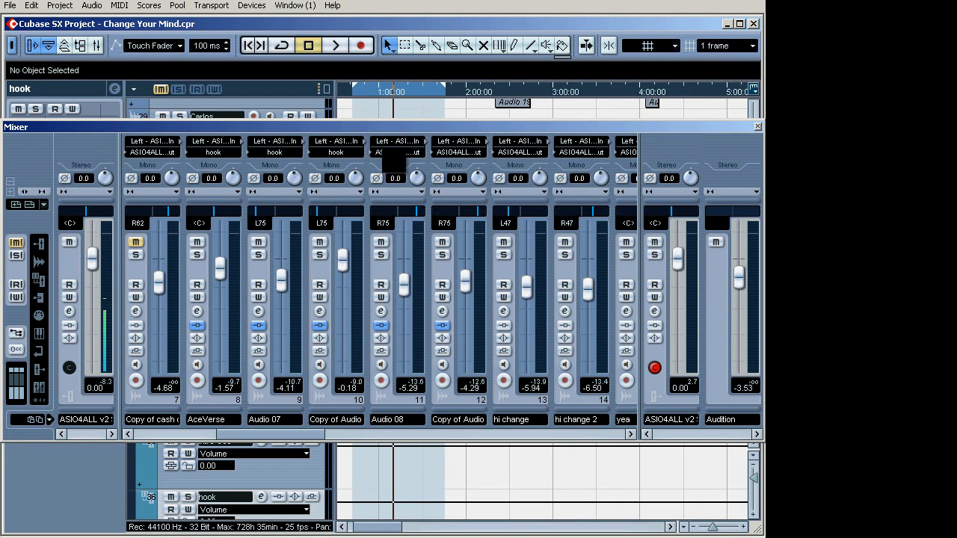
- Route the outputs of Audio 08 and its copy, channels 11 and 12, to the hook group
{"action": "left_click", "coordinate": [396, 152]}
{"action": "left_click", "coordinate": [397, 223]}
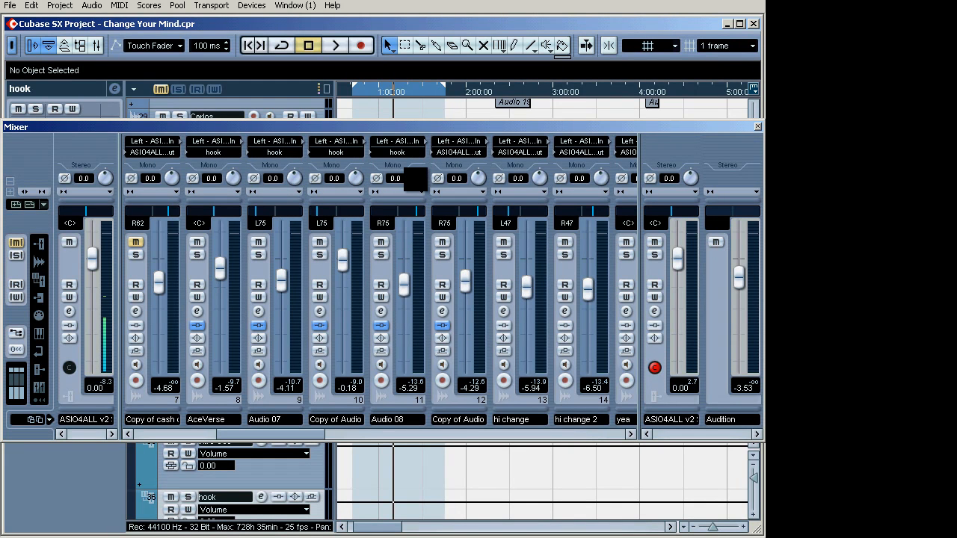
{"action": "left_click", "coordinate": [457, 152]}
{"action": "left_click", "coordinate": [458, 223]}
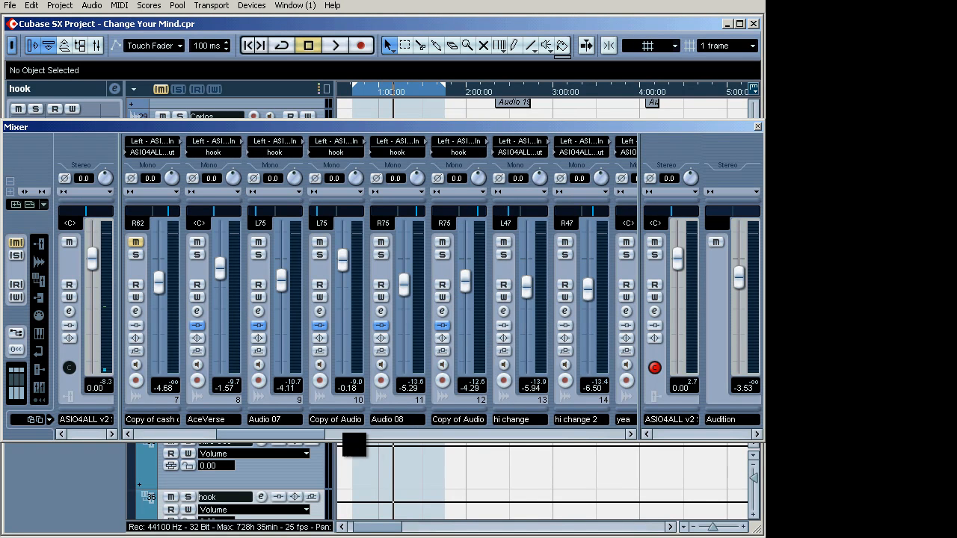
- Play the verse and solo the hook group channel to hear the grouped vocals
{"action": "left_click_drag", "start_coordinate": [343, 433], "coordinate": [620, 434]}
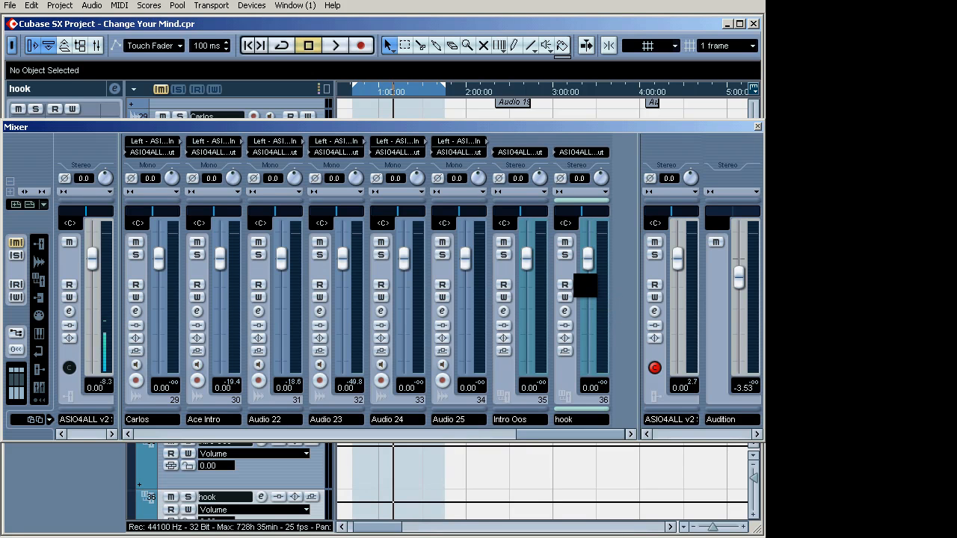
{"action": "key", "text": "space"}
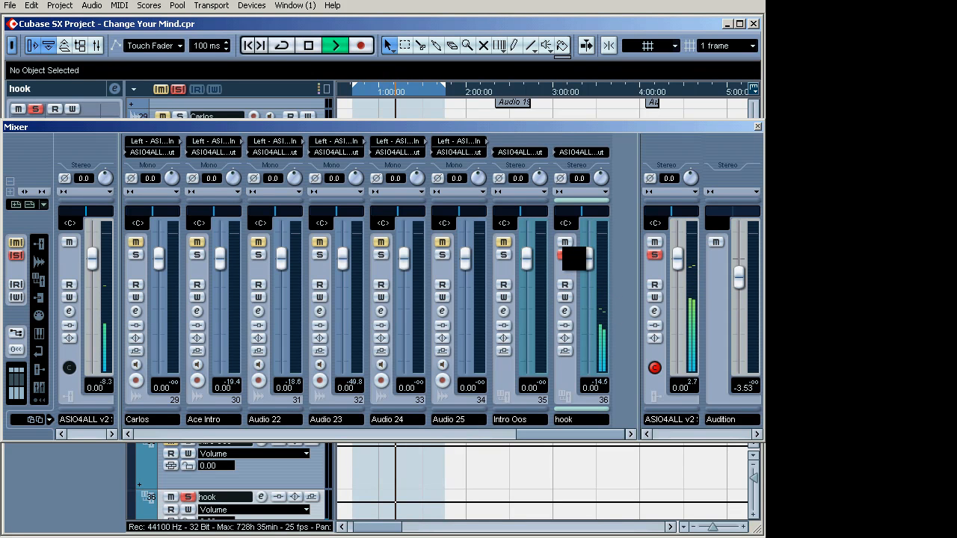
{"action": "left_click", "coordinate": [565, 255]}
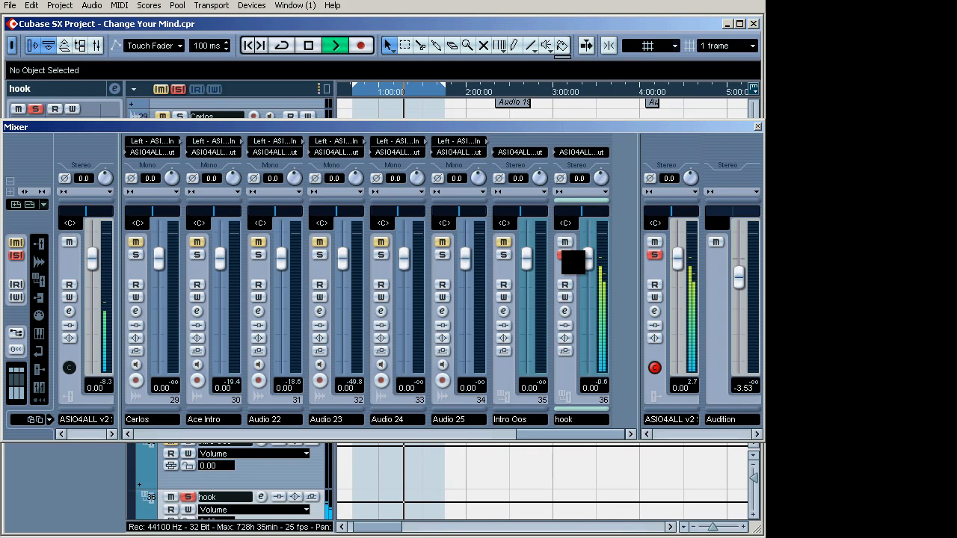
- In the hook channel settings, load the Dynamics effect into insert slot 1 and activate its compressor, with the mixer closed
{"action": "left_click", "coordinate": [565, 310]}
{"action": "left_click", "coordinate": [757, 126]}
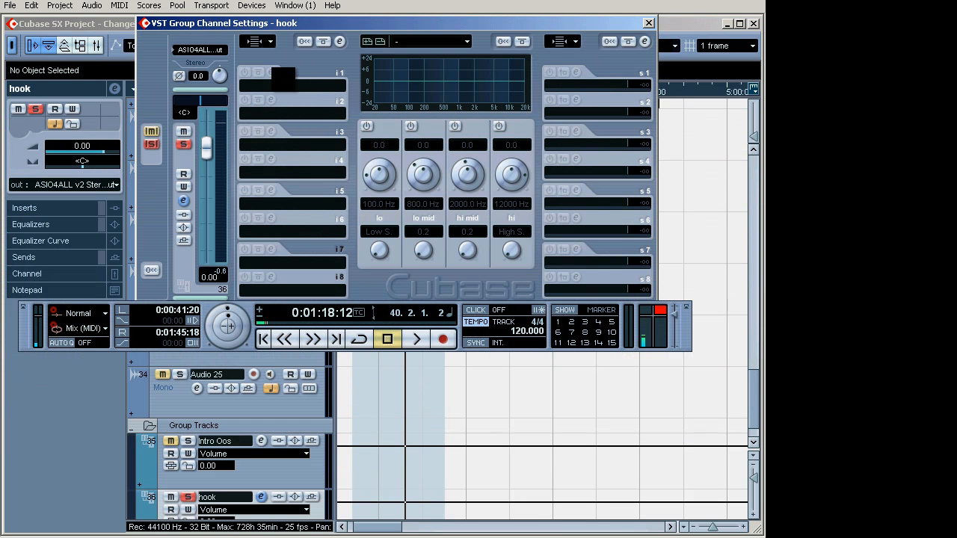
{"action": "left_click", "coordinate": [284, 86]}
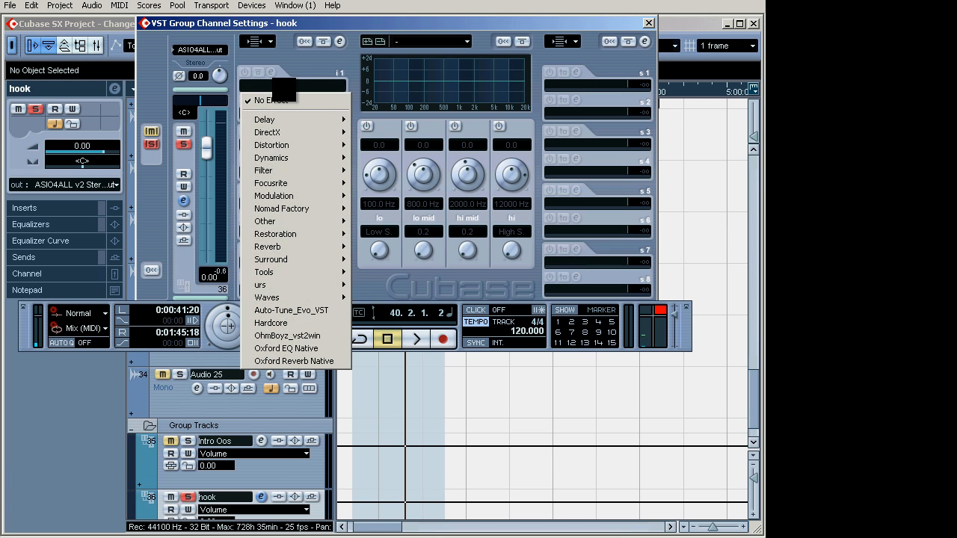
{"action": "mouse_move", "coordinate": [274, 158]}
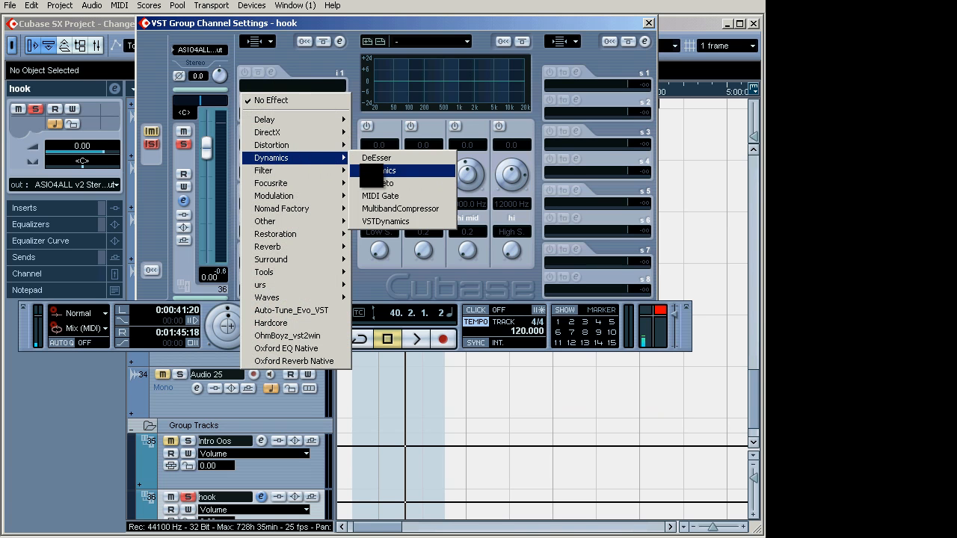
{"action": "left_click", "coordinate": [371, 171]}
{"action": "left_click", "coordinate": [493, 96]}
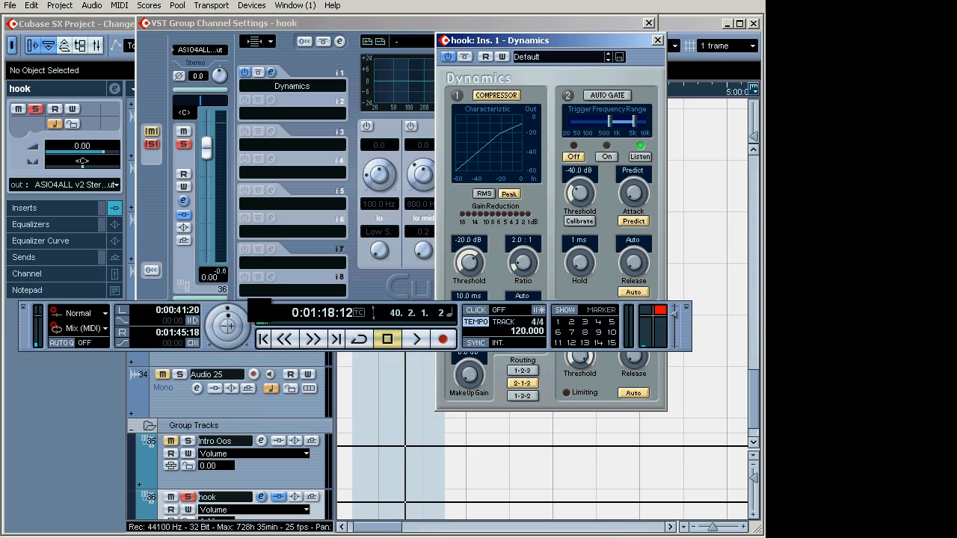
- Move the transport panel clear of the Dynamics window and set the compressor threshold to -16.0 dB while playing the verse
{"action": "left_click_drag", "start_coordinate": [259, 310], "coordinate": [286, 443]}
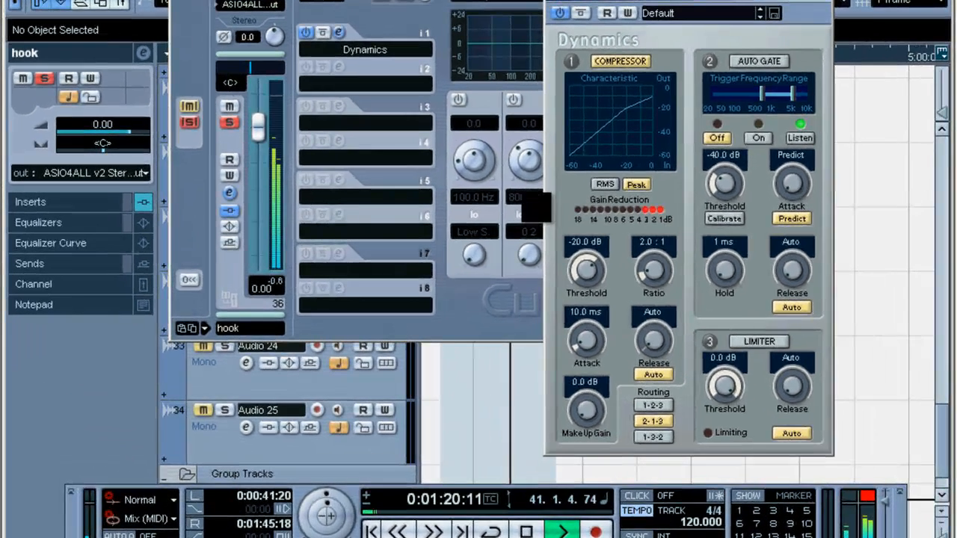
{"action": "mouse_move", "coordinate": [586, 265]}
{"action": "left_mouse_down"}
{"action": "mouse_move", "coordinate": [583, 275]}
{"action": "mouse_move", "coordinate": [600, 264]}
{"action": "left_mouse_up"}
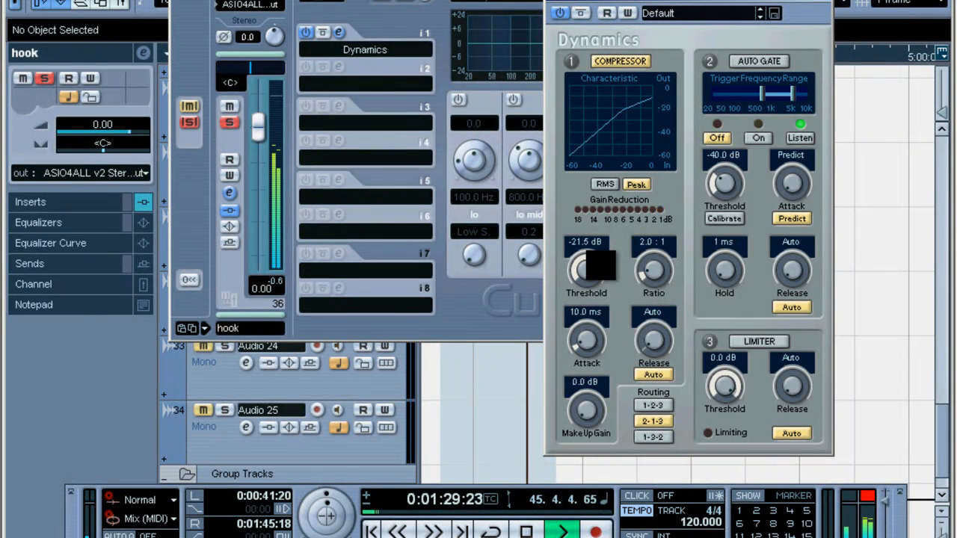
{"action": "left_click_drag", "start_coordinate": [600, 265], "coordinate": [602, 265]}
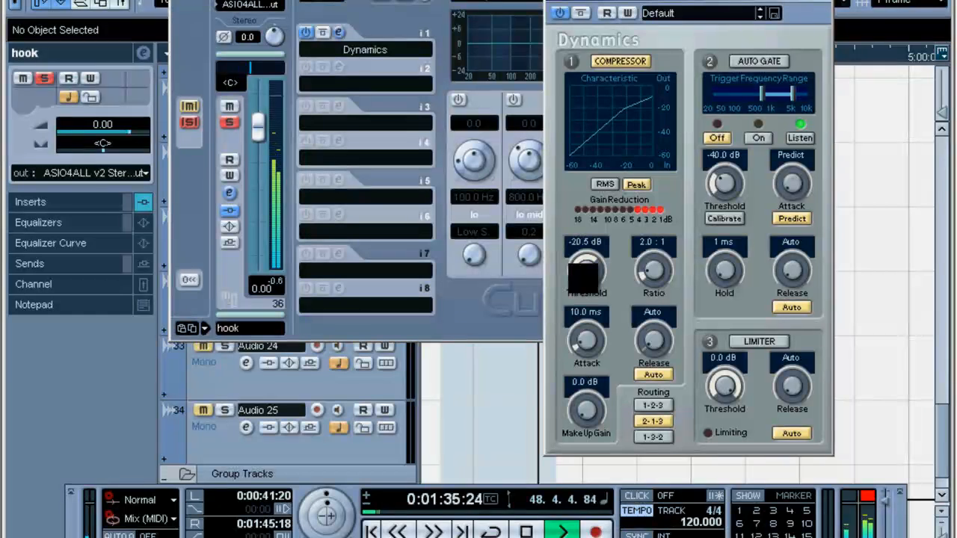
{"action": "key", "text": "space"}
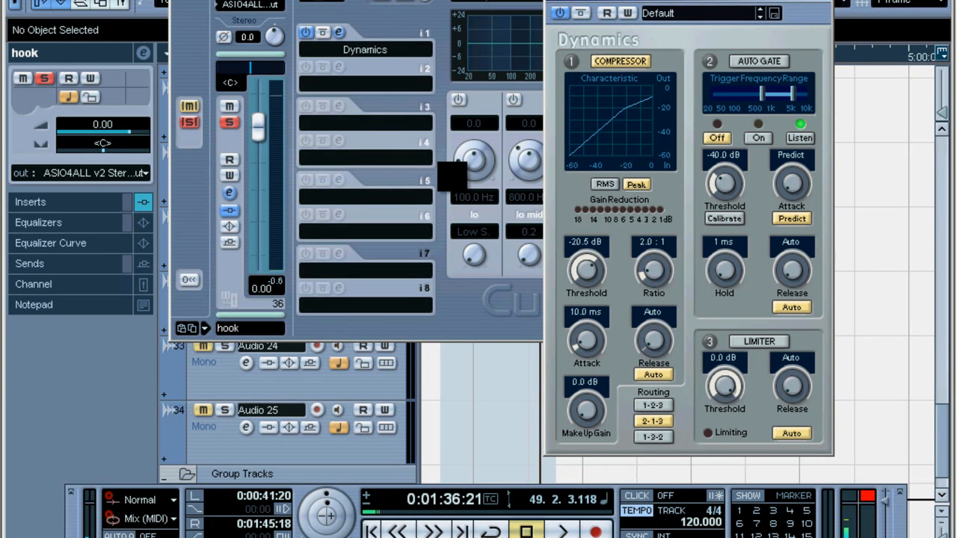
{"action": "key", "text": "space"}
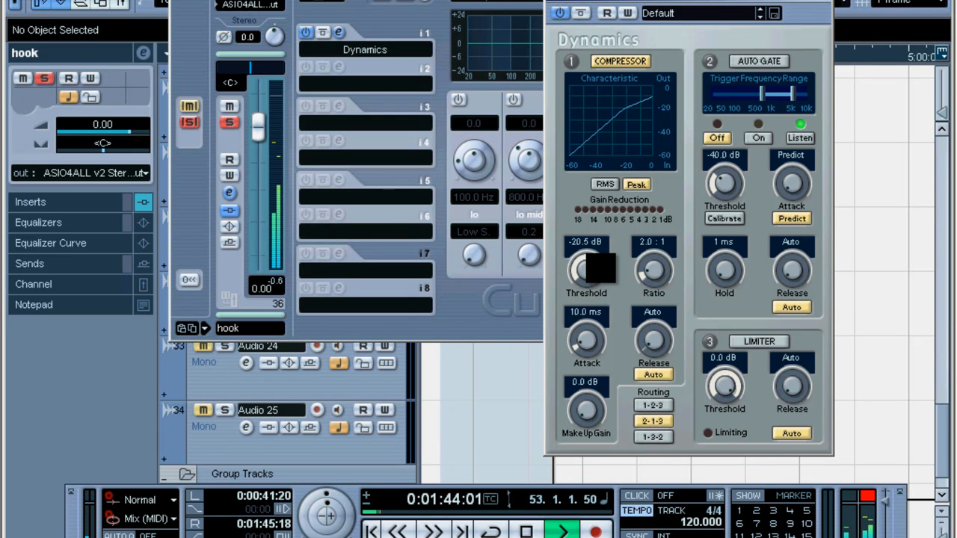
{"action": "key", "text": "space"}
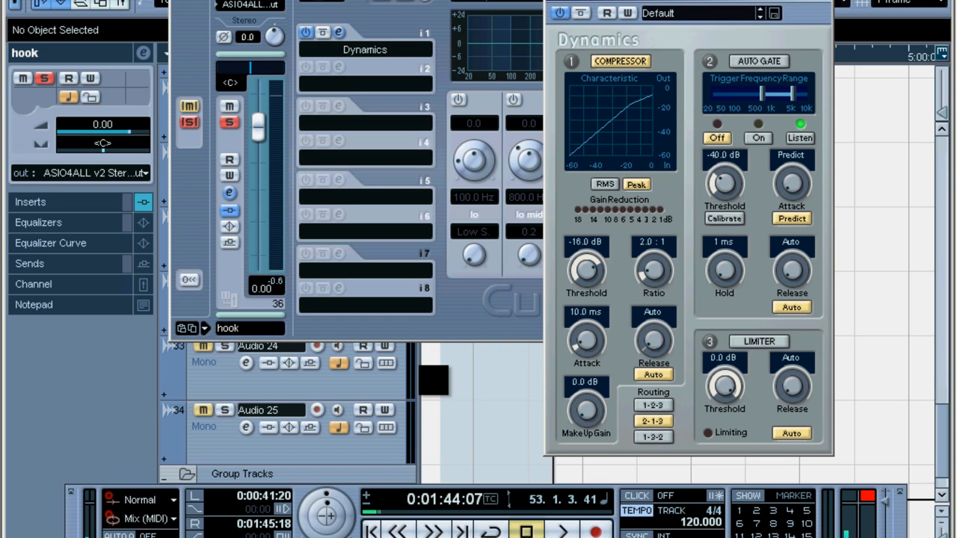
- Play the end of the verse to hear the compressed hook group, and close the Dynamics and hook channel settings windows
{"action": "key", "text": "space"}
{"action": "key", "text": "space"}
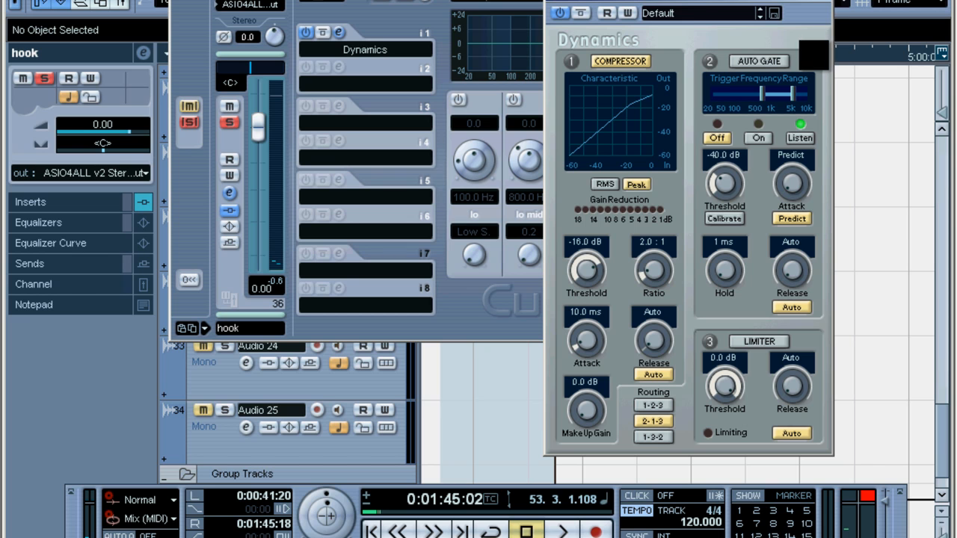
{"action": "key", "text": "space"}
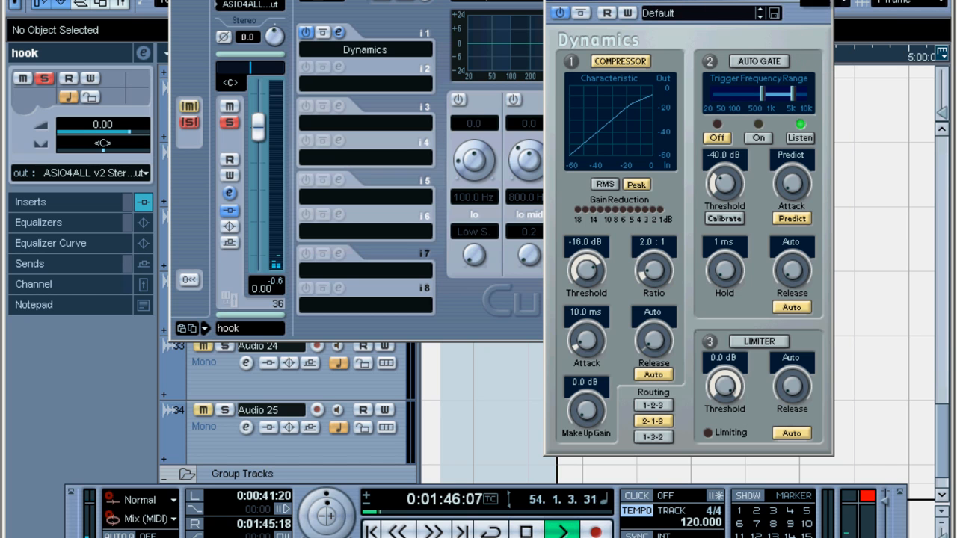
{"action": "left_click", "coordinate": [820, 2]}
{"action": "left_click", "coordinate": [812, 1]}
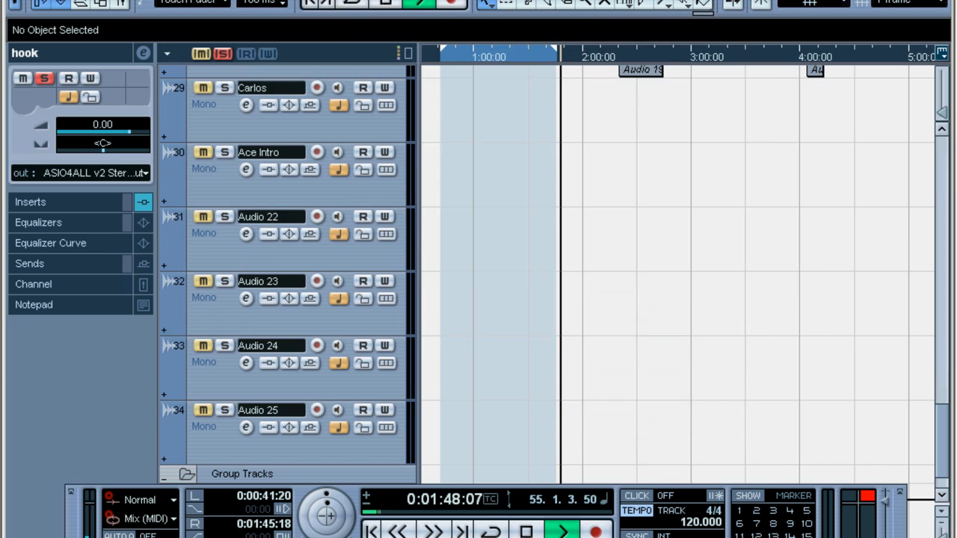
- Turn on cycle playback and restart the verse from near its beginning, inside the loop range
{"action": "scroll", "coordinate": [523, 77], "scroll_direction": "up", "scroll_amount": 5}
{"action": "left_click", "coordinate": [352, 3]}
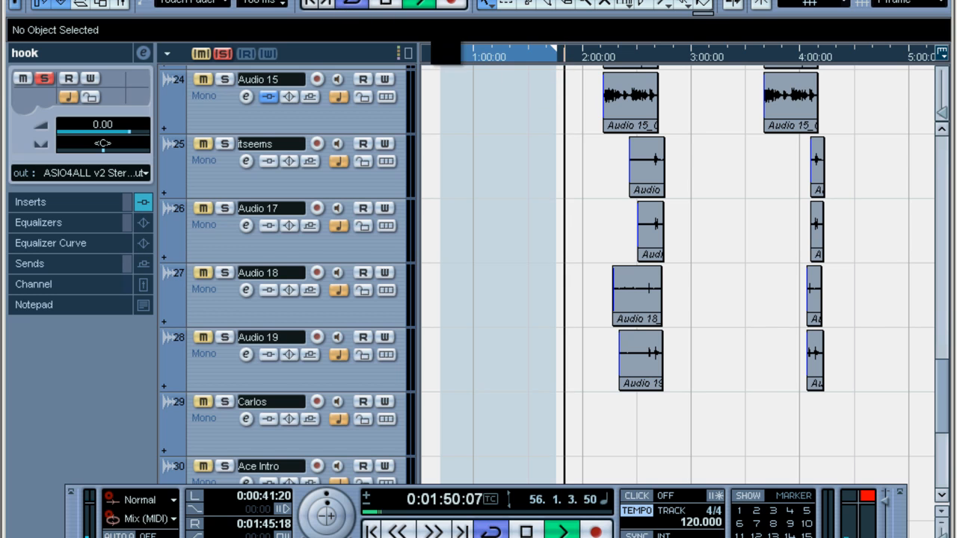
{"action": "left_click_drag", "start_coordinate": [463, 57], "coordinate": [451, 58]}
{"action": "scroll", "coordinate": [381, 275], "scroll_direction": "down", "scroll_amount": 5}
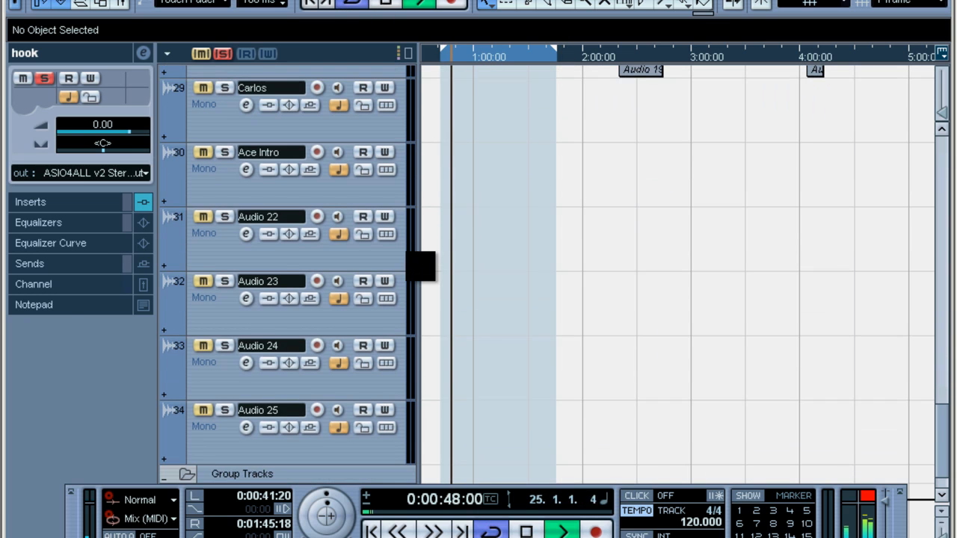
- Check the channel levels and the hook group's settings while the verse plays, stop playback and close both windows
{"action": "key", "text": "F3"}
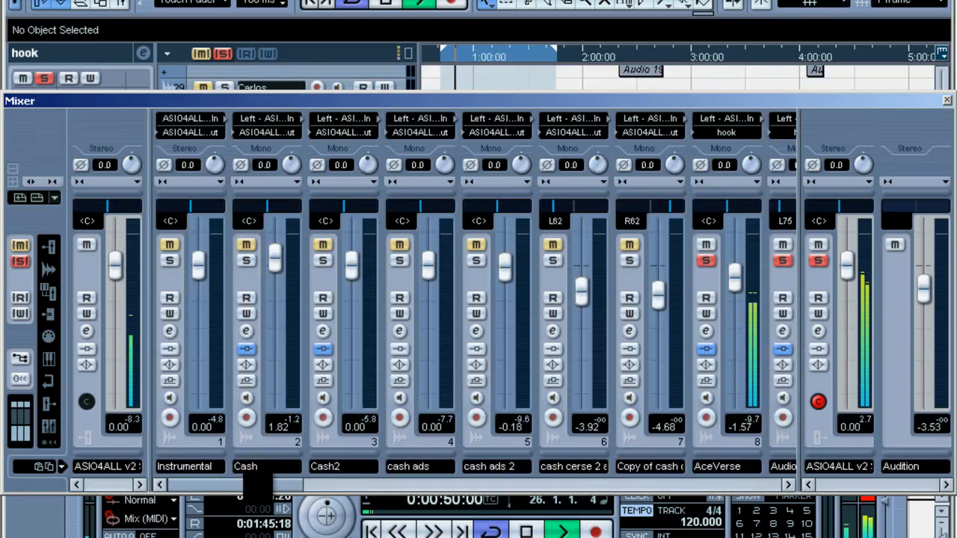
{"action": "left_click_drag", "start_coordinate": [254, 486], "coordinate": [348, 477]}
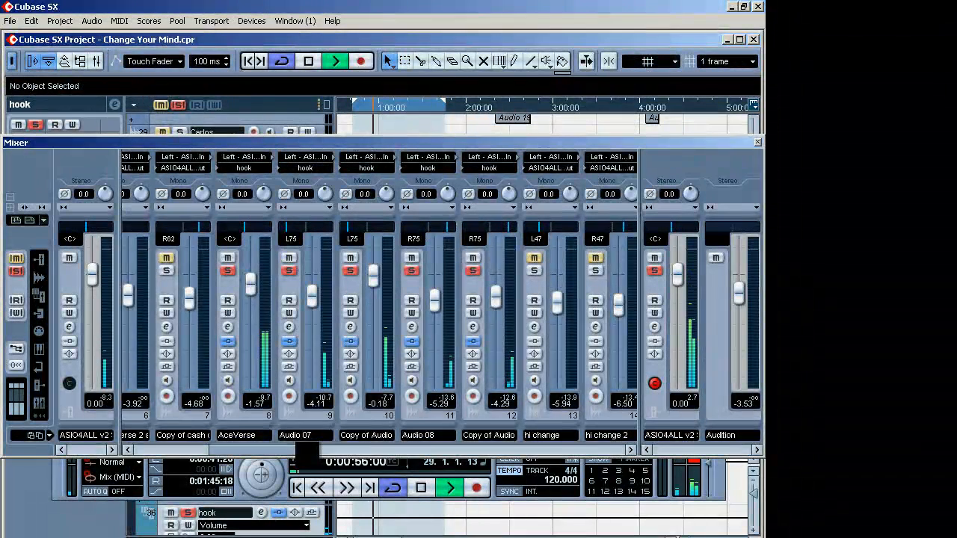
{"action": "left_click_drag", "start_coordinate": [307, 451], "coordinate": [655, 453]}
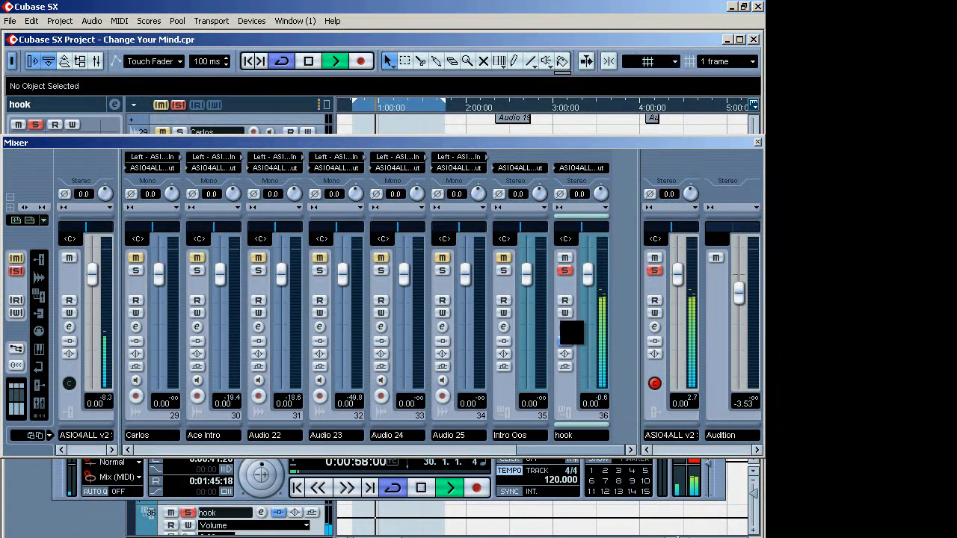
{"action": "left_click", "coordinate": [565, 326]}
{"action": "left_click", "coordinate": [753, 141]}
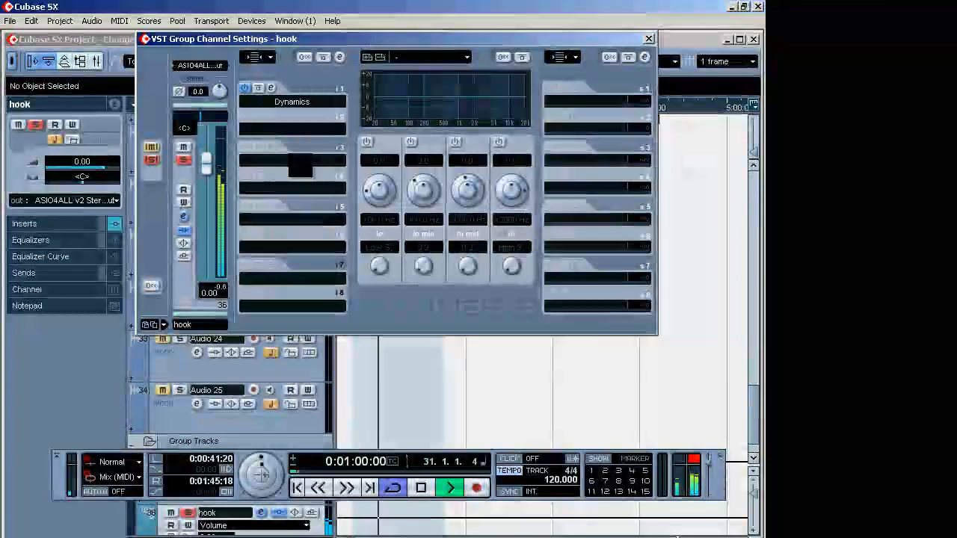
{"action": "key", "text": "space"}
{"action": "left_click", "coordinate": [648, 39]}
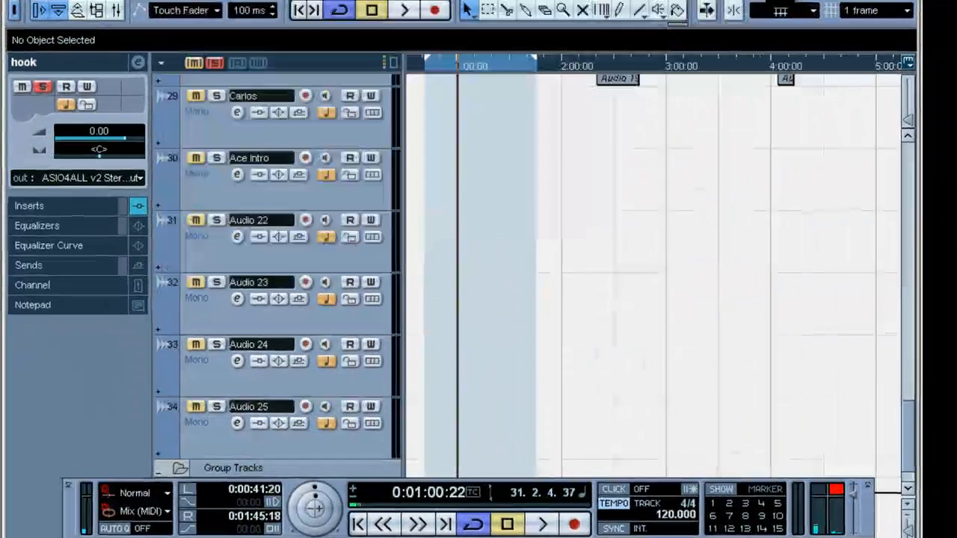
- Duplicate the AceVerse track twice so that two copies sit directly below the original
{"action": "scroll", "coordinate": [259, 242], "scroll_direction": "up", "scroll_amount": 7}
{"action": "scroll", "coordinate": [323, 224], "scroll_direction": "up", "scroll_amount": 12}
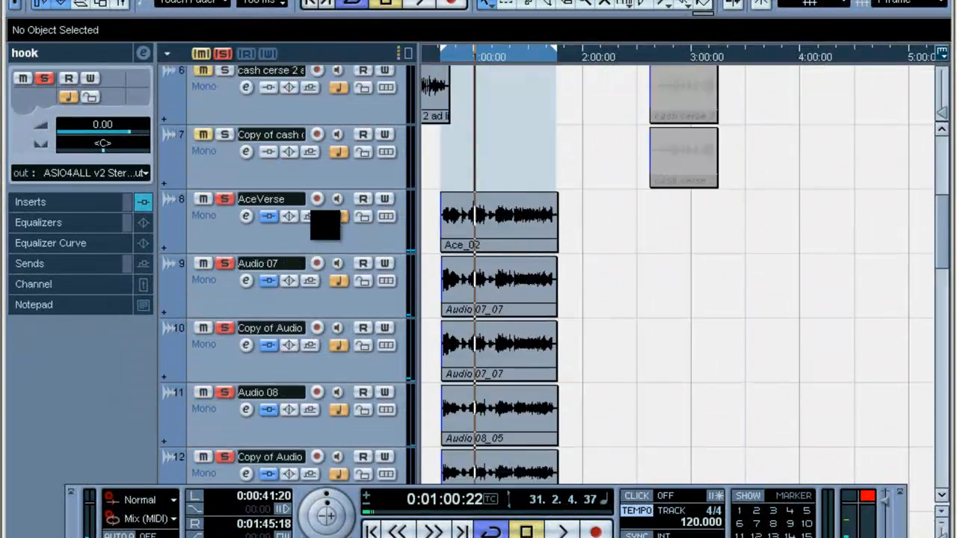
{"action": "scroll", "coordinate": [324, 224], "scroll_direction": "down", "scroll_amount": 2}
{"action": "left_click", "coordinate": [198, 116]}
{"action": "right_click", "coordinate": [204, 124]}
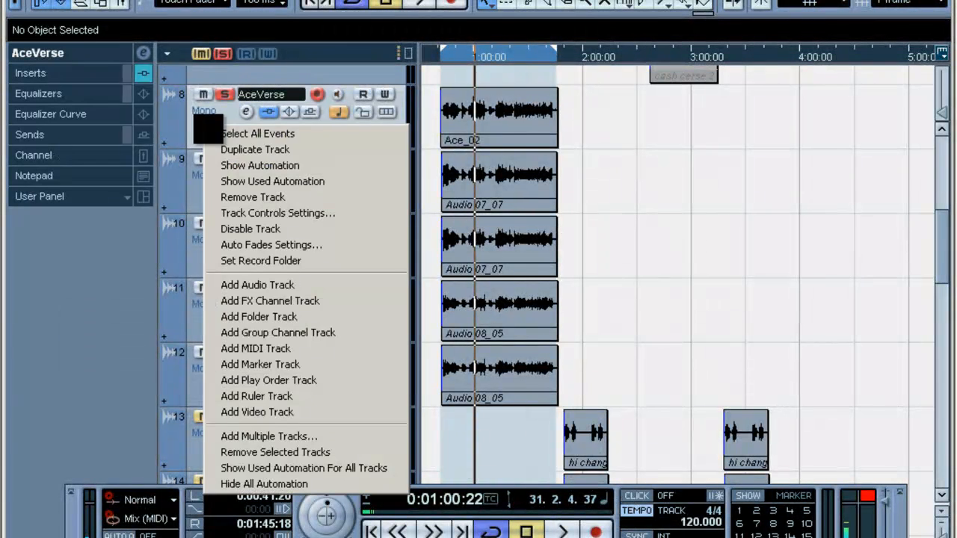
{"action": "left_click", "coordinate": [254, 149]}
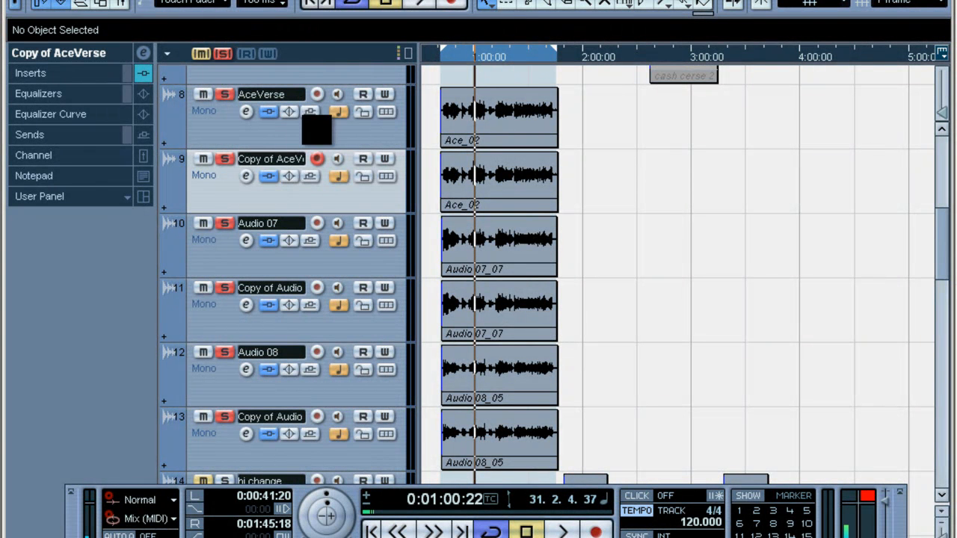
{"action": "right_click", "coordinate": [199, 187]}
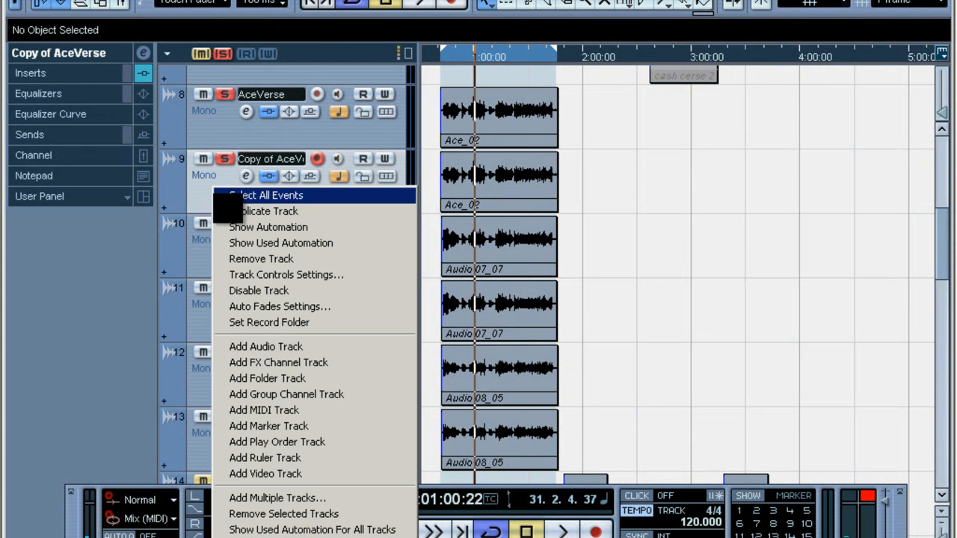
{"action": "left_click", "coordinate": [227, 212]}
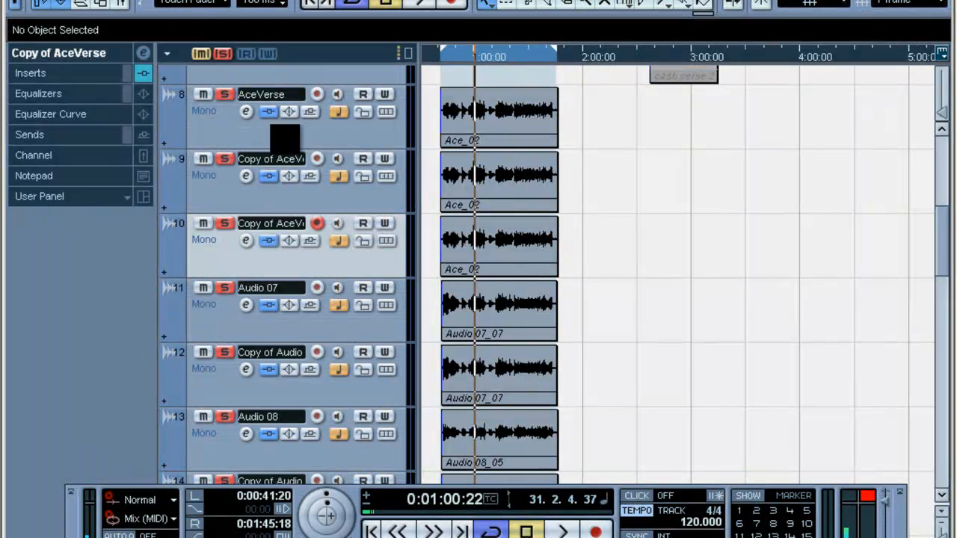
- In the mixer, pan the first AceVerse copy fully left and the second copy fully right
{"action": "key", "text": "F3"}
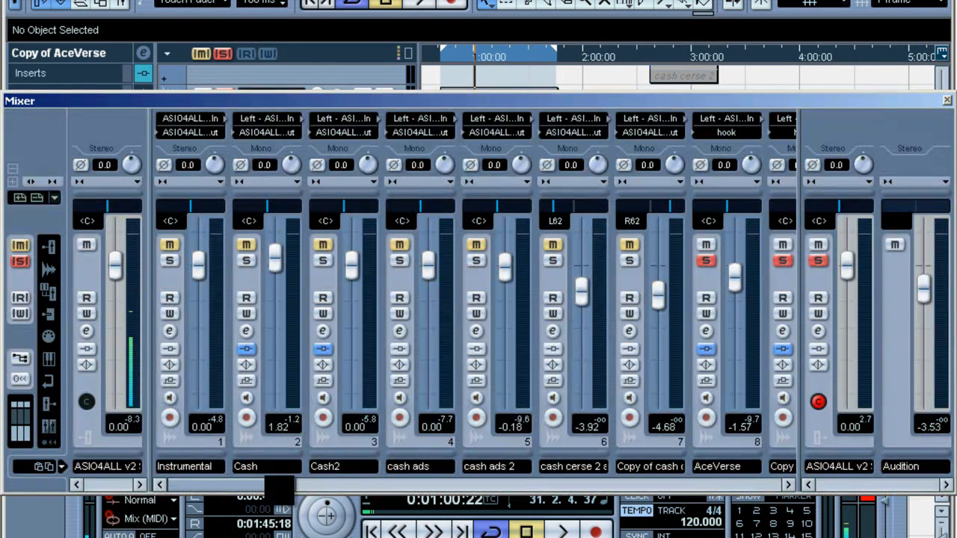
{"action": "left_click_drag", "start_coordinate": [281, 487], "coordinate": [367, 487]}
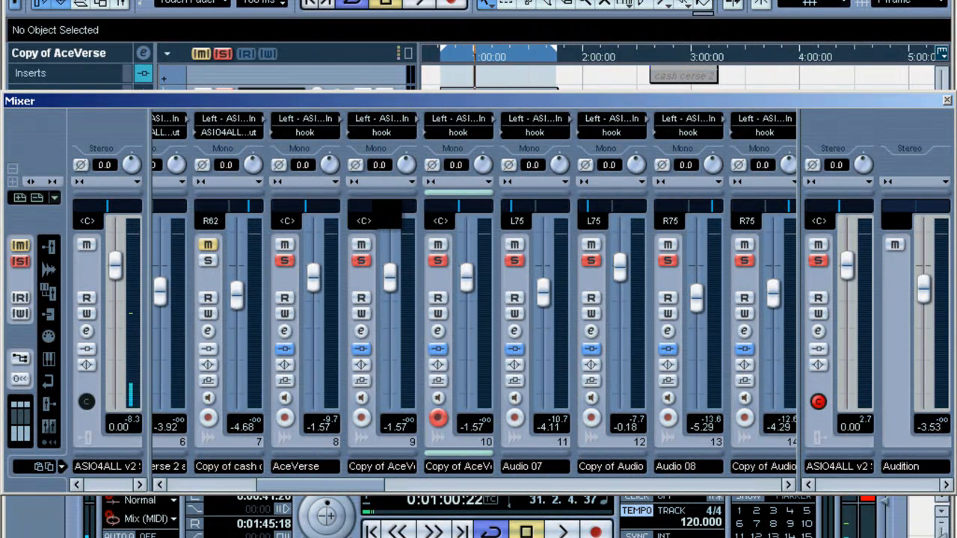
{"action": "left_click_drag", "start_coordinate": [378, 206], "coordinate": [334, 206]}
{"action": "left_click_drag", "start_coordinate": [438, 208], "coordinate": [493, 208]}
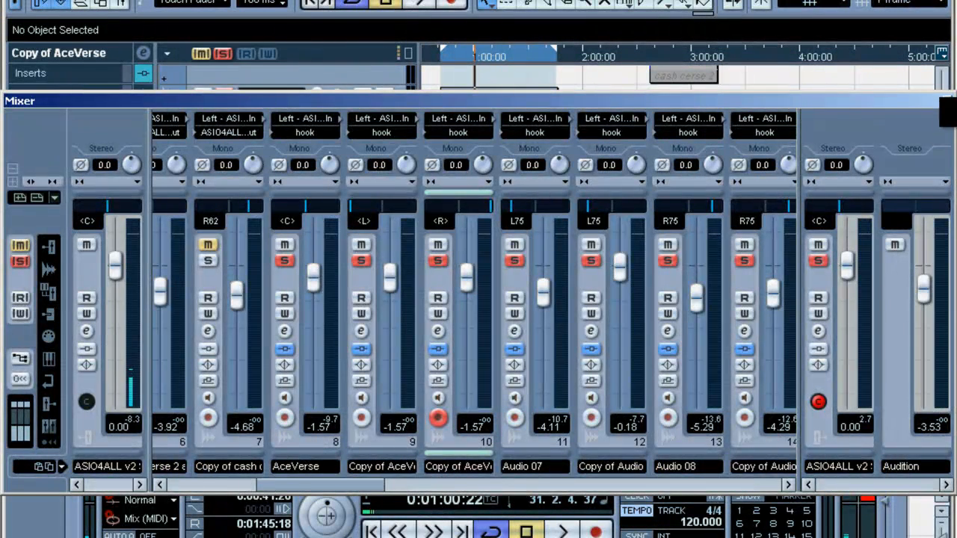
{"action": "left_click", "coordinate": [946, 105]}
- While the verse plays, lower the left AceVerse copy to -8.01 and the right AceVerse copy to -9.24
{"action": "key", "text": "space"}
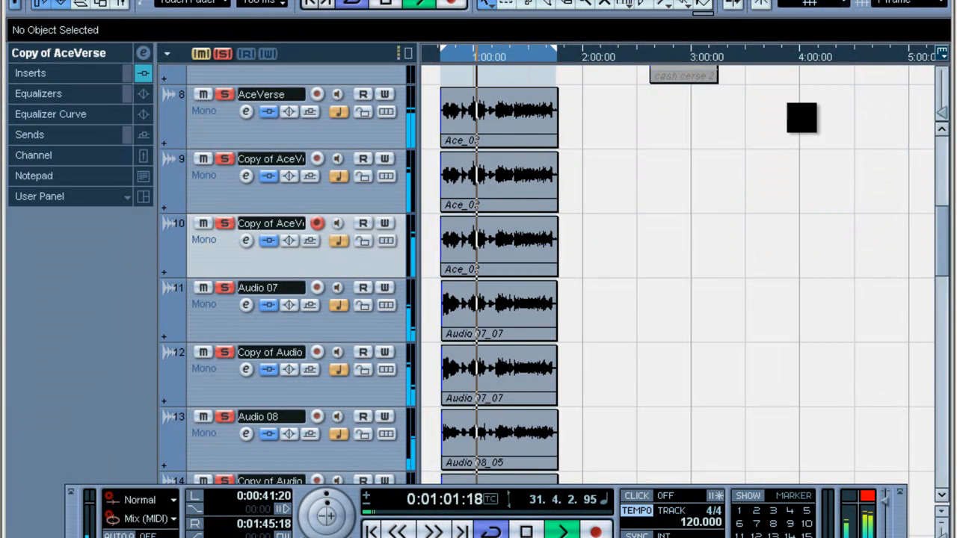
{"action": "key", "text": "F3"}
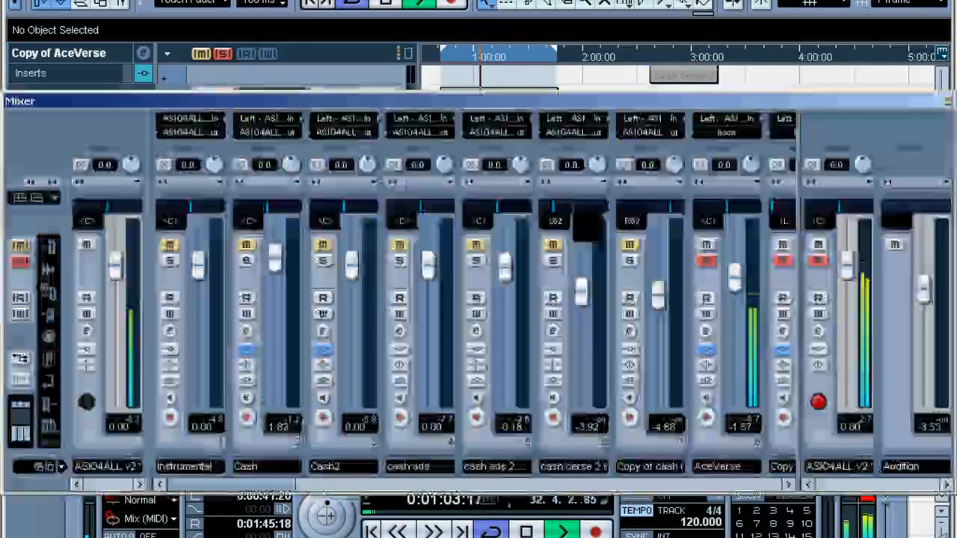
{"action": "left_click_drag", "start_coordinate": [278, 485], "coordinate": [390, 485]}
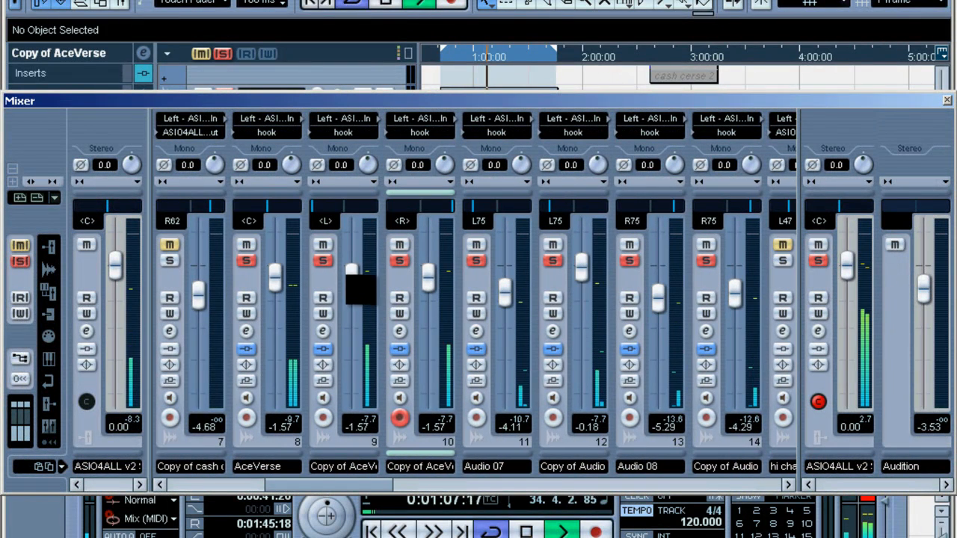
{"action": "left_click_drag", "start_coordinate": [350, 277], "coordinate": [350, 305]}
{"action": "left_click_drag", "start_coordinate": [416, 278], "coordinate": [428, 305]}
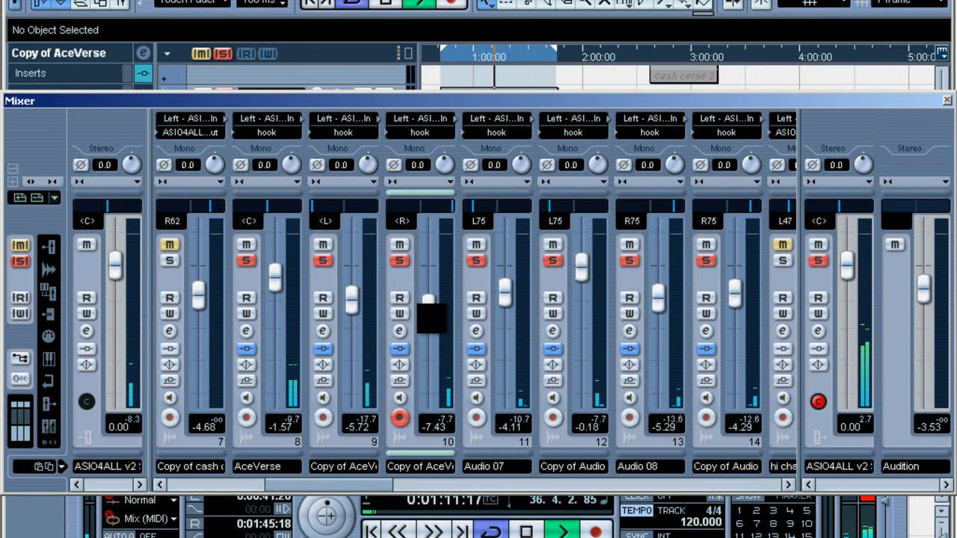
{"action": "left_click_drag", "start_coordinate": [352, 297], "coordinate": [354, 309]}
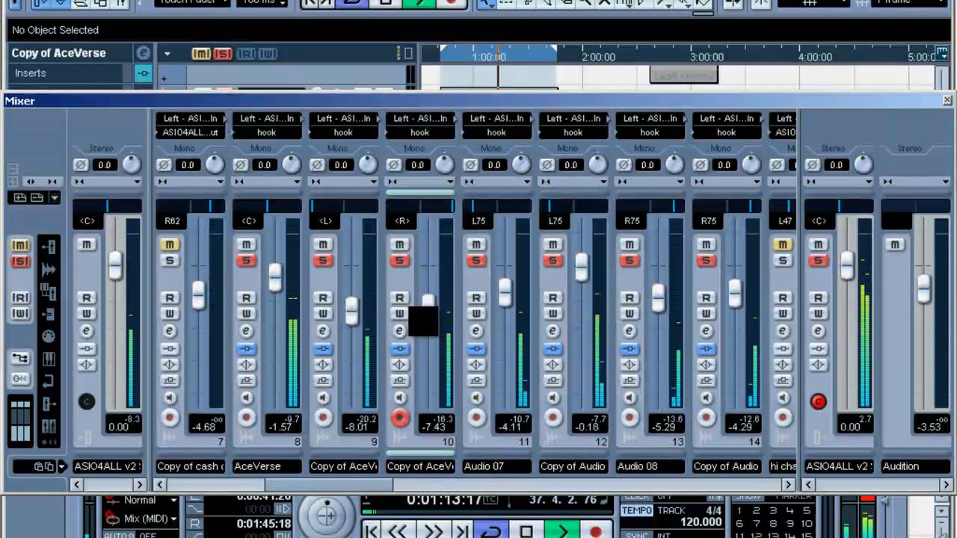
{"action": "left_click_drag", "start_coordinate": [418, 309], "coordinate": [425, 315]}
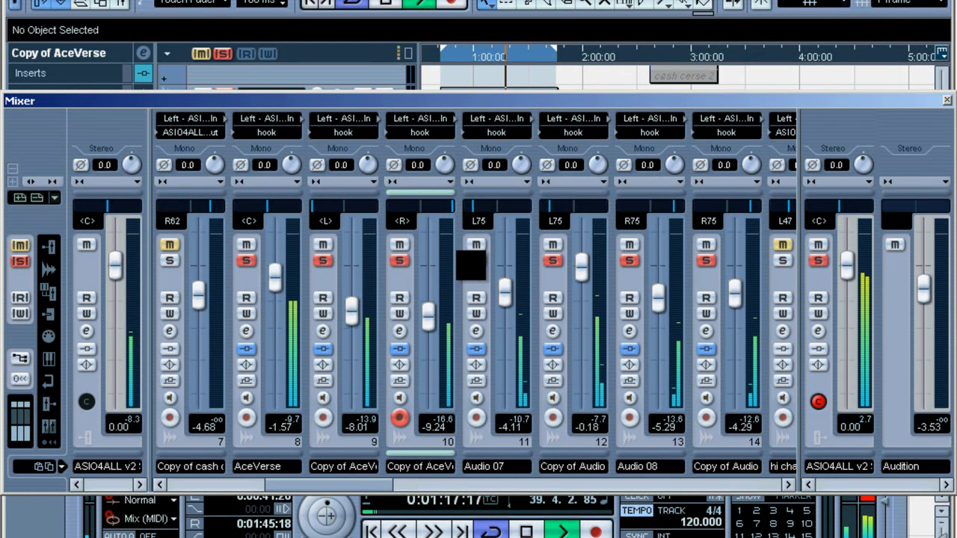
- Mute Audio 07, Audio 08 and their copies for comparison, solo them again, stop playback and close the mixer
{"action": "left_click_drag", "start_coordinate": [476, 247], "coordinate": [706, 246]}
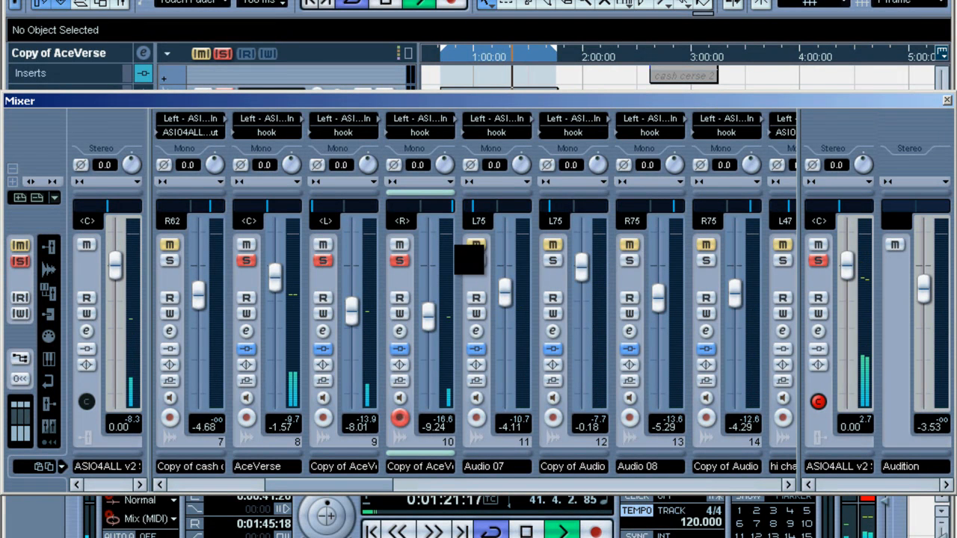
{"action": "left_click_drag", "start_coordinate": [468, 261], "coordinate": [718, 261]}
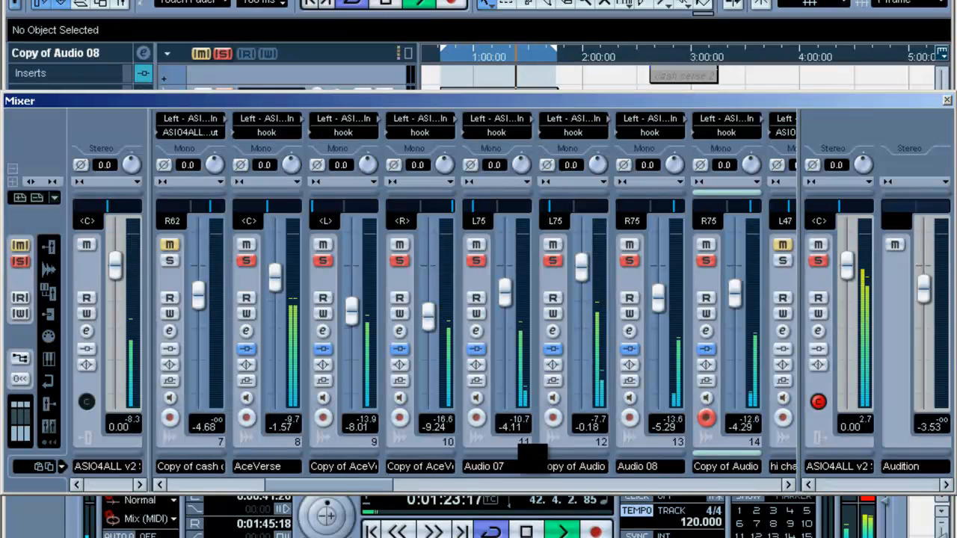
{"action": "left_click_drag", "start_coordinate": [383, 487], "coordinate": [410, 488]}
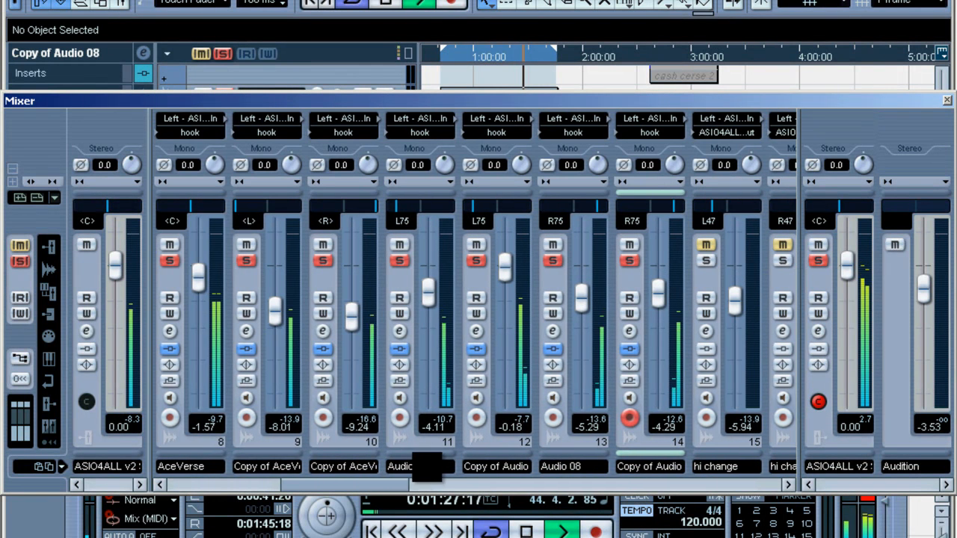
{"action": "left_click", "coordinate": [947, 100]}
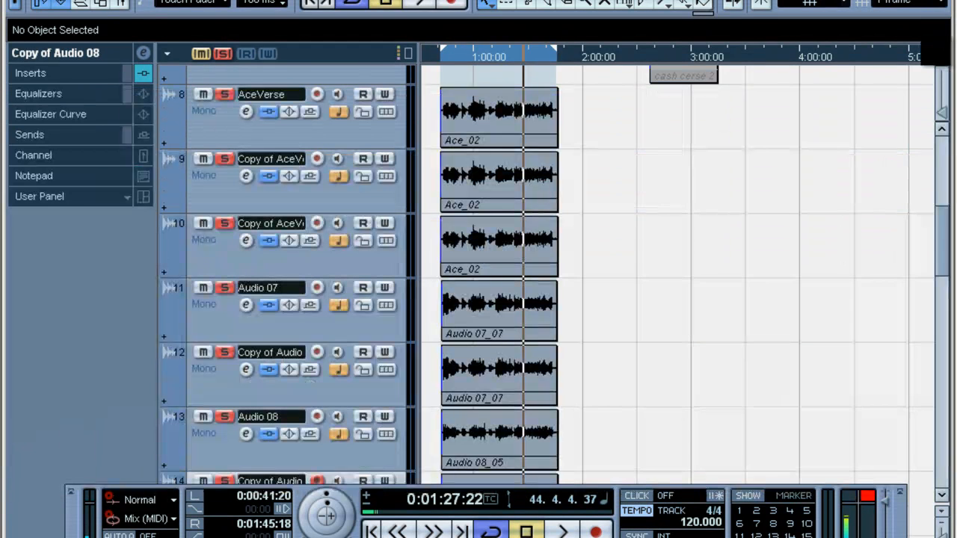
- Maximize the project window and hide the transport panel to show all of the stacked verse tracks
{"action": "left_click", "coordinate": [925, 0]}
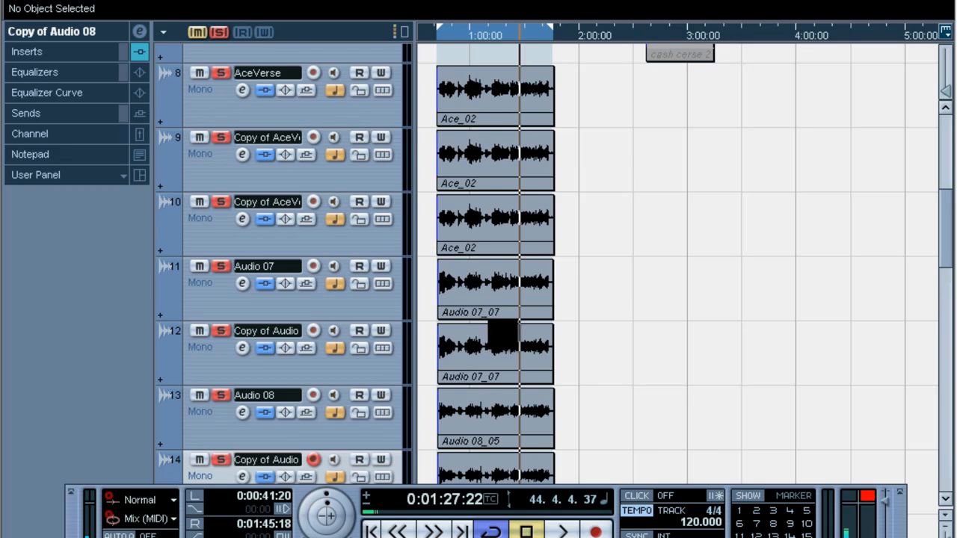
{"action": "scroll", "coordinate": [495, 337], "scroll_direction": "down", "scroll_amount": 3}
{"action": "scroll", "coordinate": [495, 337], "scroll_direction": "up", "scroll_amount": 3}
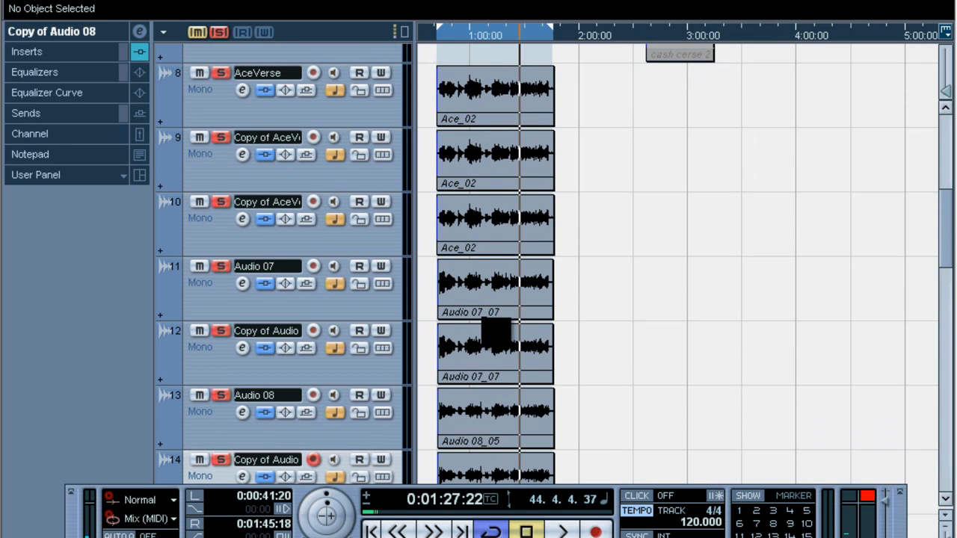
{"action": "key", "text": "F2"}
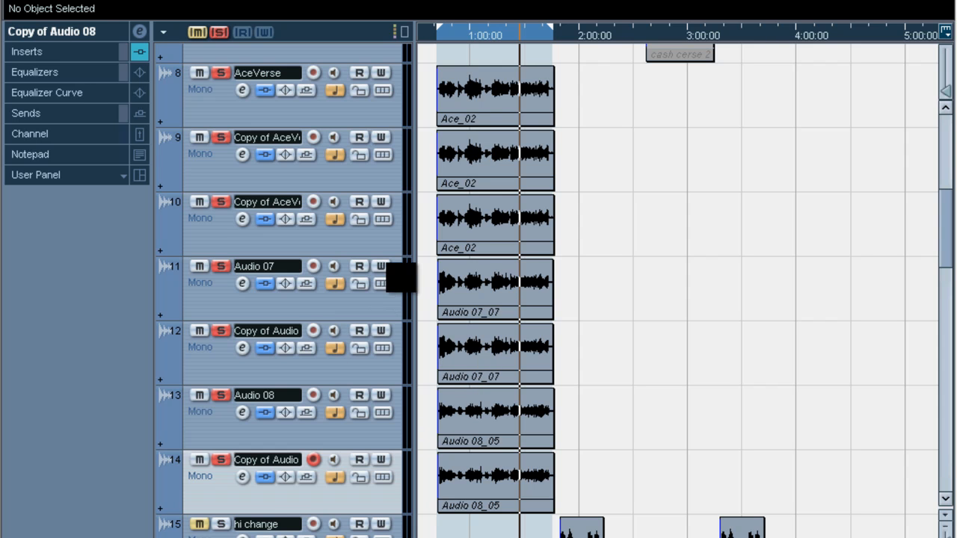
- Open the channel settings of the hook group, channel 38, from the mixer and close the mixer
{"action": "key", "text": "F3"}
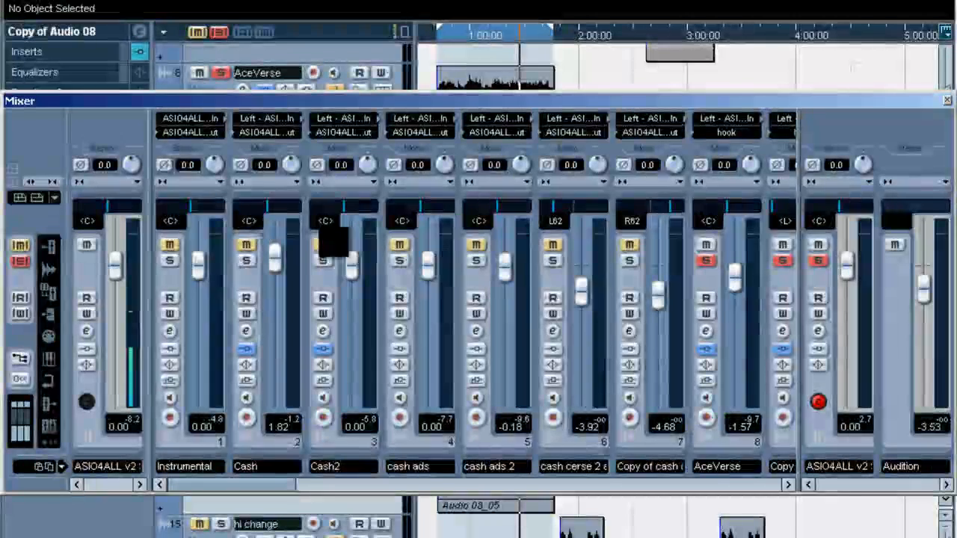
{"action": "left_click", "coordinate": [744, 485]}
{"action": "left_click", "coordinate": [746, 485]}
{"action": "left_click", "coordinate": [746, 485]}
{"action": "left_click", "coordinate": [751, 485]}
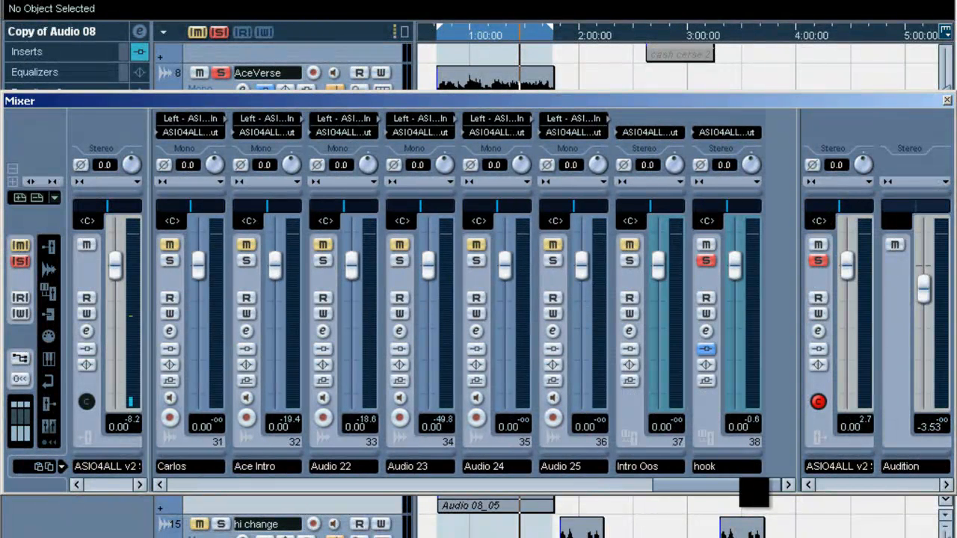
{"action": "left_click", "coordinate": [705, 330]}
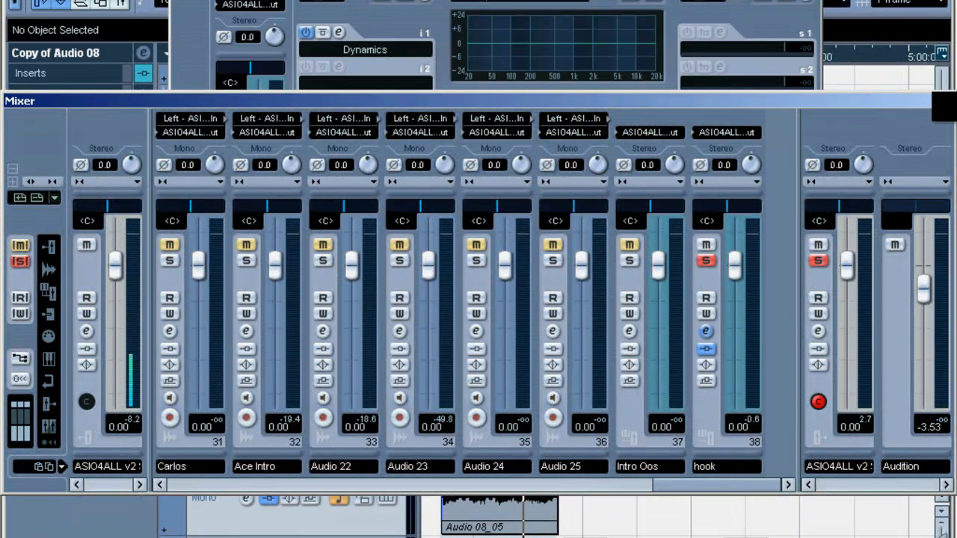
{"action": "left_click", "coordinate": [946, 100]}
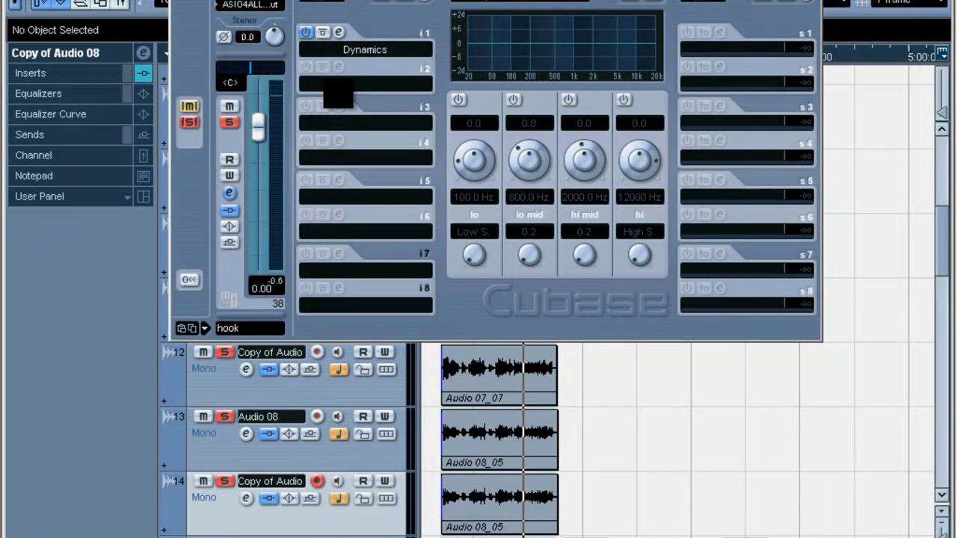
- Insert Oxford EQ Native in the hook group's second insert slot and set its low-cut filter to 69.0 Hz with a slope of 36
{"action": "left_click", "coordinate": [336, 85]}
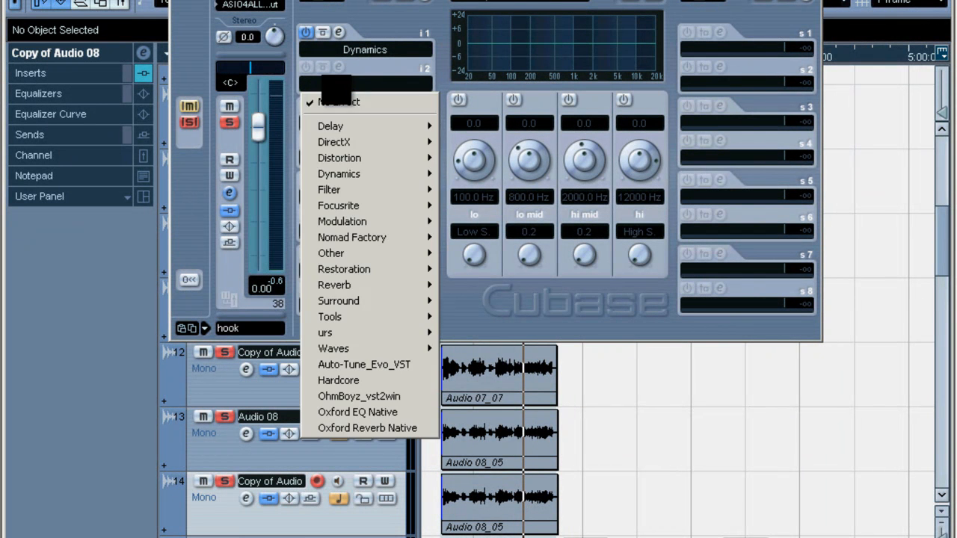
{"action": "left_click", "coordinate": [346, 414]}
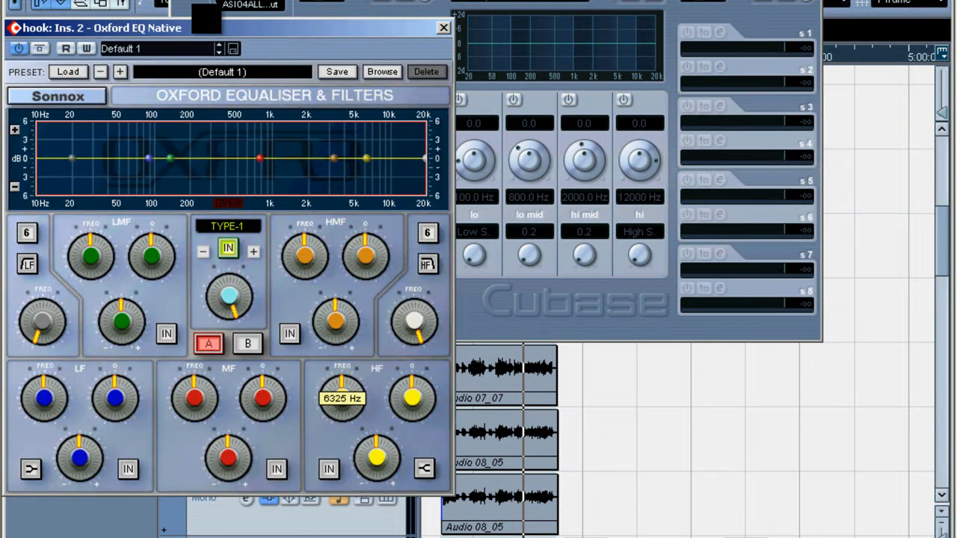
{"action": "left_click_drag", "start_coordinate": [235, 31], "coordinate": [318, 48]}
{"action": "left_click_drag", "start_coordinate": [153, 174], "coordinate": [213, 202]}
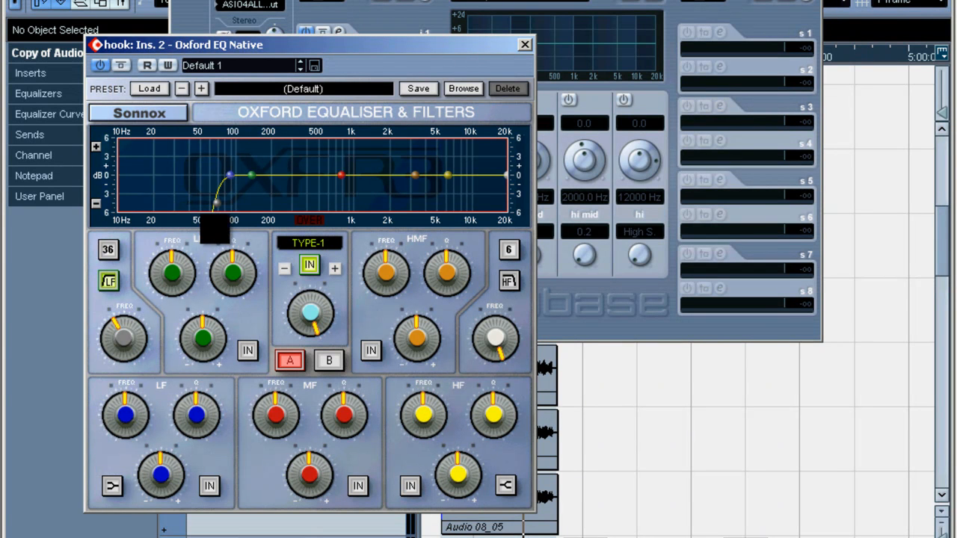
{"action": "mouse_move", "coordinate": [225, 212]}
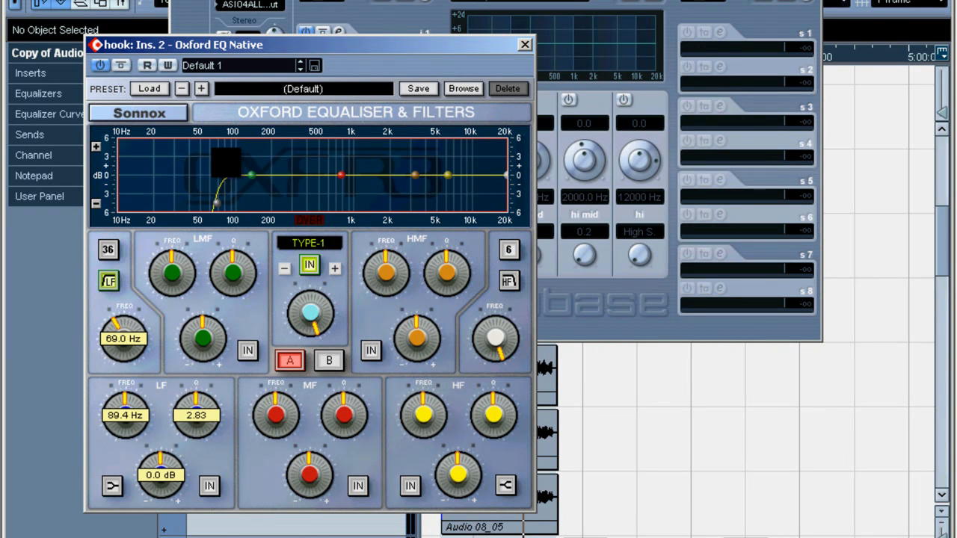
{"action": "mouse_move", "coordinate": [251, 176]}
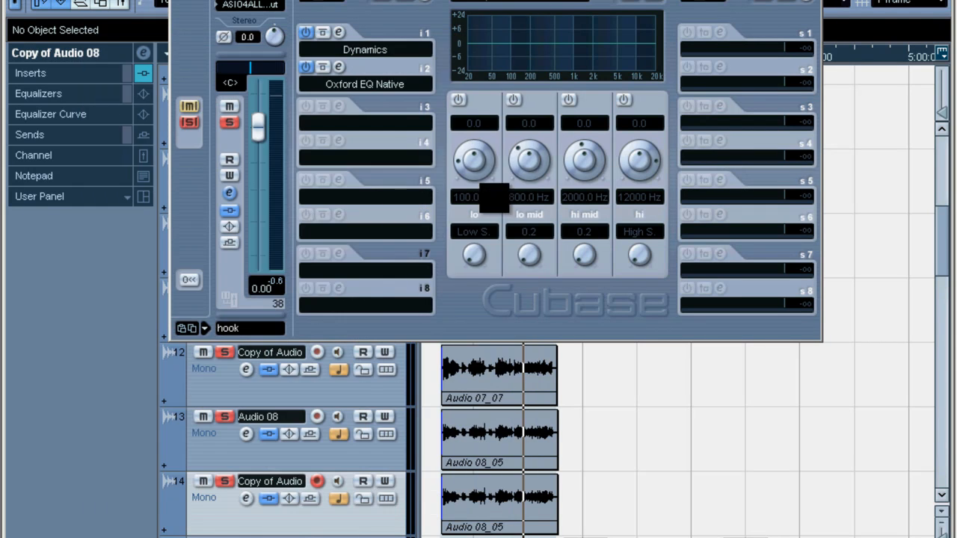
{"action": "left_click", "coordinate": [524, 44]}
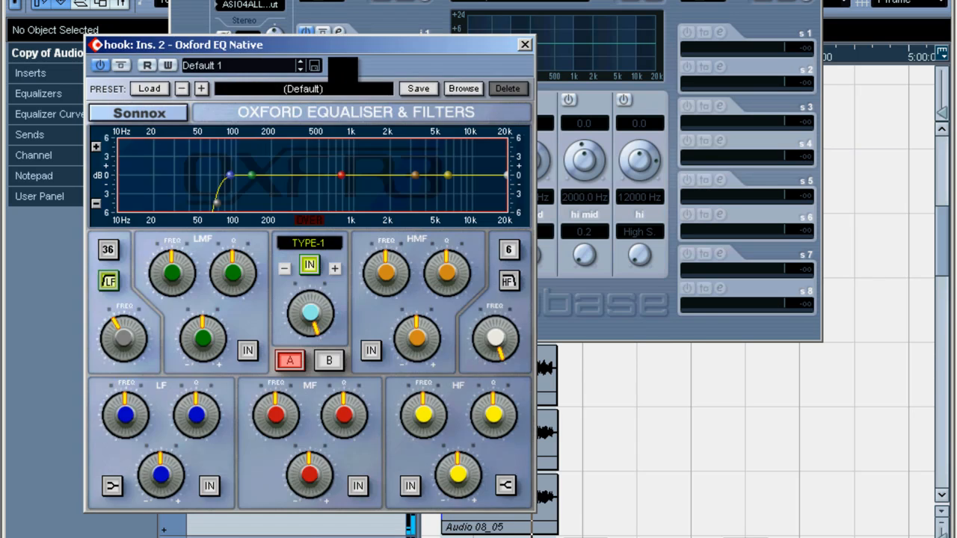
- Move the Oxford EQ low-cut filter up to 131 Hz with a slope of 30 and close the plug-in
{"action": "left_click", "coordinate": [339, 67]}
{"action": "left_click_drag", "start_coordinate": [210, 191], "coordinate": [258, 200]}
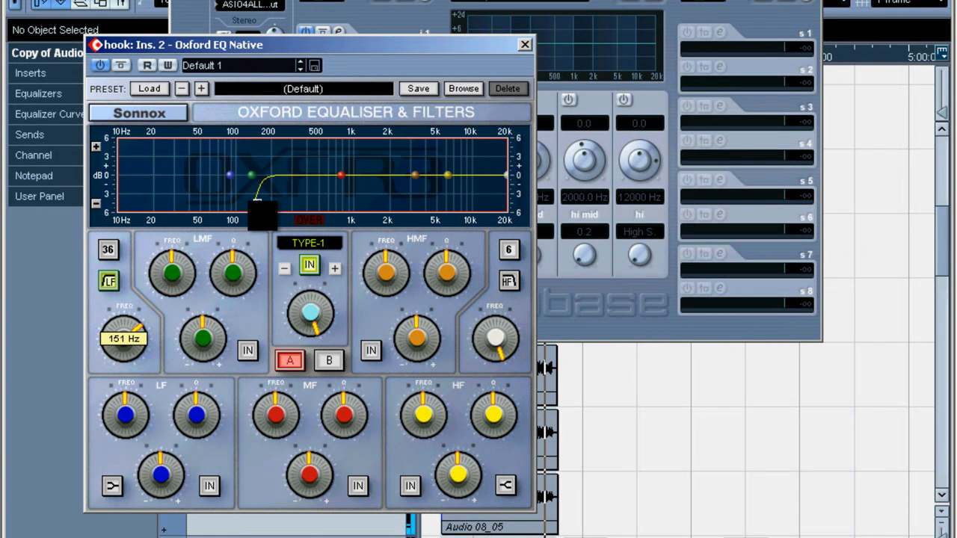
{"action": "mouse_move", "coordinate": [257, 202]}
{"action": "left_mouse_down"}
{"action": "mouse_move", "coordinate": [232, 195]}
{"action": "mouse_move", "coordinate": [248, 196]}
{"action": "left_mouse_up"}
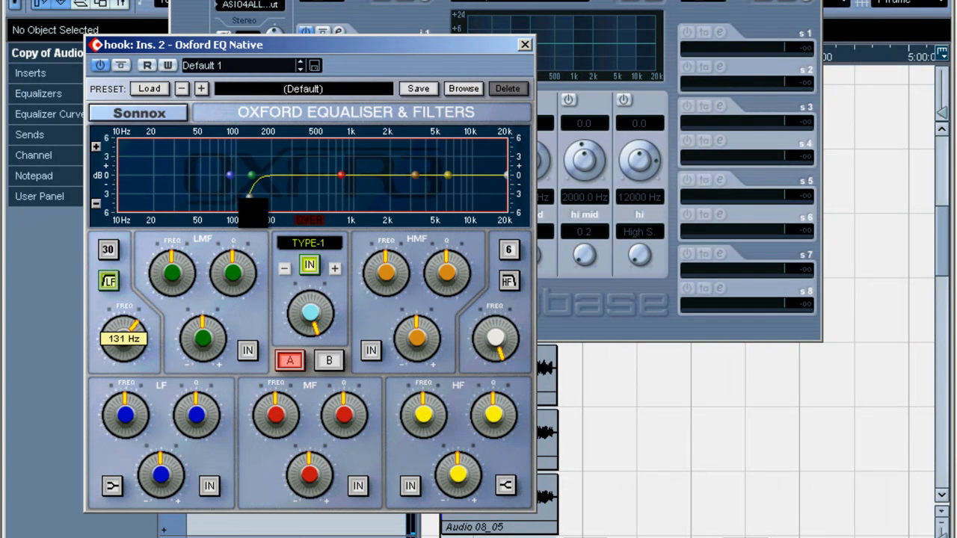
{"action": "left_click", "coordinate": [525, 44]}
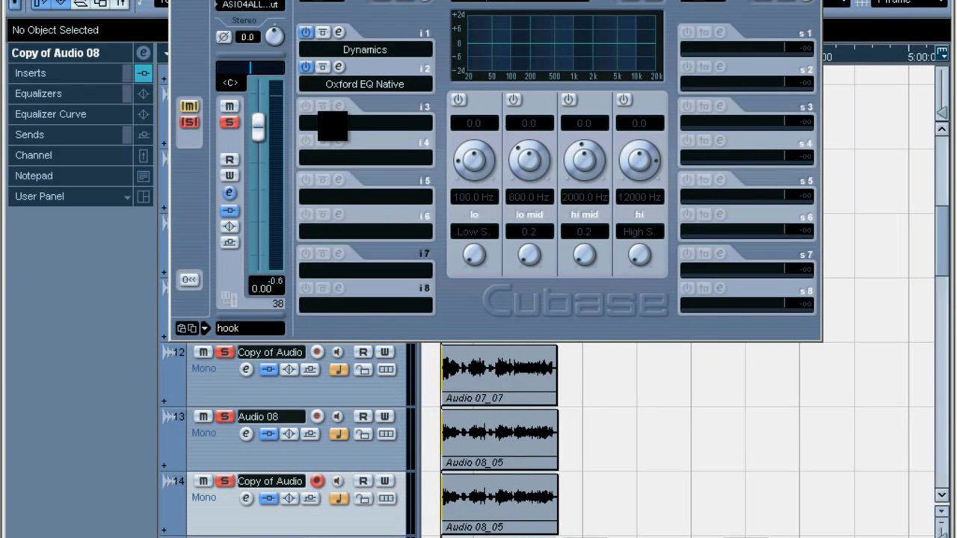
- Clear every track solo and play a short passage of the verse in the full mix
{"action": "left_click_drag", "start_coordinate": [474, 4], "coordinate": [425, 147]}
{"action": "left_click", "coordinate": [225, 55]}
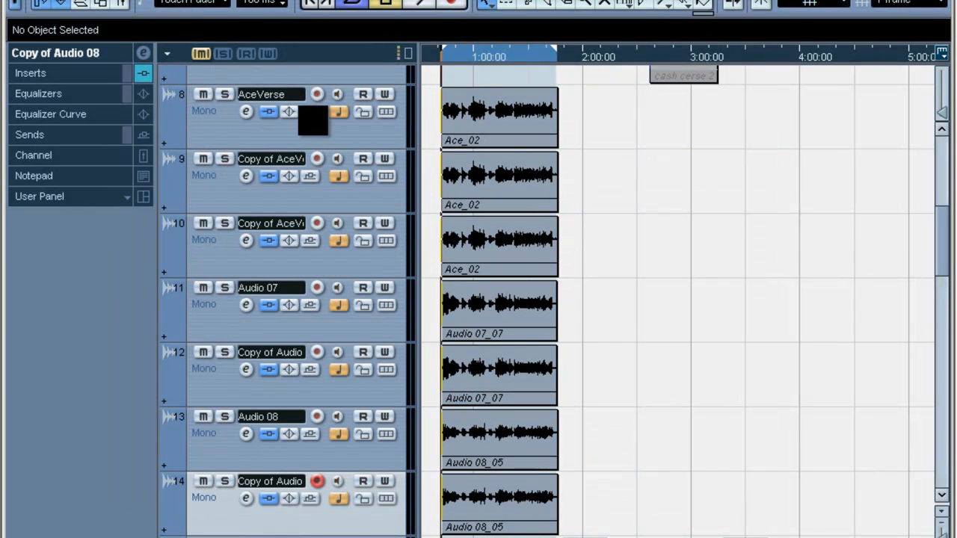
{"action": "key", "text": "space"}
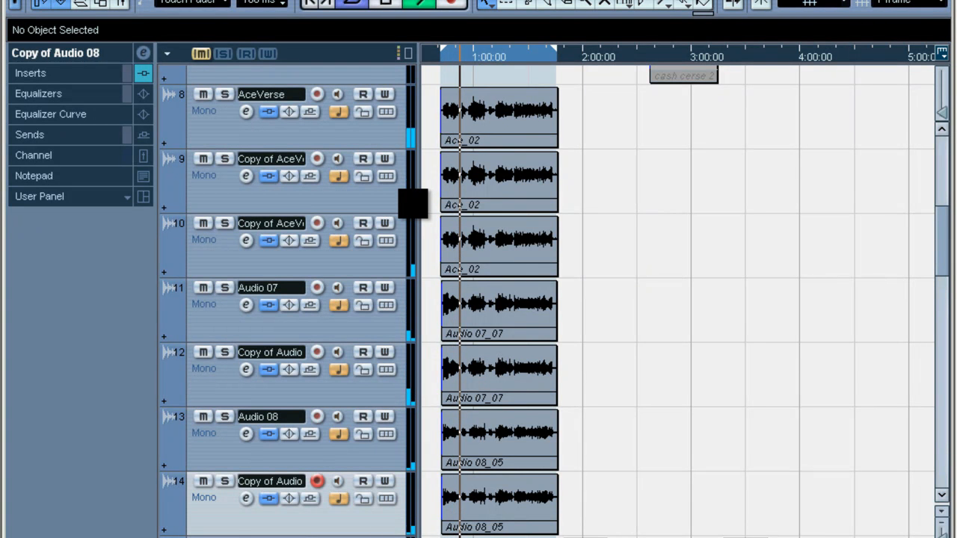
{"action": "key", "text": "space"}
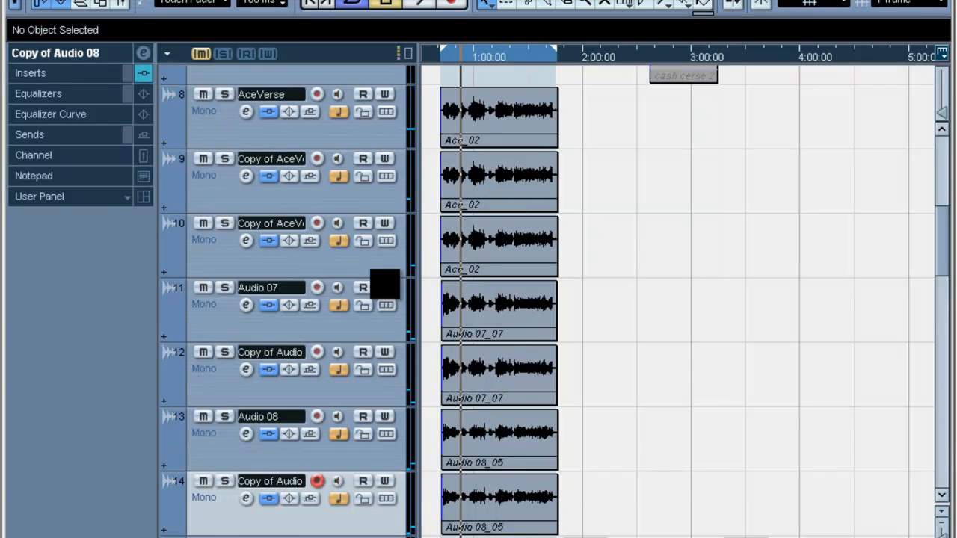
- Reopen the hook group's channel settings from the mixer and insert Waves RVerb in its third insert slot
{"action": "key", "text": "F3"}
{"action": "left_click_drag", "start_coordinate": [225, 484], "coordinate": [818, 493]}
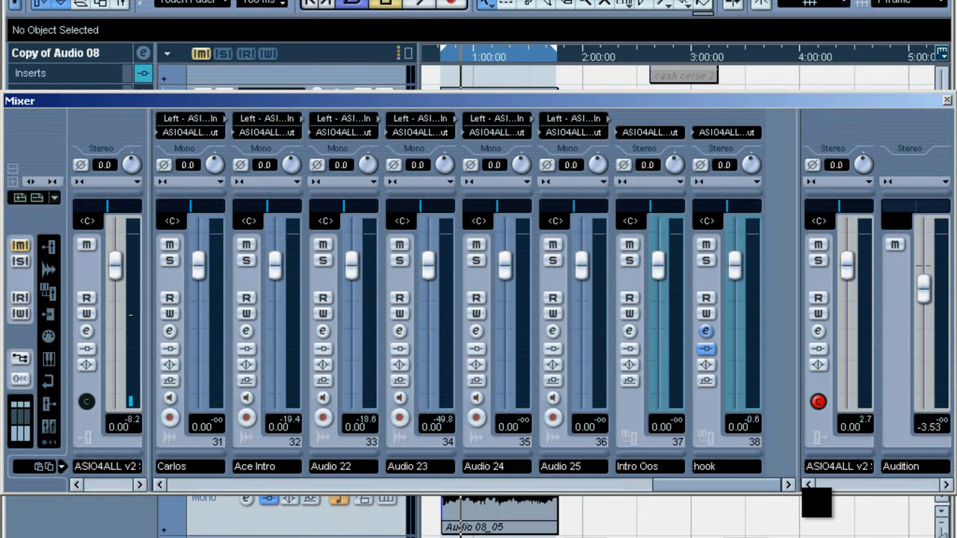
{"action": "left_click", "coordinate": [706, 330]}
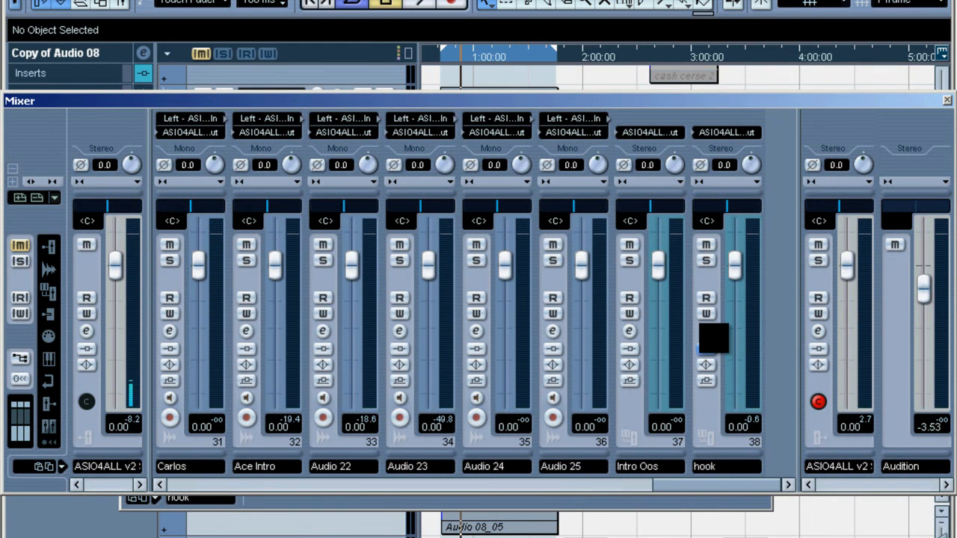
{"action": "left_click", "coordinate": [945, 104]}
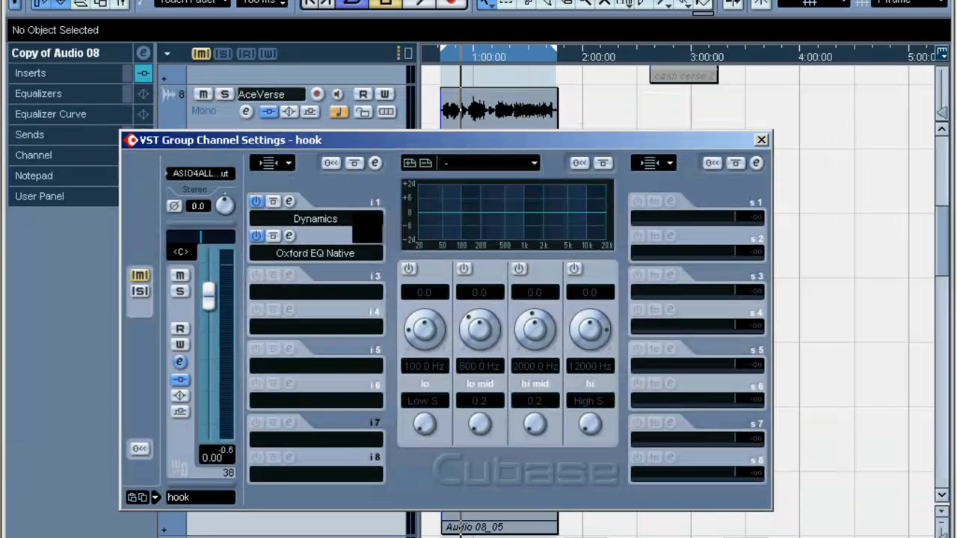
{"action": "left_click", "coordinate": [298, 295]}
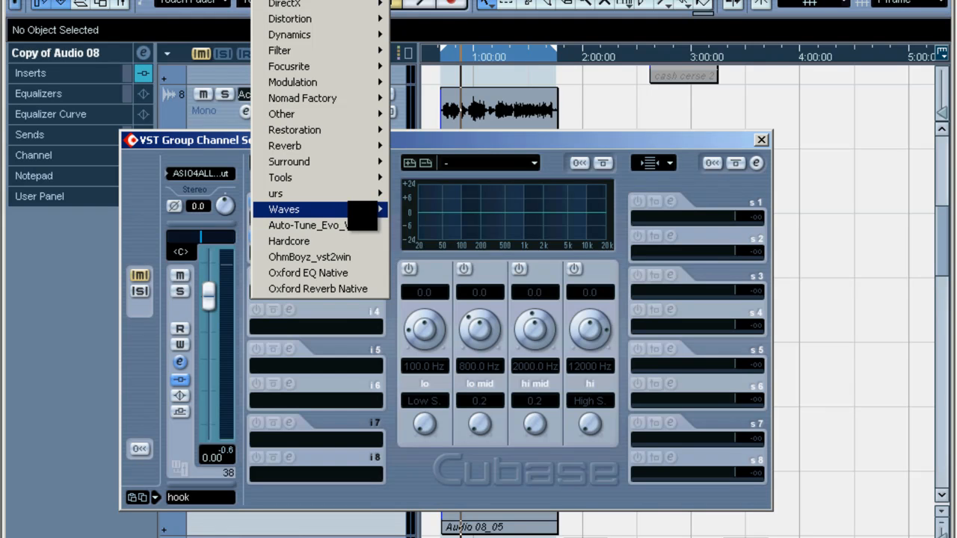
{"action": "mouse_move", "coordinate": [374, 210]}
{"action": "mouse_move", "coordinate": [433, 241]}
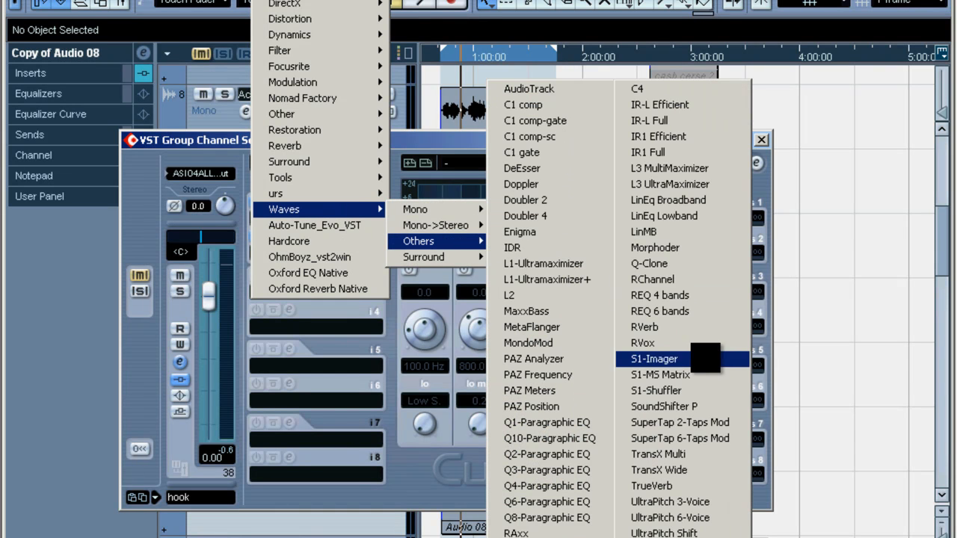
{"action": "left_click", "coordinate": [682, 327]}
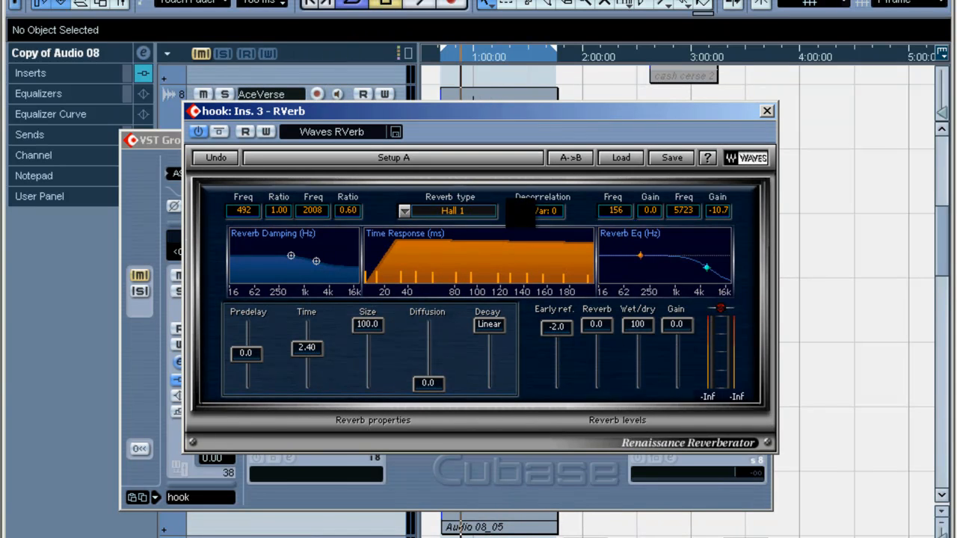
- Load the Studio "A" room preset into RVerb
{"action": "left_click", "coordinate": [624, 158]}
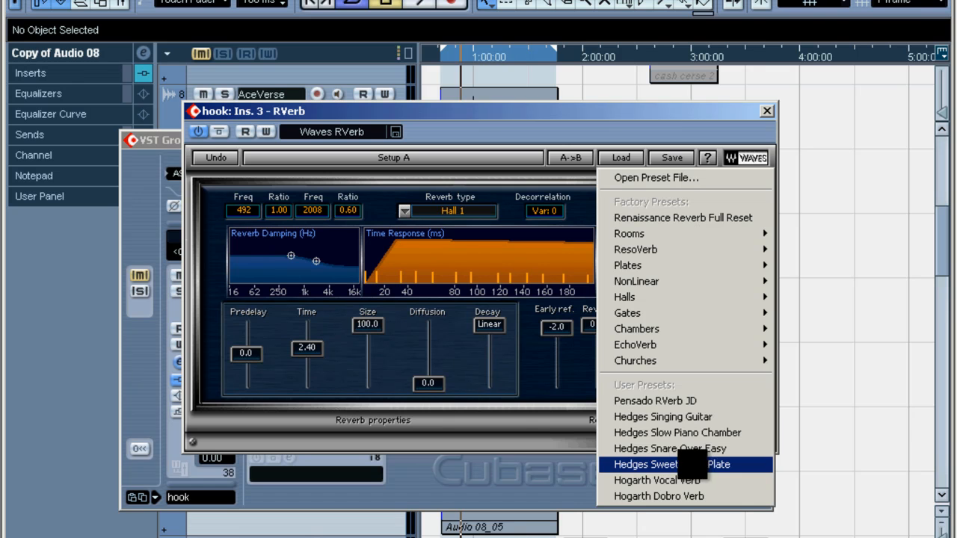
{"action": "mouse_move", "coordinate": [646, 273]}
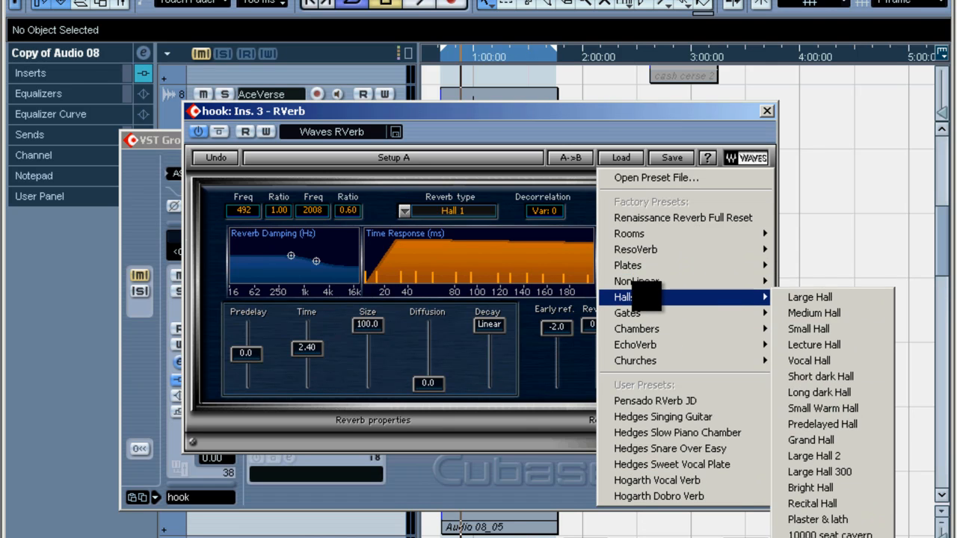
{"action": "mouse_move", "coordinate": [647, 238]}
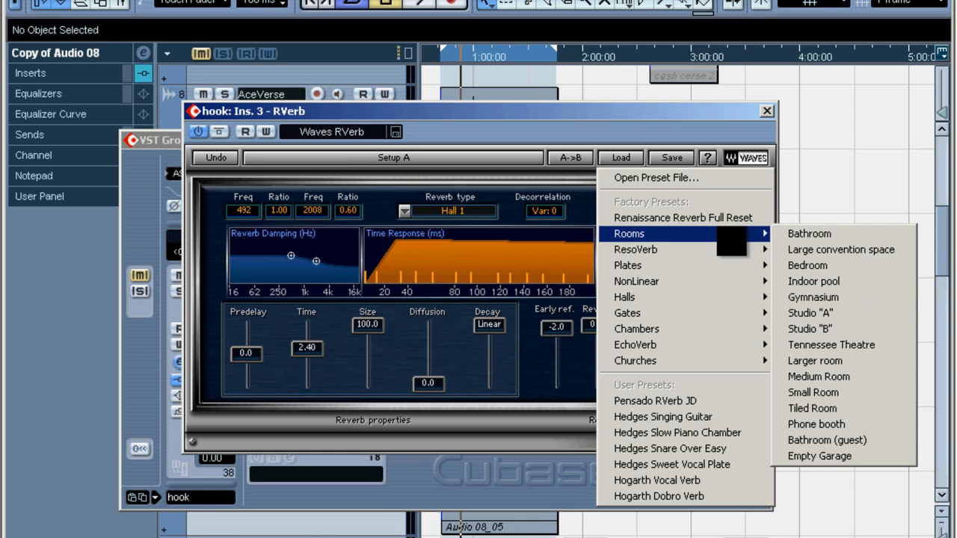
{"action": "left_click", "coordinate": [825, 318]}
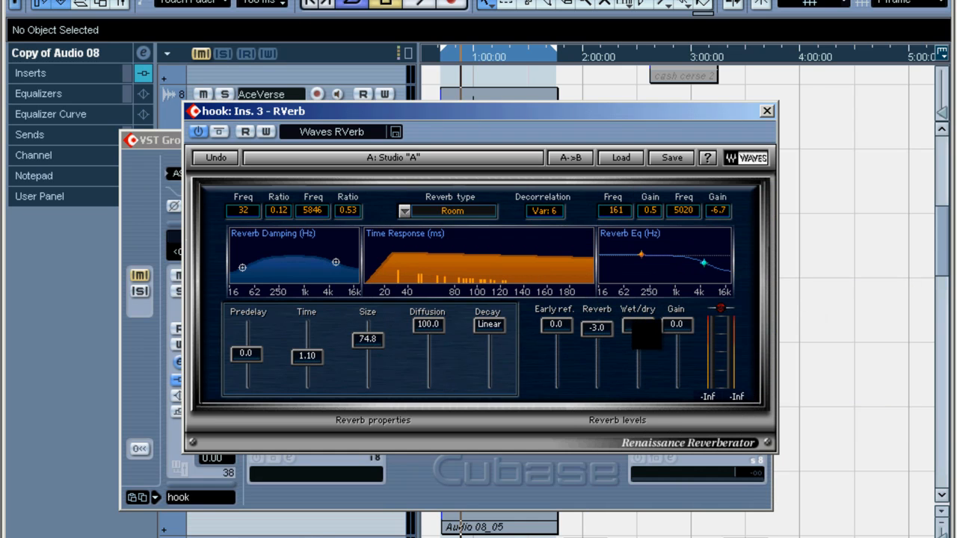
- Set the RVerb predelay to 49.9 and, with the verse playing, its wet/dry mix to 14
{"action": "left_click_drag", "start_coordinate": [639, 325], "coordinate": [672, 394]}
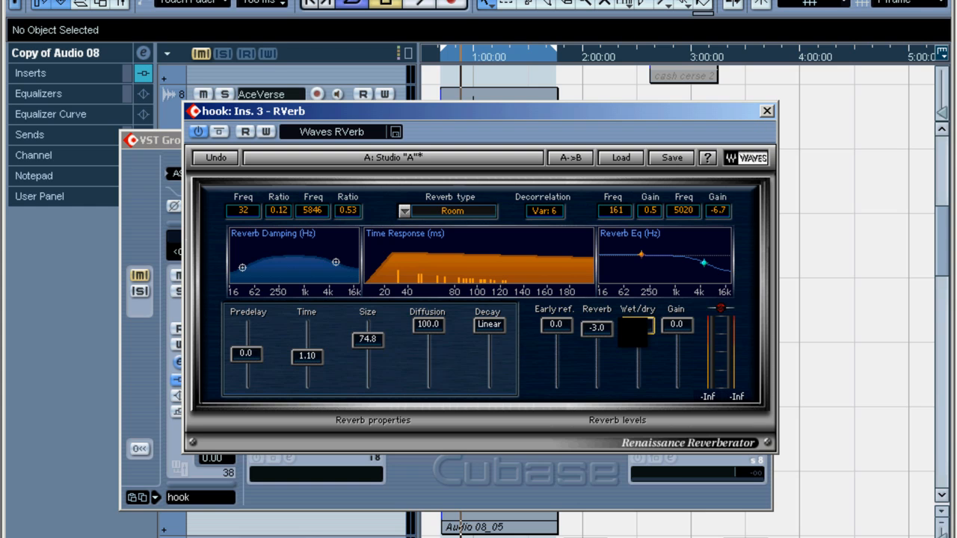
{"action": "left_click_drag", "start_coordinate": [635, 346], "coordinate": [652, 475]}
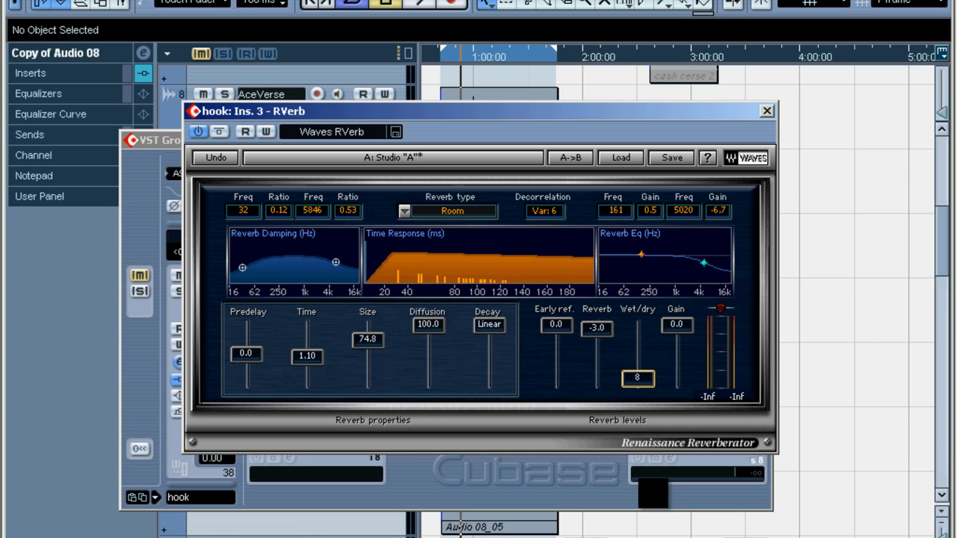
{"action": "left_click_drag", "start_coordinate": [652, 493], "coordinate": [646, 511]}
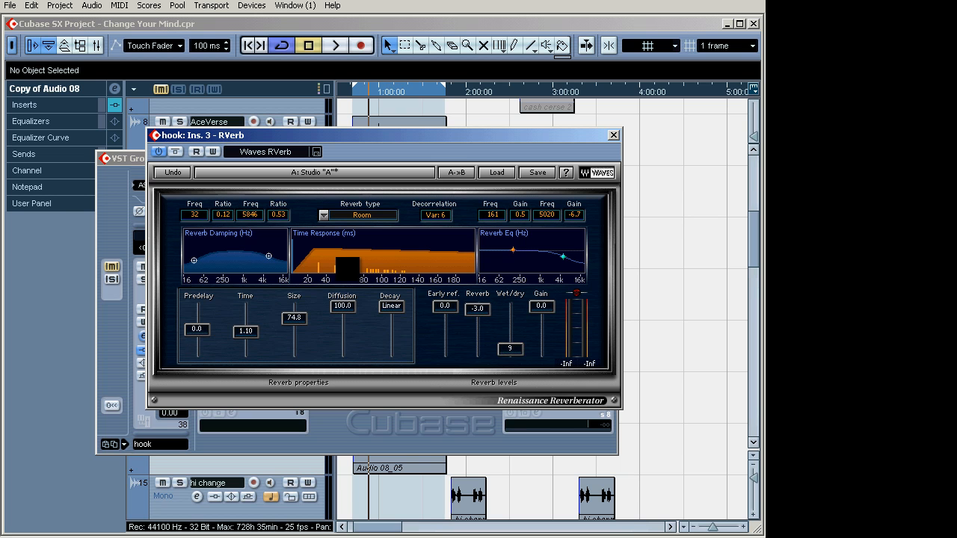
{"action": "mouse_move", "coordinate": [348, 266]}
{"action": "left_mouse_down"}
{"action": "mouse_move", "coordinate": [408, 269]}
{"action": "mouse_move", "coordinate": [361, 263]}
{"action": "left_mouse_up"}
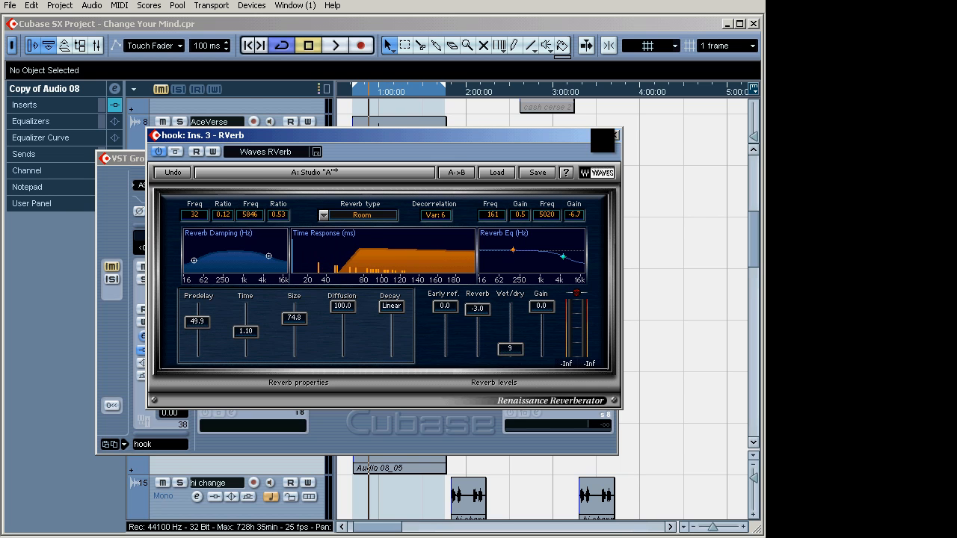
{"action": "left_click", "coordinate": [612, 135]}
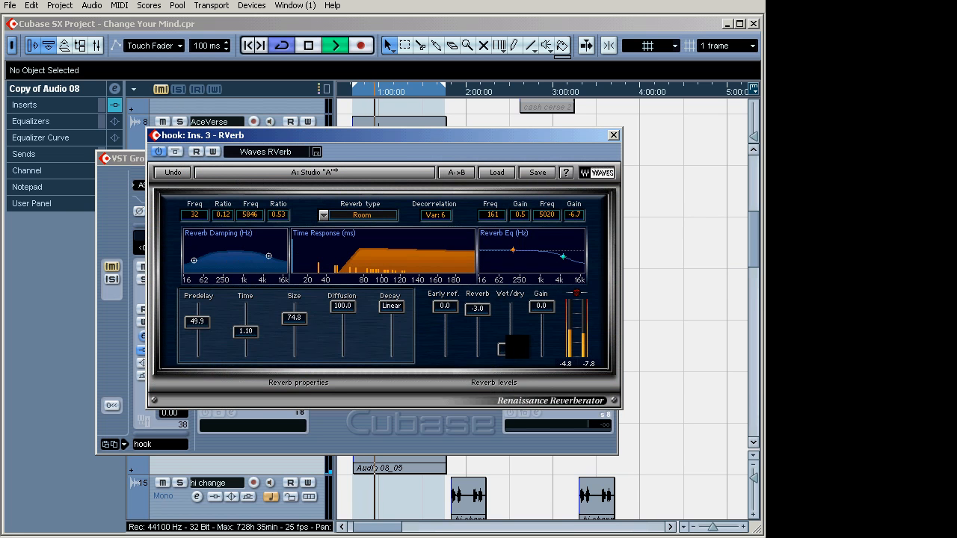
{"action": "mouse_move", "coordinate": [510, 349]}
{"action": "left_mouse_down"}
{"action": "mouse_move", "coordinate": [515, 305]}
{"action": "mouse_move", "coordinate": [510, 345]}
{"action": "left_mouse_up"}
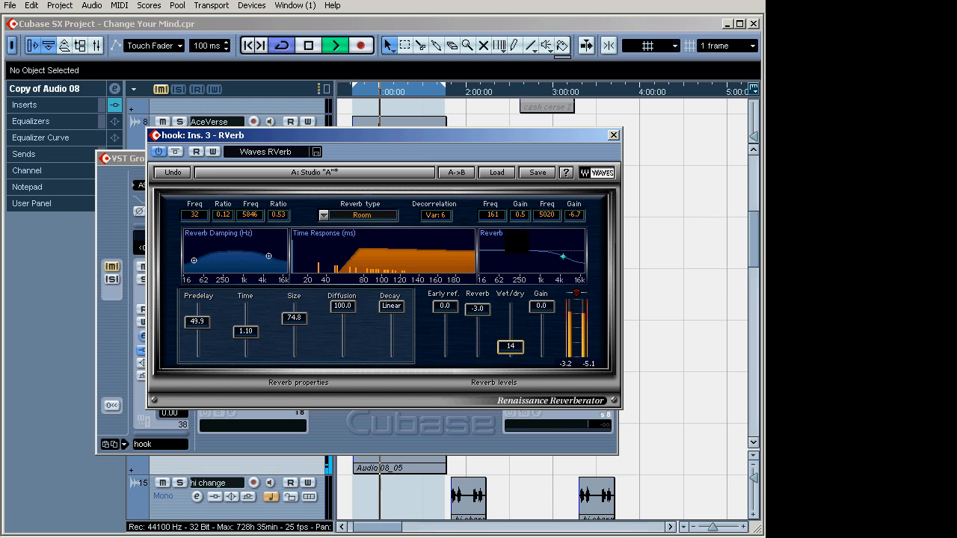
- During playback, shape the Reverb Eq with its low band at 247 Hz, -9.4 gain, and its high band at 3782 Hz, -10.4 gain
{"action": "left_click_drag", "start_coordinate": [517, 256], "coordinate": [586, 356]}
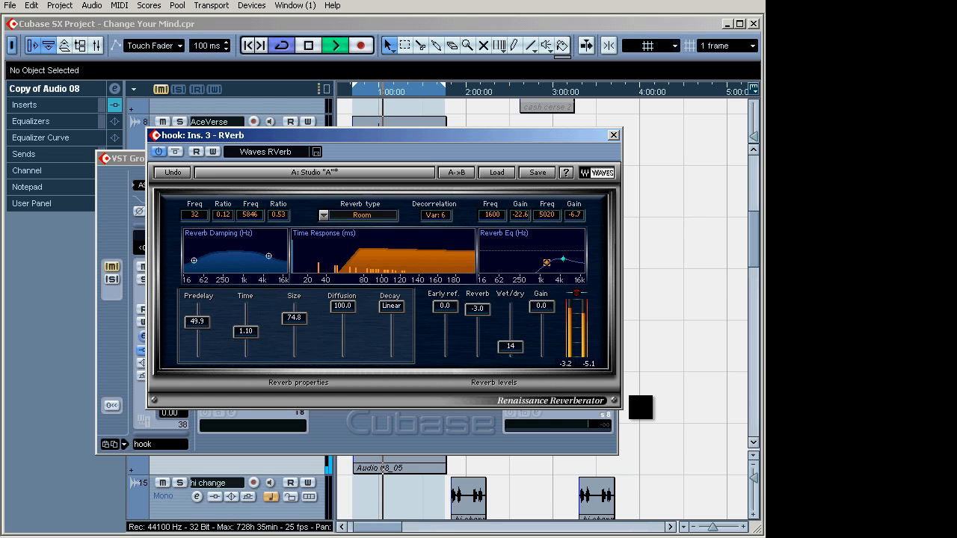
{"action": "left_click_drag", "start_coordinate": [640, 408], "coordinate": [633, 380]}
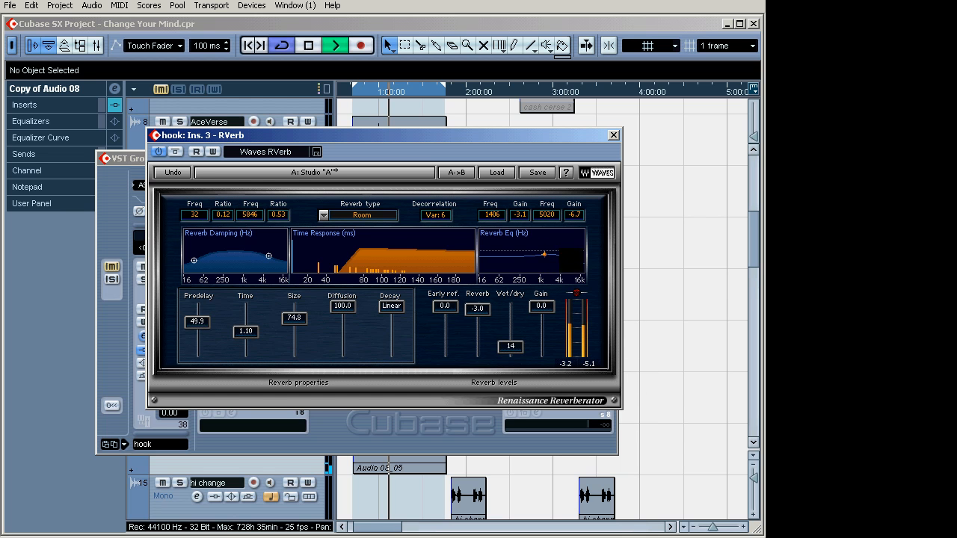
{"action": "left_click_drag", "start_coordinate": [566, 256], "coordinate": [589, 216]}
{"action": "left_click_drag", "start_coordinate": [543, 256], "coordinate": [497, 294]}
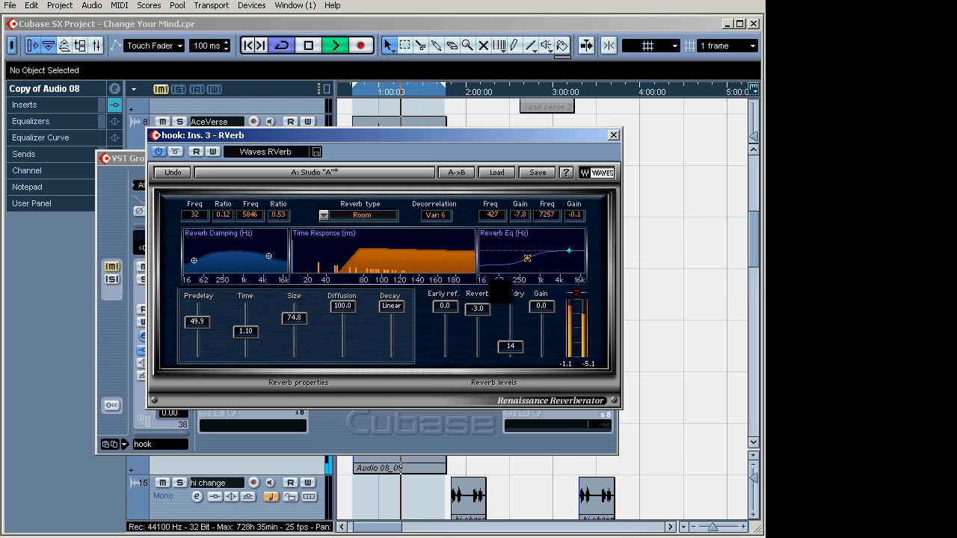
{"action": "left_click_drag", "start_coordinate": [499, 290], "coordinate": [553, 258]}
{"action": "left_click_drag", "start_coordinate": [579, 305], "coordinate": [544, 354]}
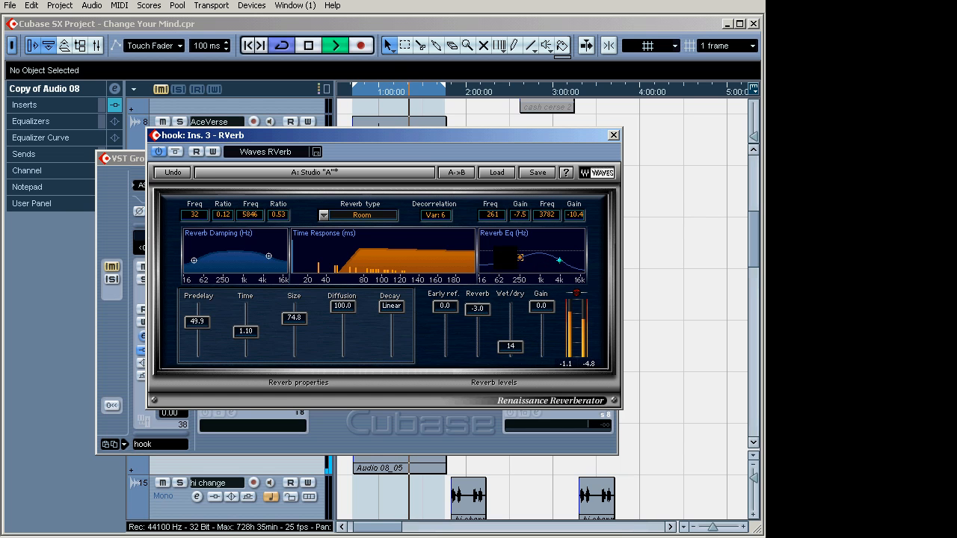
{"action": "left_click_drag", "start_coordinate": [520, 257], "coordinate": [514, 256]}
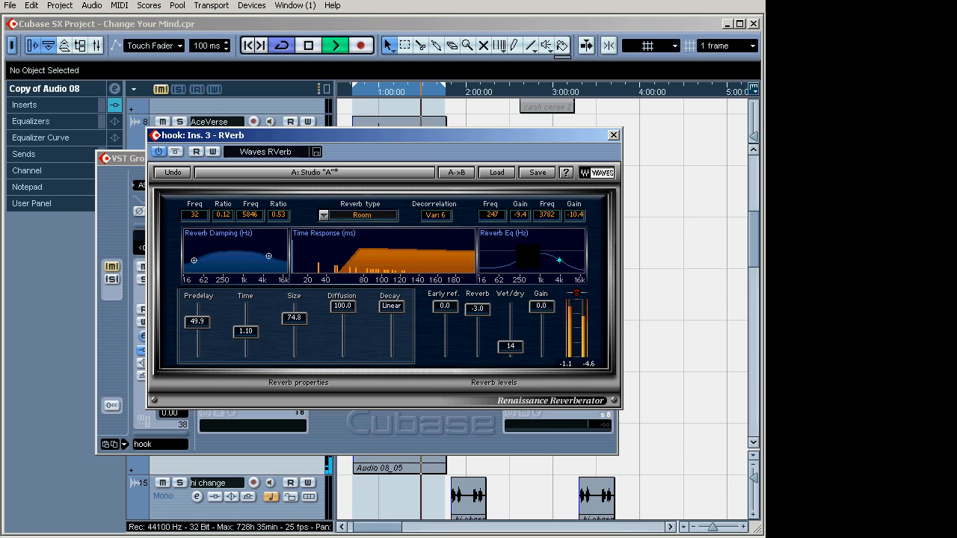
- Raise the RVerb wet/dry mix to 50 and lower the reverb level to -8.5
{"action": "left_click_drag", "start_coordinate": [514, 347], "coordinate": [531, 296]}
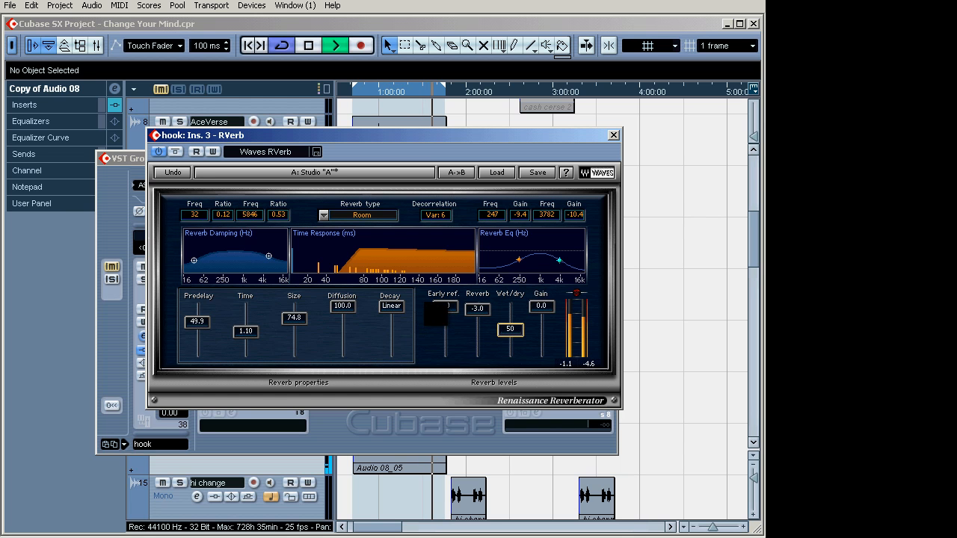
{"action": "mouse_move", "coordinate": [477, 308]}
{"action": "left_mouse_down"}
{"action": "mouse_move", "coordinate": [490, 418]}
{"action": "mouse_move", "coordinate": [493, 303]}
{"action": "mouse_move", "coordinate": [485, 293]}
{"action": "mouse_move", "coordinate": [481, 316]}
{"action": "left_mouse_up"}
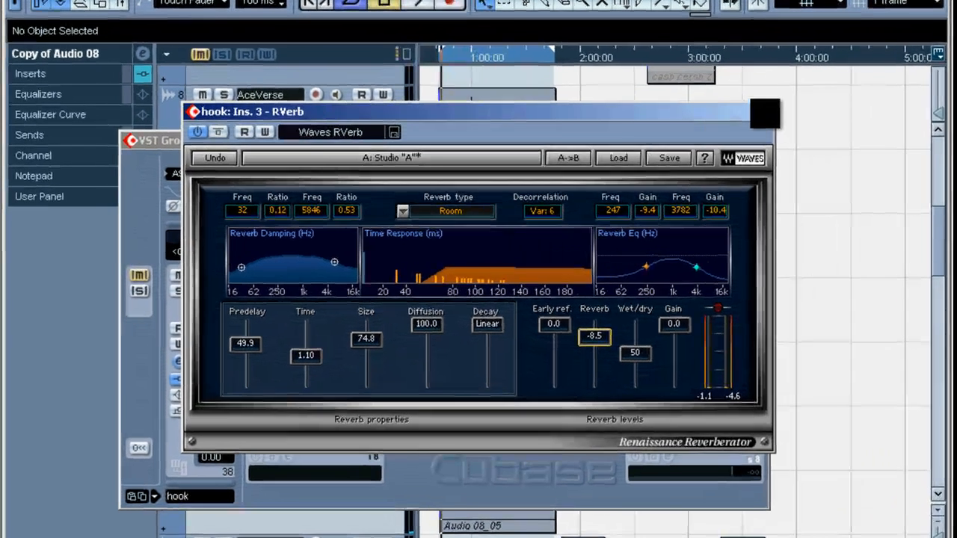
- Close the RVerb and hook channel settings windows and look over the arranged vocal tracks
{"action": "left_click", "coordinate": [613, 135]}
{"action": "left_click", "coordinate": [761, 140]}
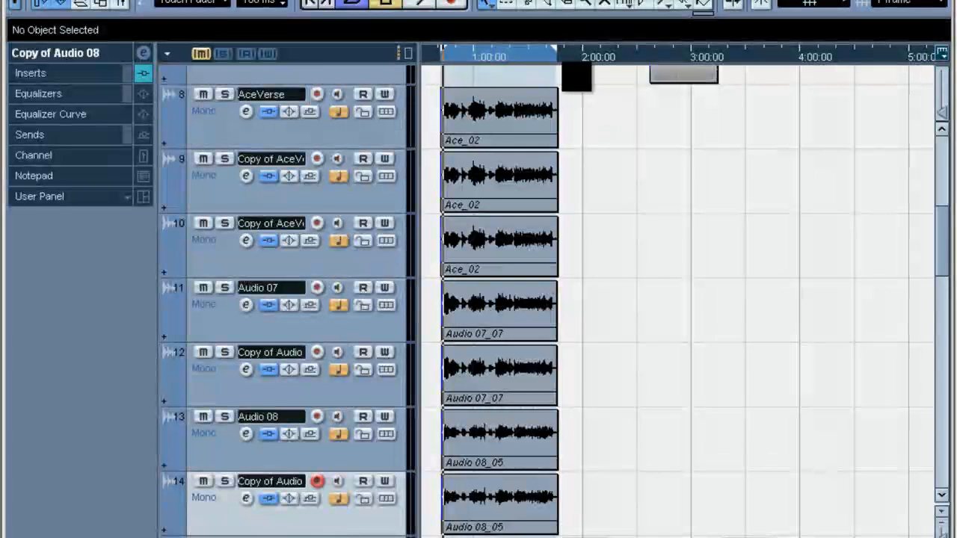
{"action": "scroll", "coordinate": [607, 280], "scroll_direction": "down", "scroll_amount": 5}
{"action": "mouse_move", "coordinate": [556, 56]}
{"action": "left_mouse_down"}
{"action": "mouse_move", "coordinate": [536, 54]}
{"action": "mouse_move", "coordinate": [555, 57]}
{"action": "left_mouse_up"}
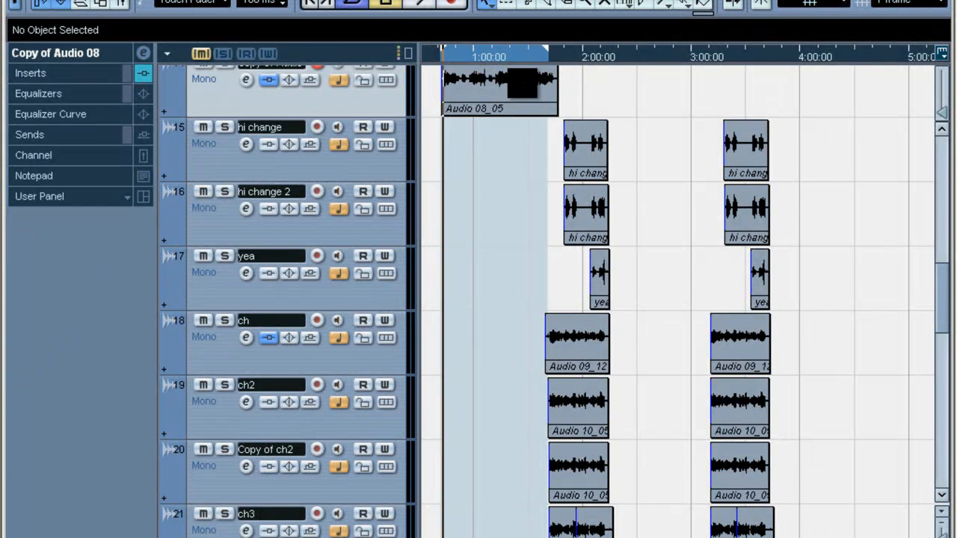
{"action": "scroll", "coordinate": [464, 211], "scroll_direction": "up", "scroll_amount": 6}
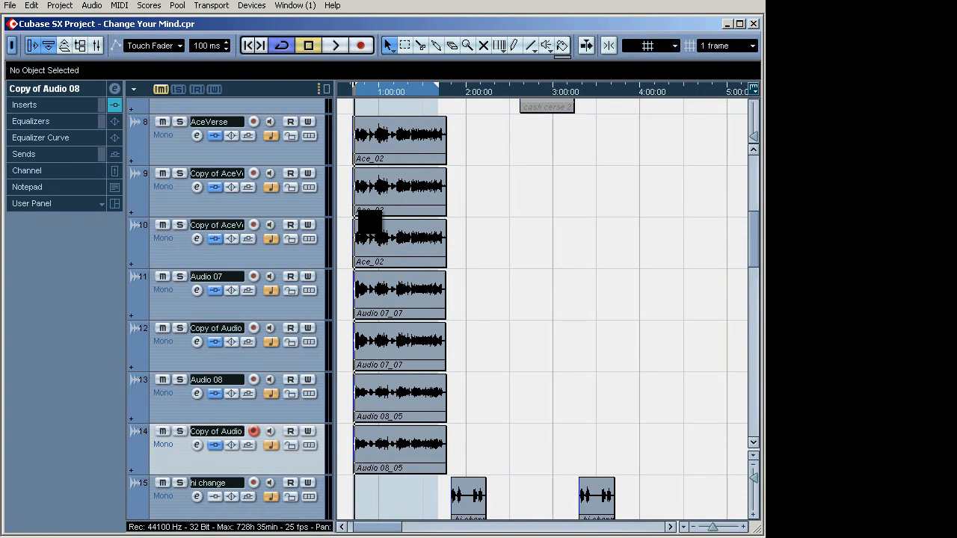
- Find the hook group channel in the mixer, open its channel settings and reopen its RVerb insert
{"action": "key", "text": "F3"}
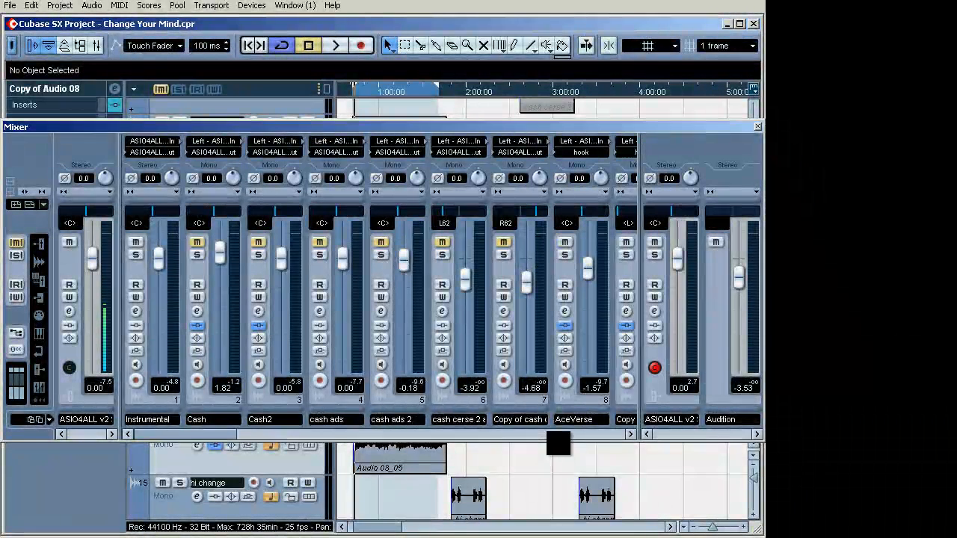
{"action": "left_click", "coordinate": [547, 433]}
{"action": "left_click", "coordinate": [548, 432]}
{"action": "left_click", "coordinate": [551, 432]}
{"action": "left_click", "coordinate": [568, 433]}
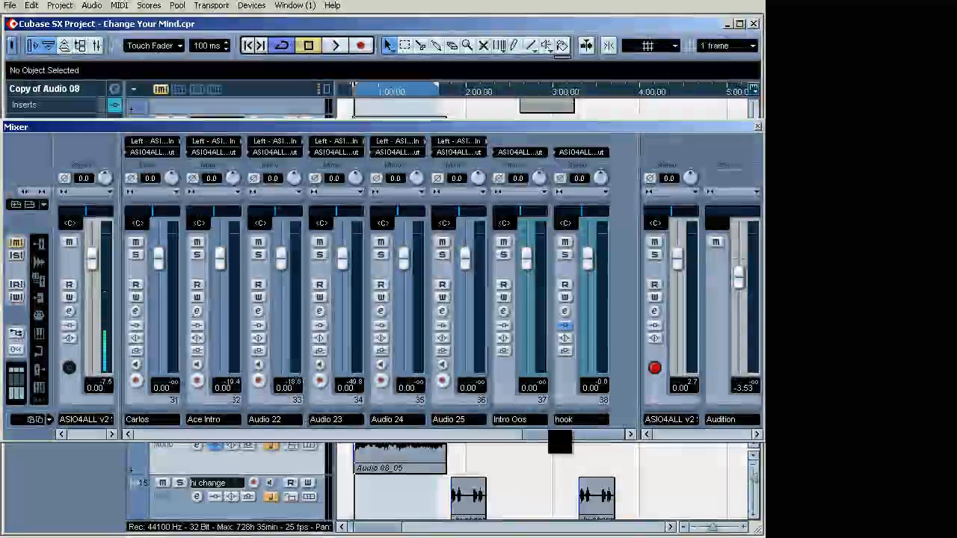
{"action": "left_click", "coordinate": [565, 312]}
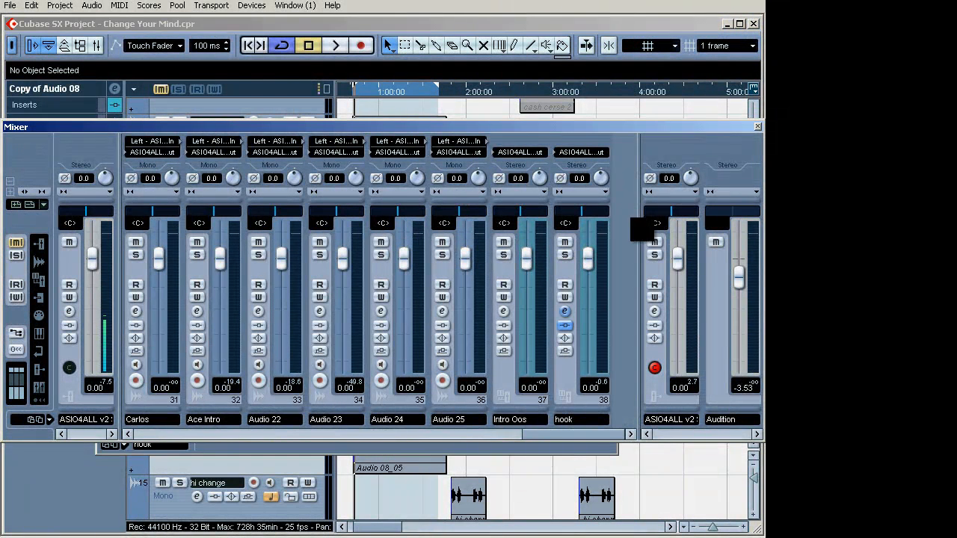
{"action": "left_click", "coordinate": [753, 125]}
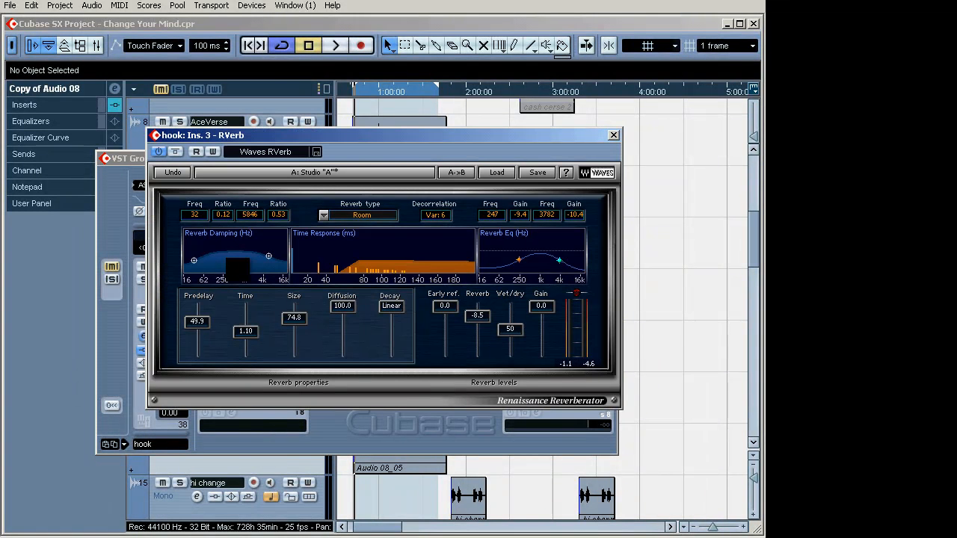
{"action": "left_click", "coordinate": [231, 267]}
- Load the Hedges Sweet Vocal Plate preset into RVerb and set its wet/dry mix to 26
{"action": "left_click_drag", "start_coordinate": [512, 335], "coordinate": [465, 495]}
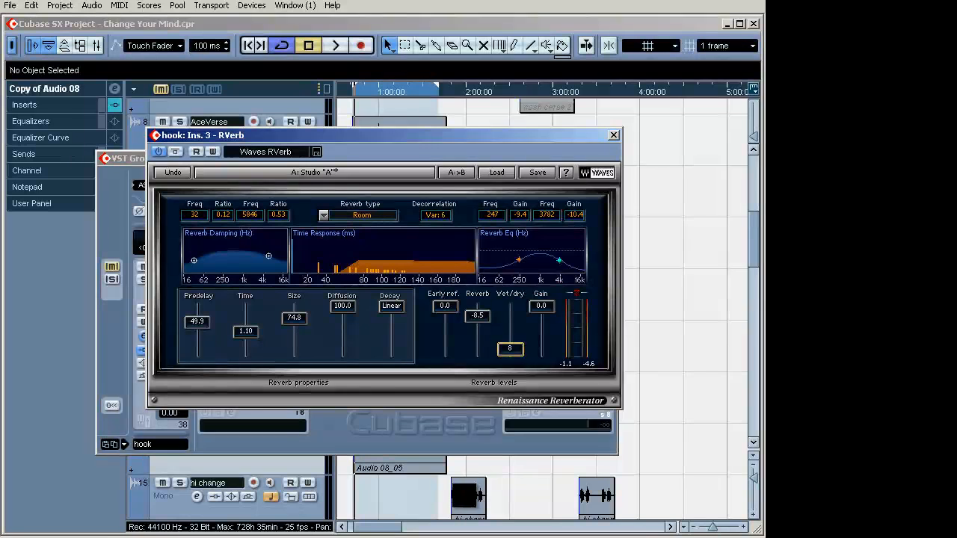
{"action": "left_click", "coordinate": [497, 172]}
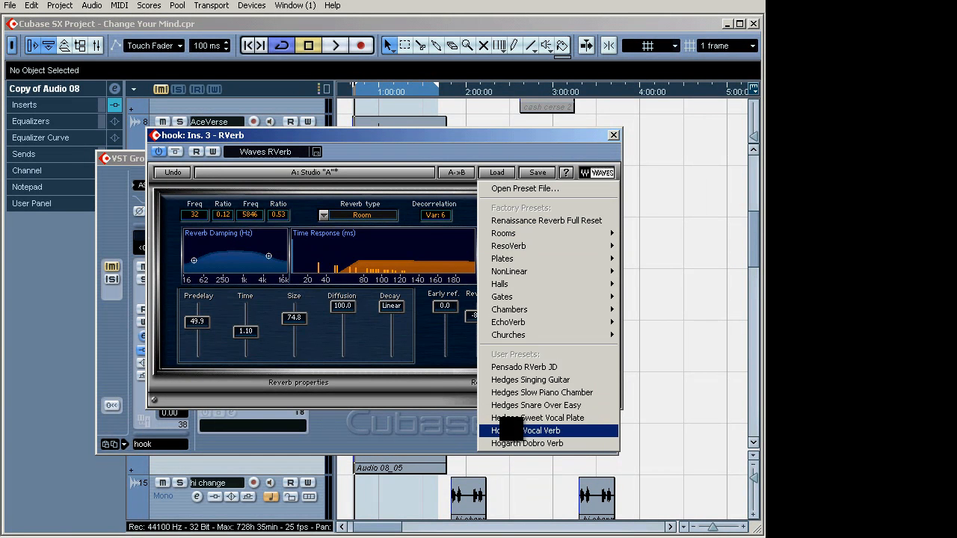
{"action": "left_click", "coordinate": [514, 418]}
{"action": "left_click_drag", "start_coordinate": [523, 299], "coordinate": [509, 438]}
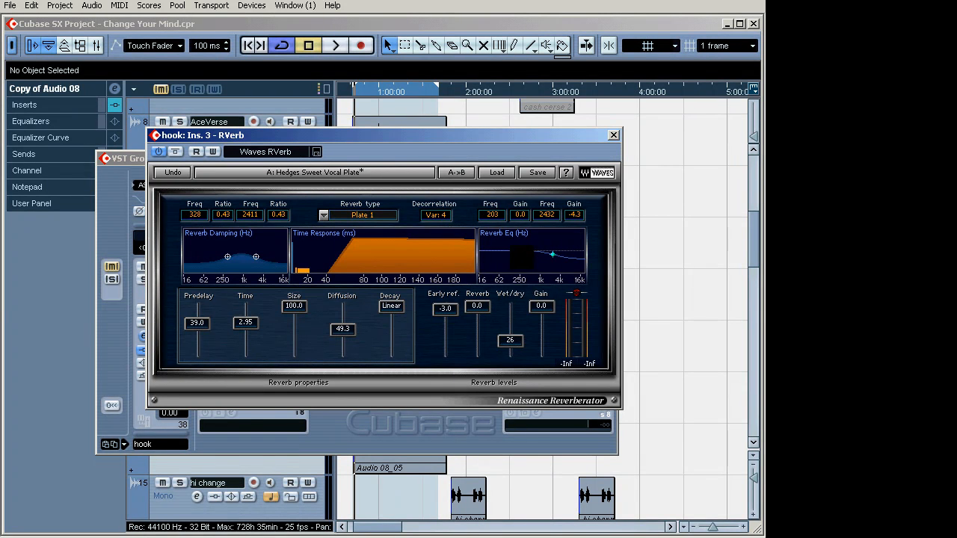
- Set the Reverb Eq low band to 175 Hz, -9.8 gain, reduce the wet/dry mix, audition the verse and close the hook windows
{"action": "left_click_drag", "start_coordinate": [515, 251], "coordinate": [505, 390]}
{"action": "key", "text": "space"}
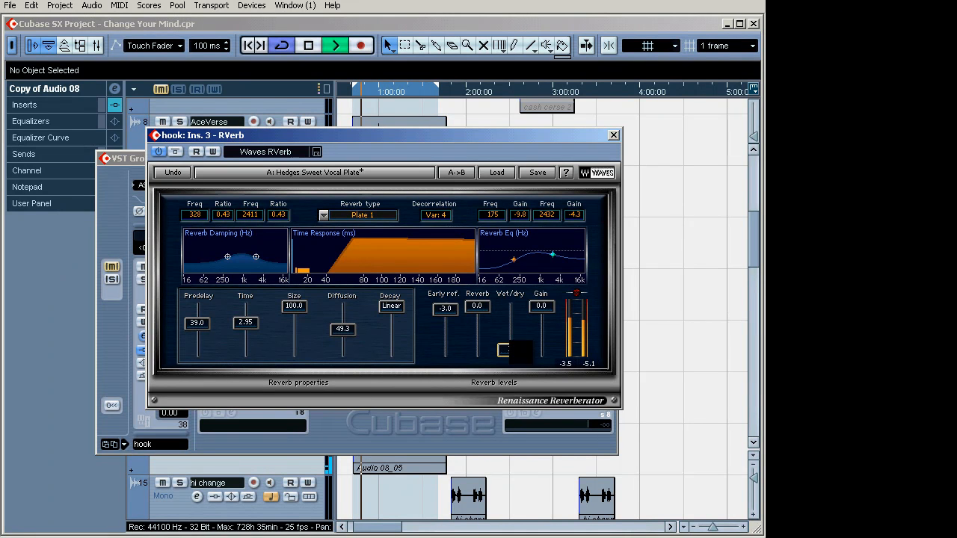
{"action": "left_click", "coordinate": [618, 137]}
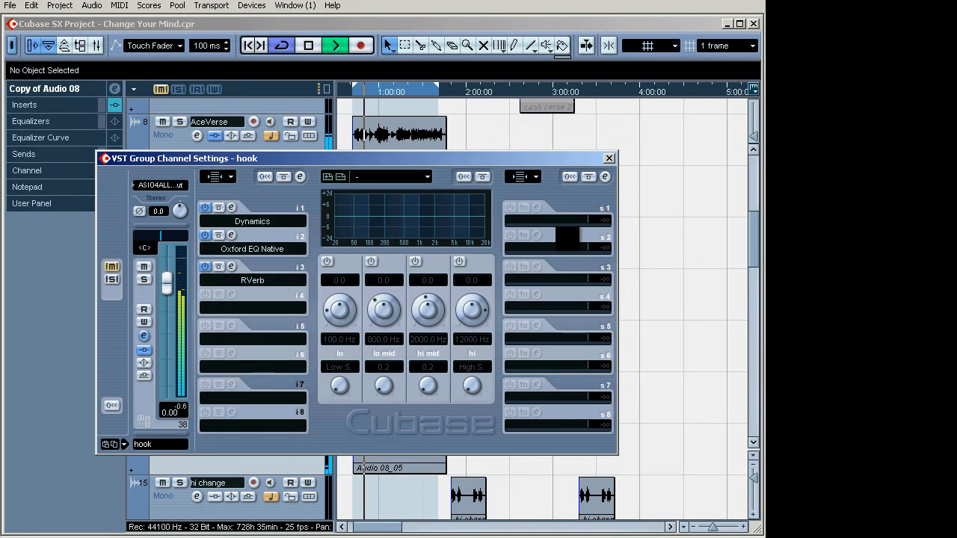
{"action": "left_click", "coordinate": [613, 162]}
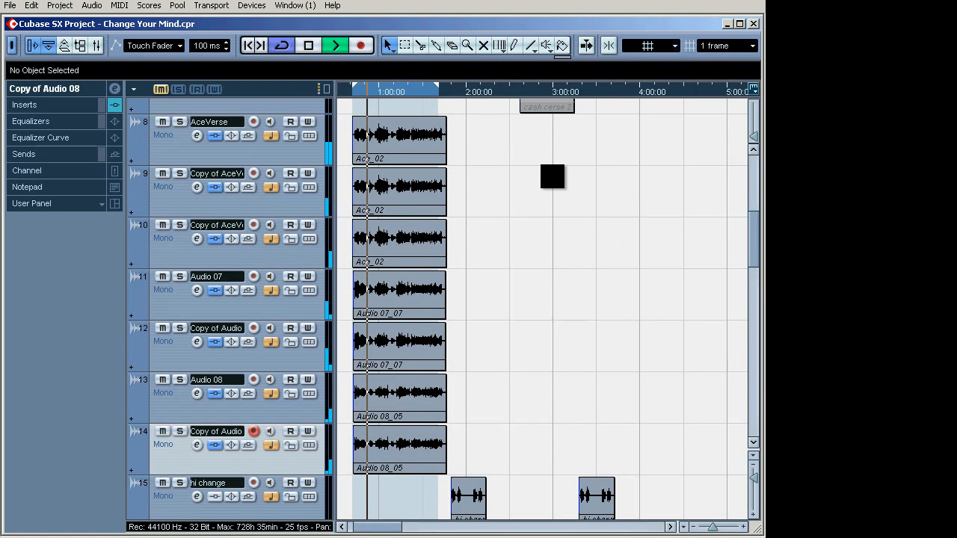
{"action": "key", "text": "space"}
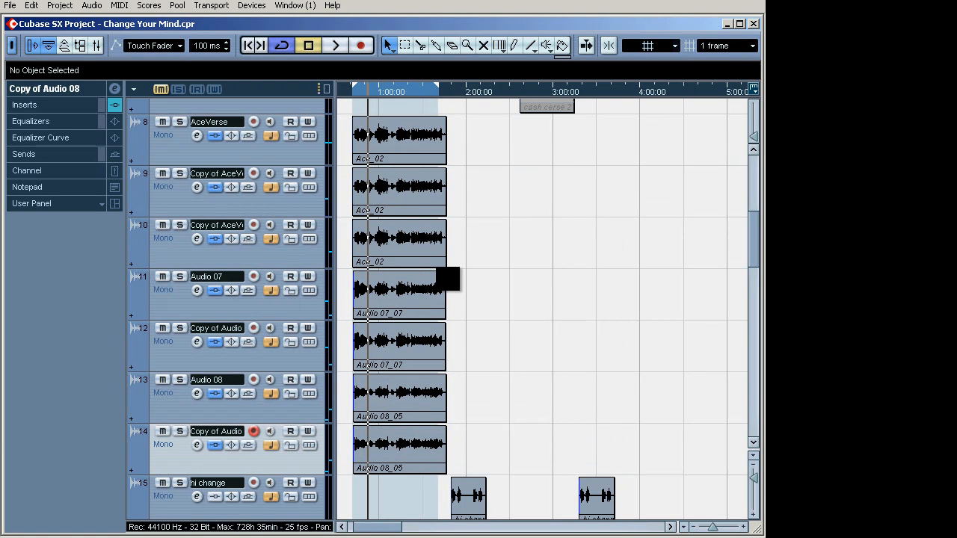
- Bring the hook group's channel settings back up from the mixer
{"action": "key", "text": "F3"}
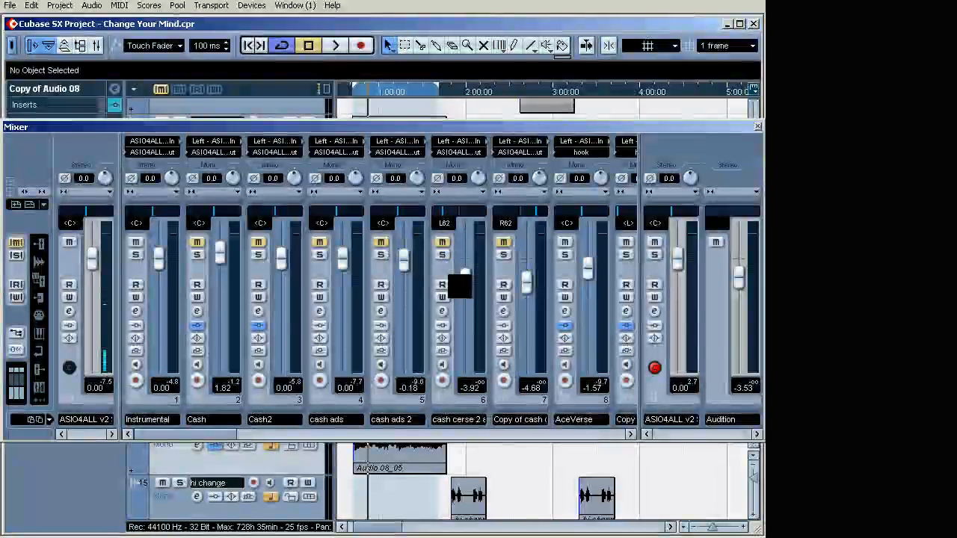
{"action": "left_click", "coordinate": [553, 434]}
{"action": "left_click", "coordinate": [554, 433]}
{"action": "left_click", "coordinate": [570, 434]}
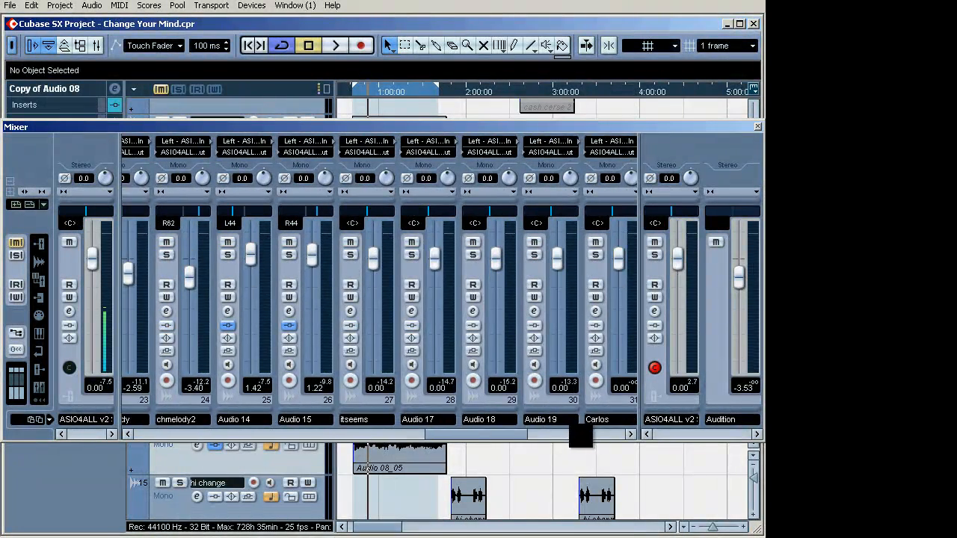
{"action": "left_click", "coordinate": [591, 433]}
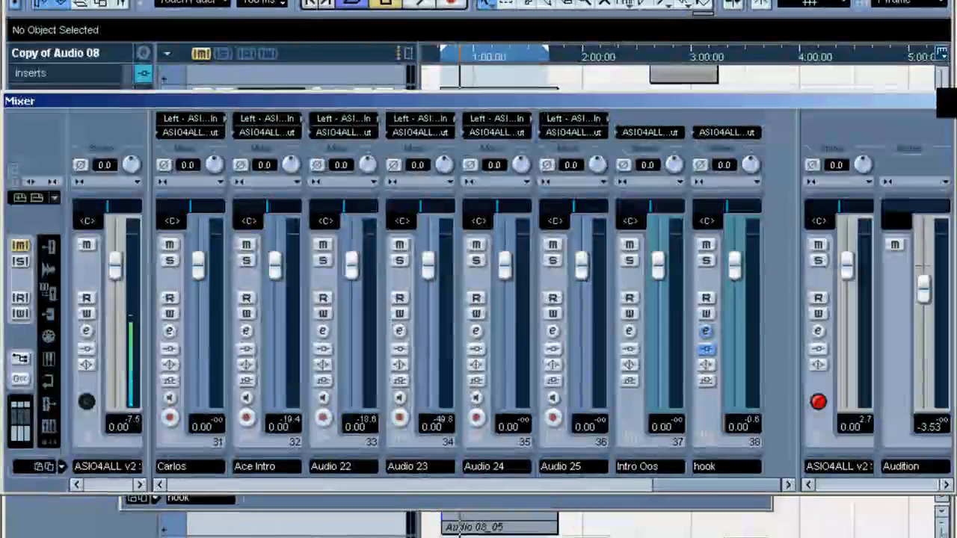
{"action": "left_click", "coordinate": [652, 322]}
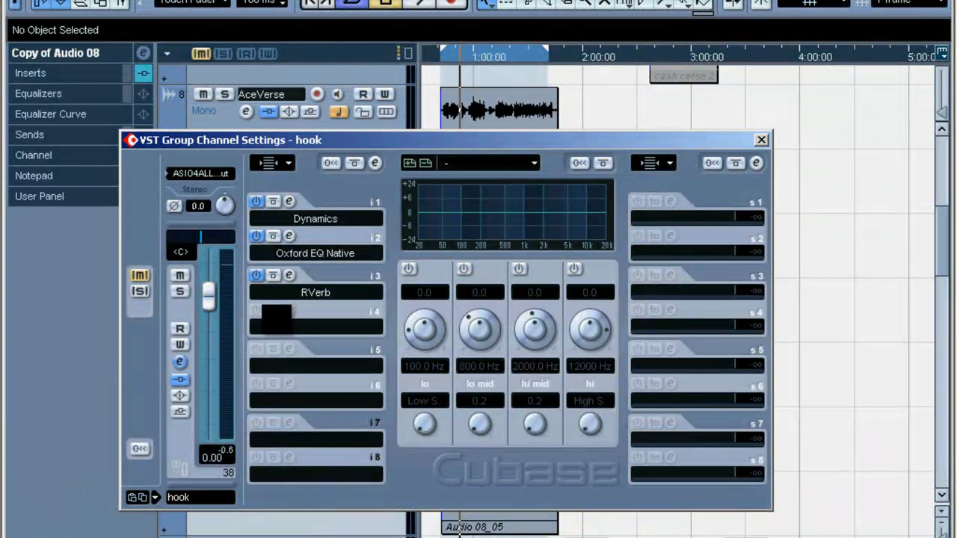
- Load the Waves SuperTap 2-Taps Mod delay into insert slot 4 of the hook group
{"action": "left_click", "coordinate": [289, 331]}
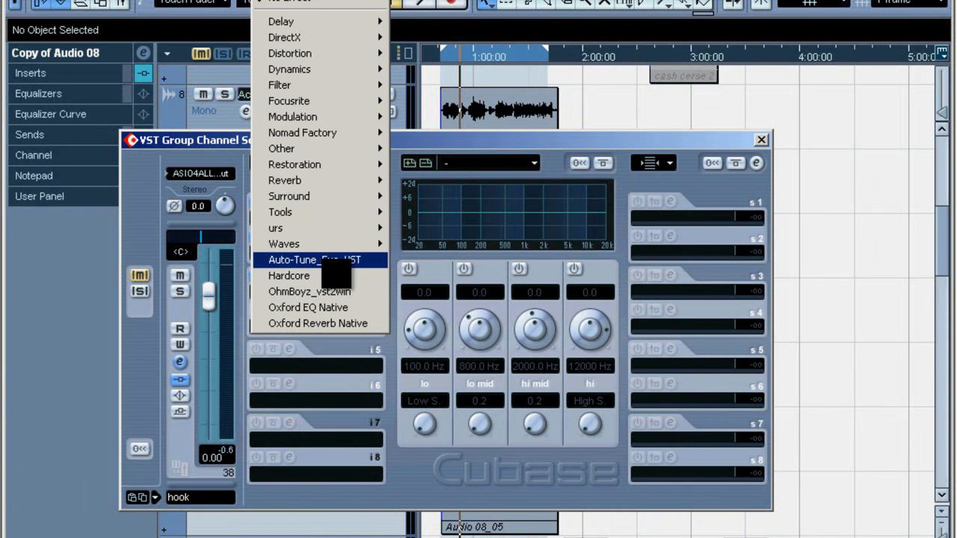
{"action": "mouse_move", "coordinate": [371, 246]}
{"action": "mouse_move", "coordinate": [434, 275]}
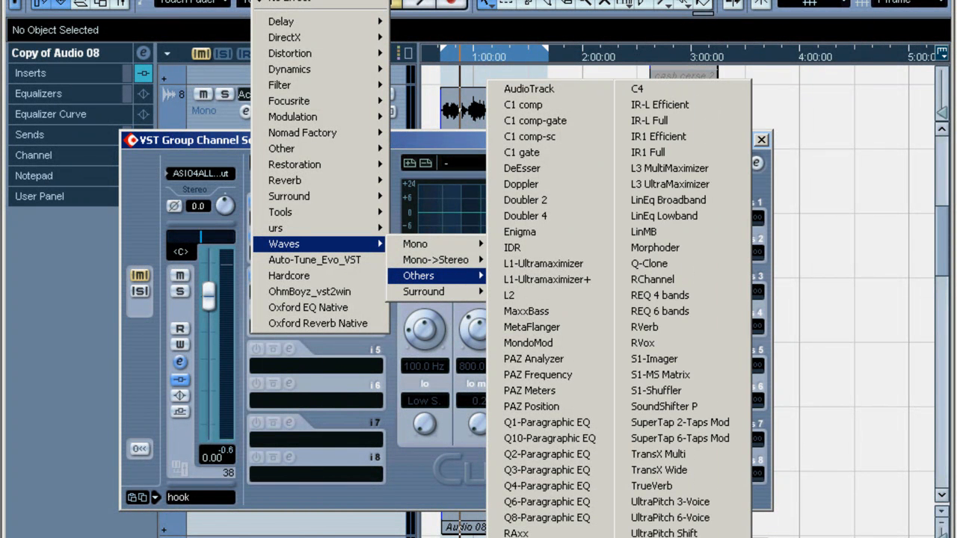
{"action": "left_click", "coordinate": [677, 423]}
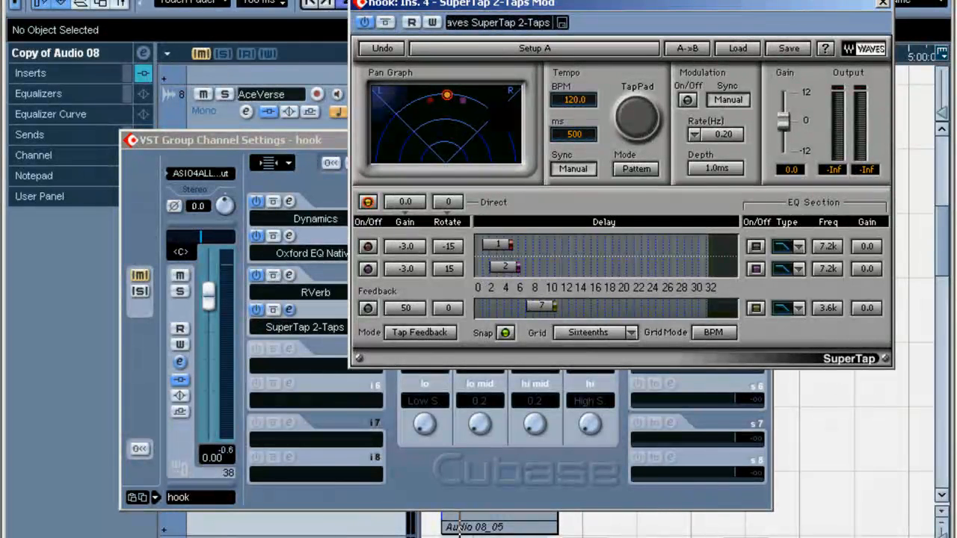
- Tap in a delay pattern on SuperTap's TapPad and try switching both delay taps on and off
{"action": "left_click", "coordinate": [643, 120]}
{"action": "left_click", "coordinate": [644, 119]}
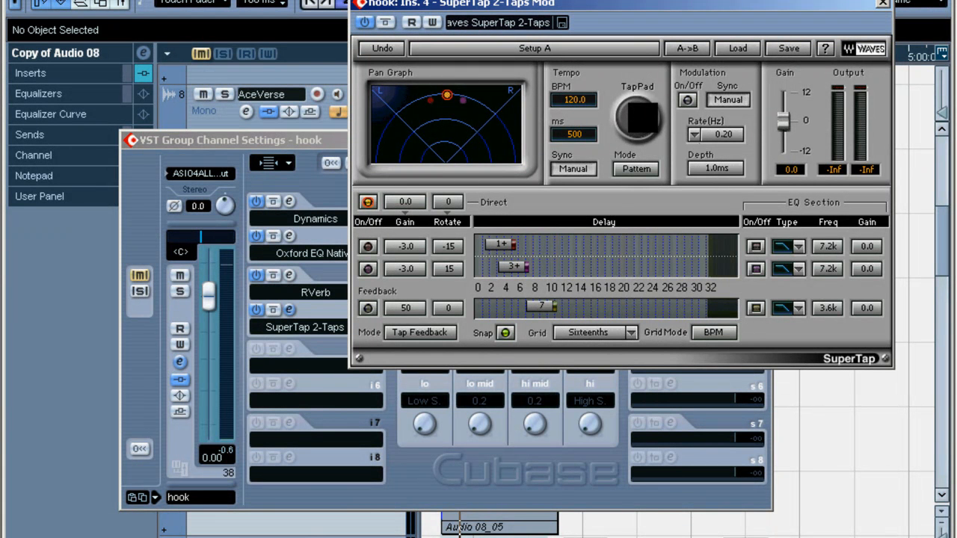
{"action": "left_click", "coordinate": [640, 114]}
{"action": "left_click", "coordinate": [368, 247]}
{"action": "left_click", "coordinate": [368, 269]}
{"action": "left_click", "coordinate": [368, 246]}
{"action": "left_click", "coordinate": [367, 269]}
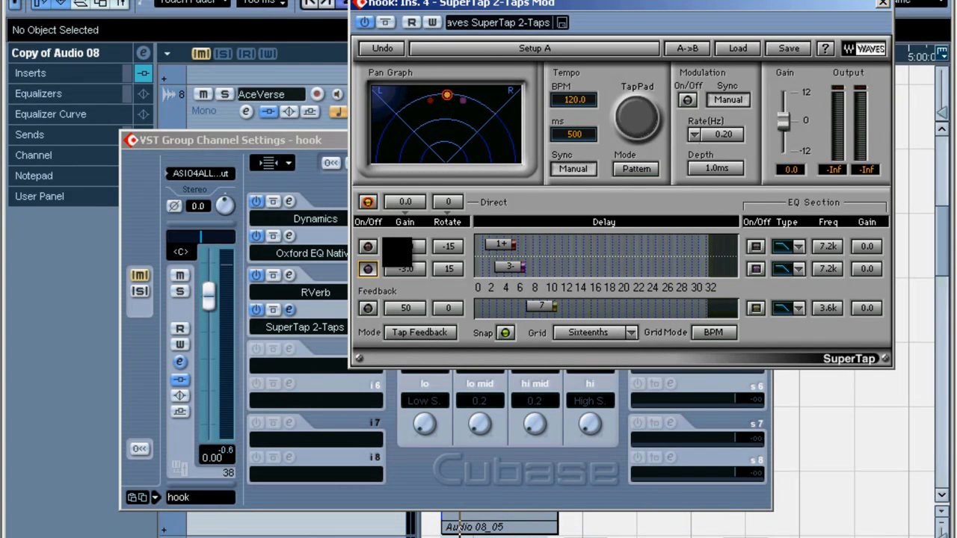
- With the verse playing, set the first delay tap's gain to -19.1 and the second's to -15.5
{"action": "key", "text": "space"}
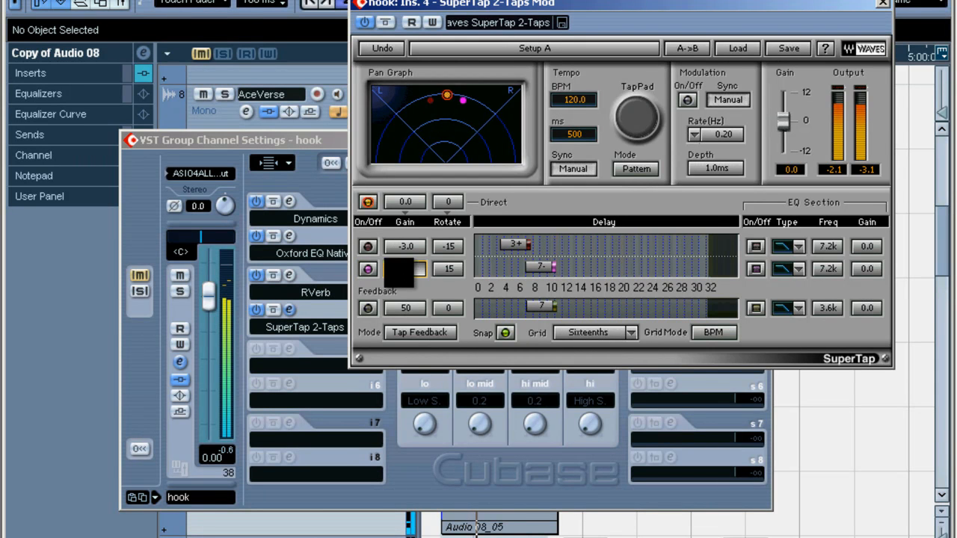
{"action": "left_click_drag", "start_coordinate": [398, 270], "coordinate": [399, 355]}
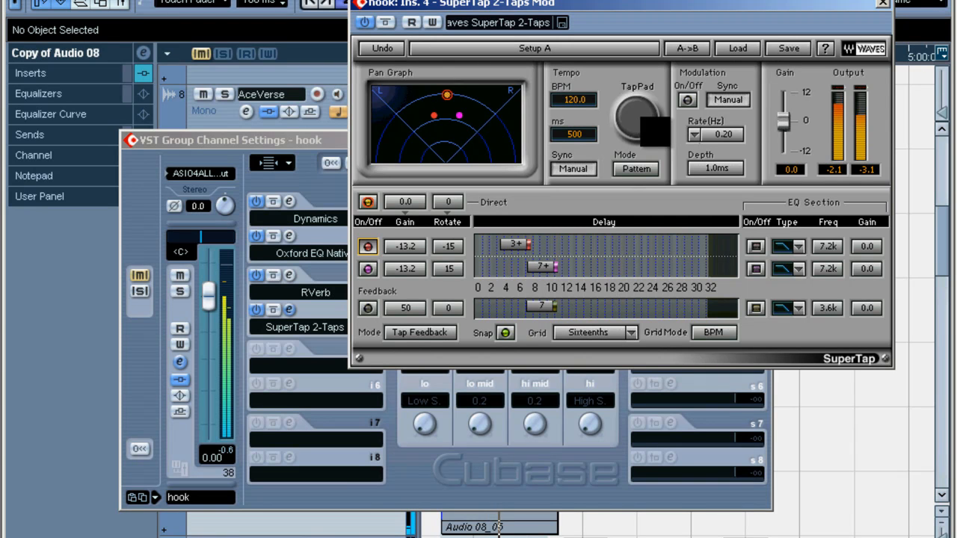
{"action": "left_click_drag", "start_coordinate": [404, 254], "coordinate": [405, 329]}
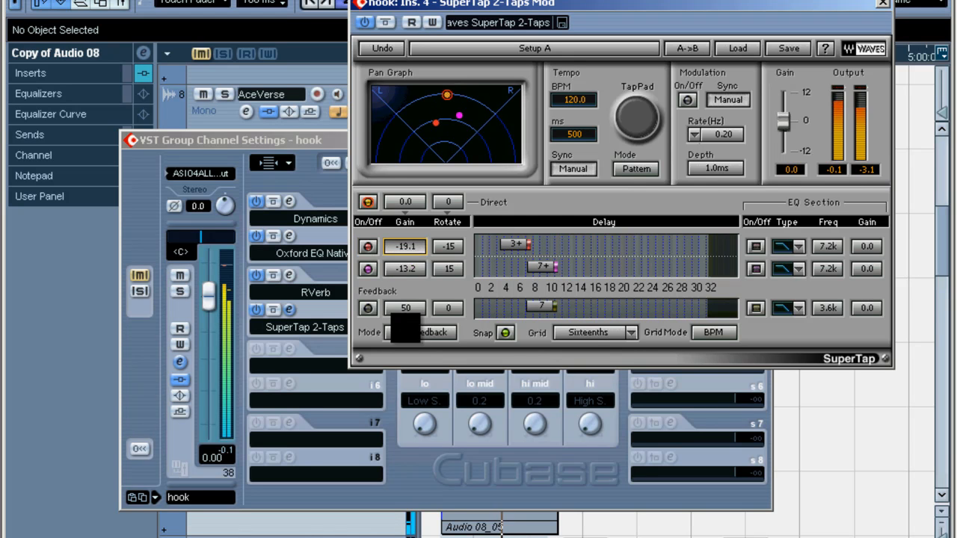
{"action": "left_click_drag", "start_coordinate": [405, 270], "coordinate": [414, 362]}
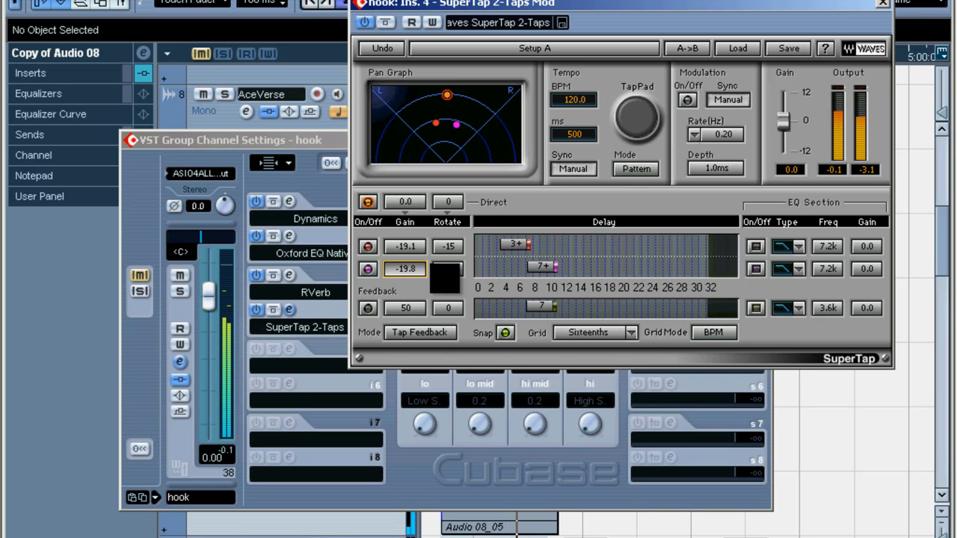
{"action": "left_click_drag", "start_coordinate": [407, 272], "coordinate": [409, 206]}
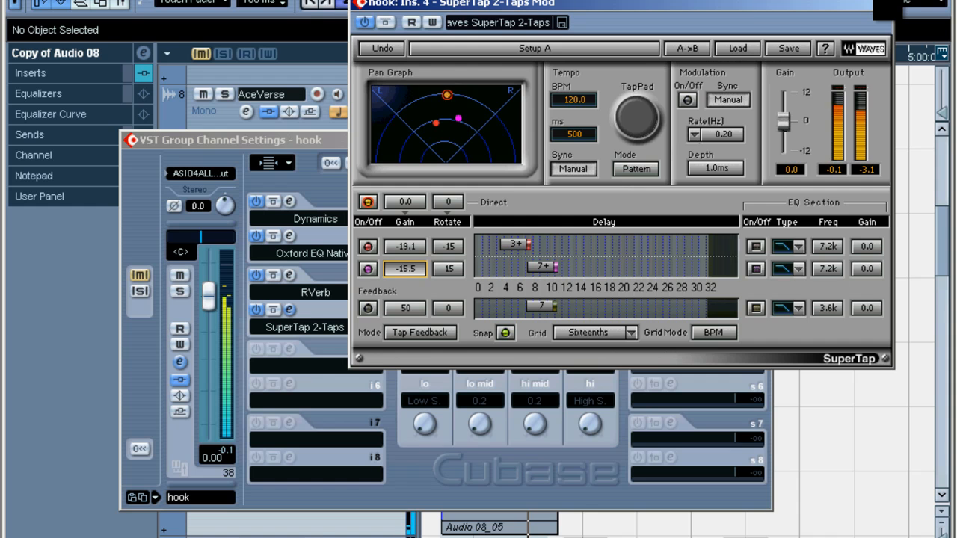
{"action": "left_click", "coordinate": [890, 5]}
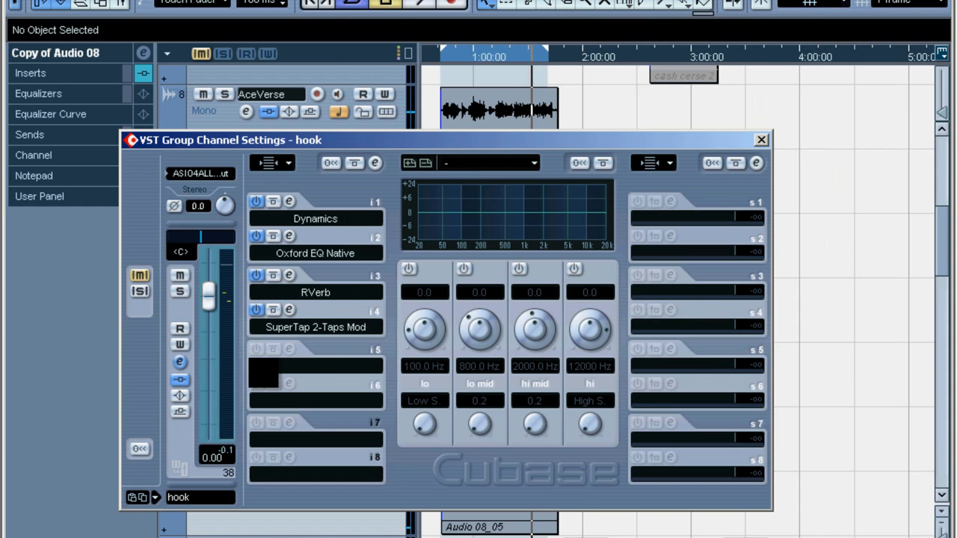
- Reopen SuperTap and lower the second delay tap's gain to -18.6
{"action": "left_click", "coordinate": [290, 311]}
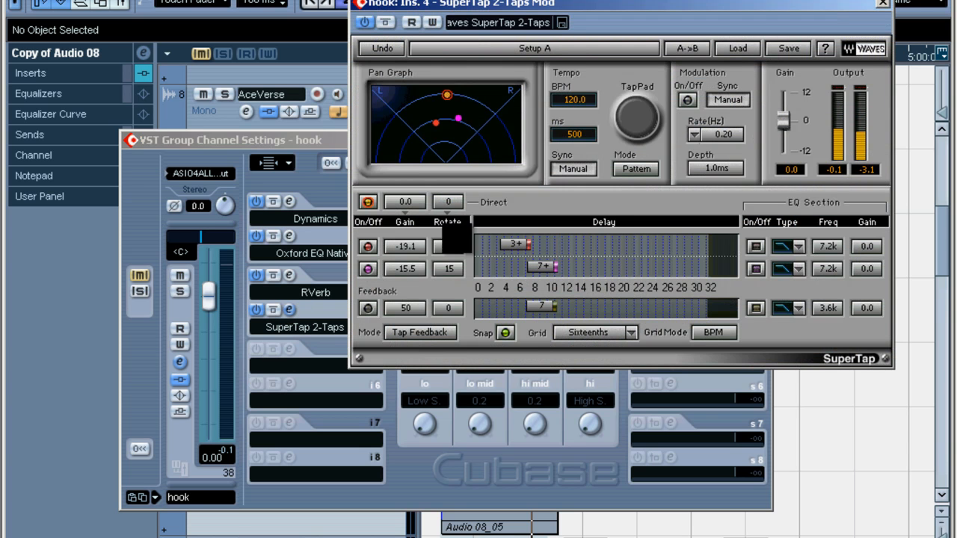
{"action": "left_click_drag", "start_coordinate": [410, 263], "coordinate": [400, 328]}
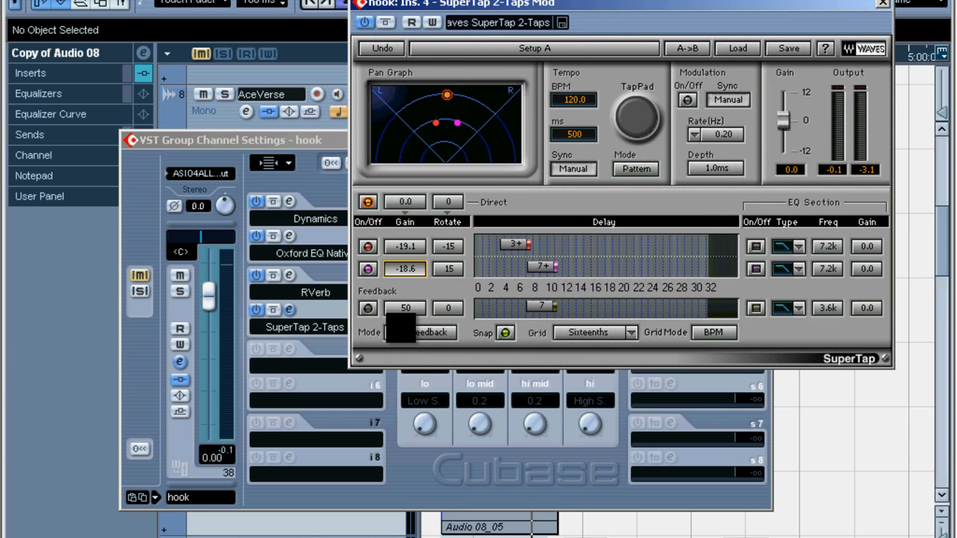
{"action": "left_click", "coordinate": [884, 4]}
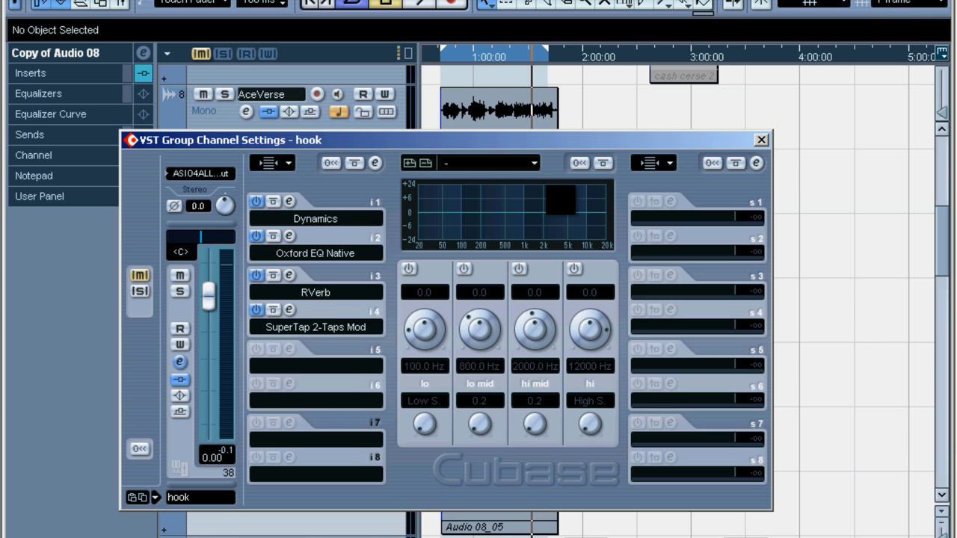
- Load the URS A10 Series EQ Native into insert slot 5 of the hook group
{"action": "left_click", "coordinate": [280, 366]}
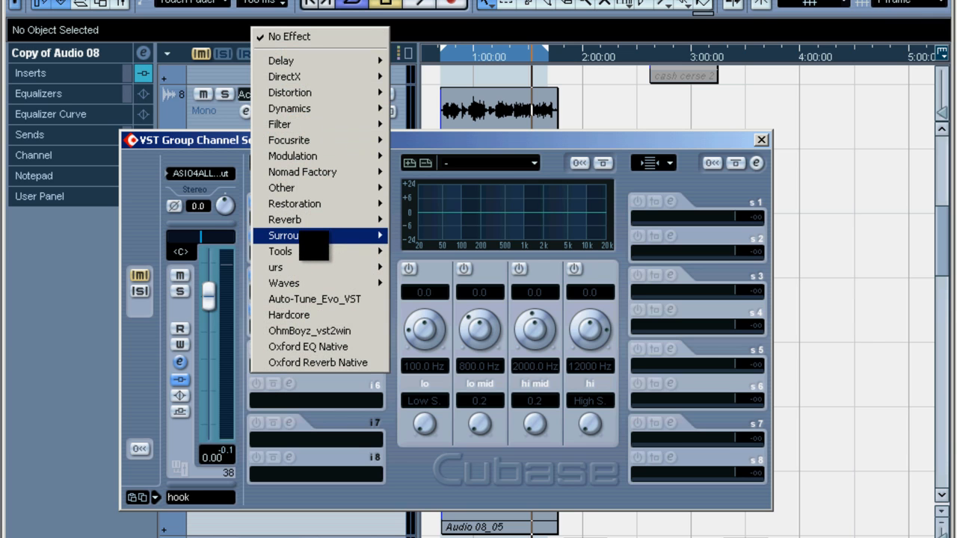
{"action": "mouse_move", "coordinate": [333, 269]}
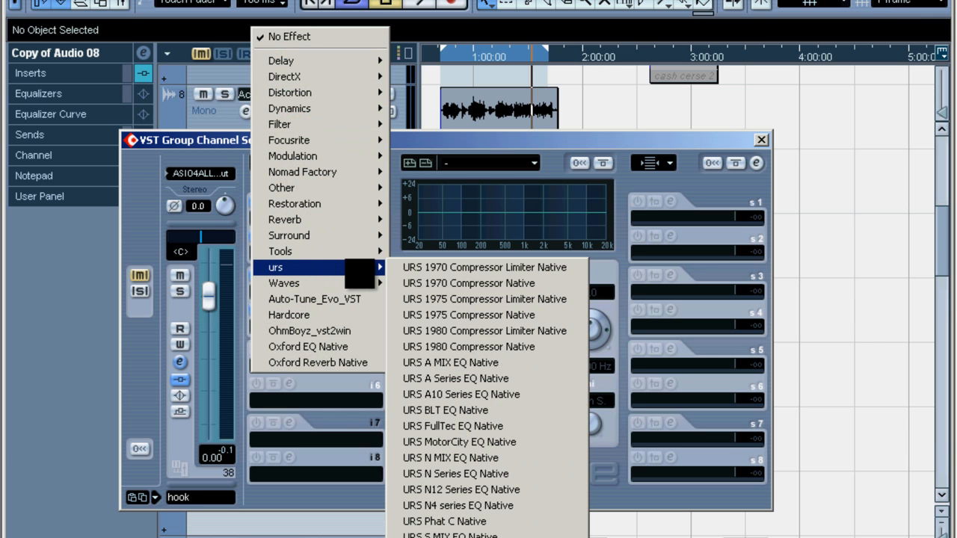
{"action": "left_click", "coordinate": [426, 393]}
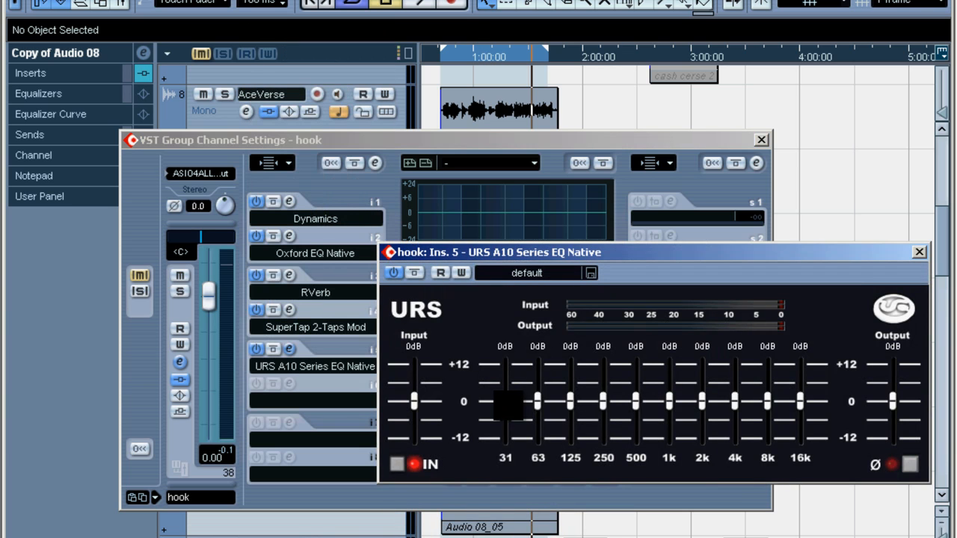
- Cut the 31 Hz and 63 Hz bands of the hook group's URS A10 EQ to -12.0 dB
{"action": "left_click_drag", "start_coordinate": [508, 403], "coordinate": [517, 478]}
{"action": "left_click_drag", "start_coordinate": [538, 428], "coordinate": [538, 438]}
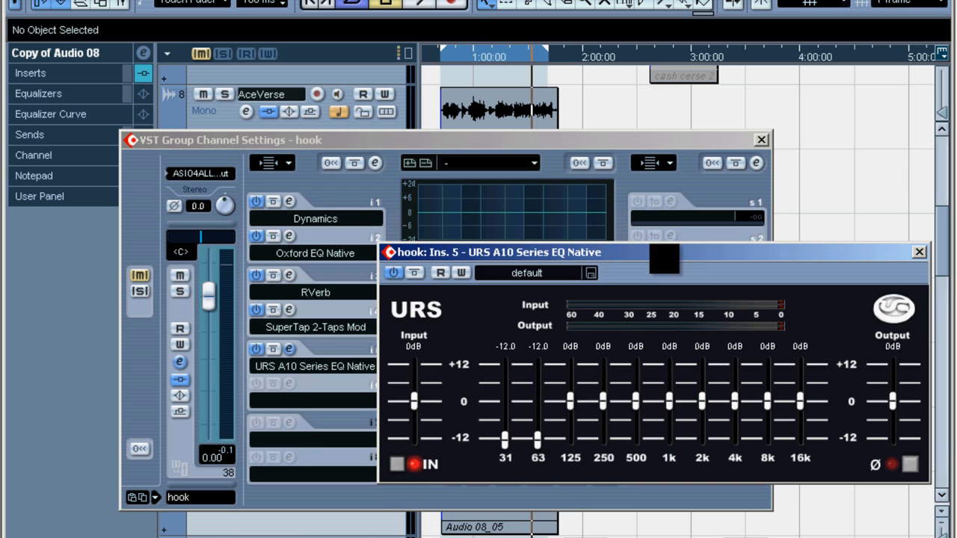
{"action": "left_click_drag", "start_coordinate": [664, 254], "coordinate": [437, 192]}
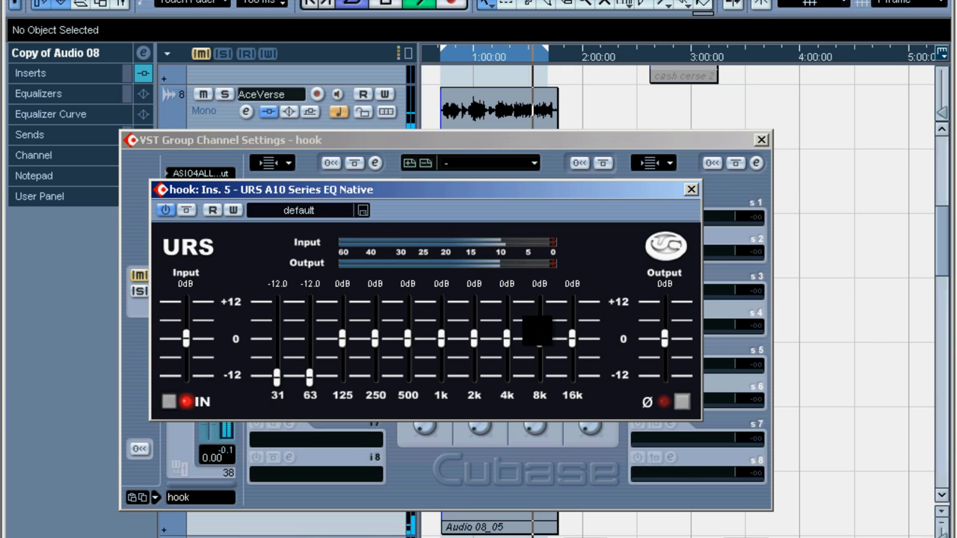
- With the verse playing, set the EQ bands to +2.5 at 1k, +0.4 at 2k, -2.5 at 4k, -0.4 at 8k and -2.2 at 16k
{"action": "left_click_drag", "start_coordinate": [508, 332], "coordinate": [447, 332]}
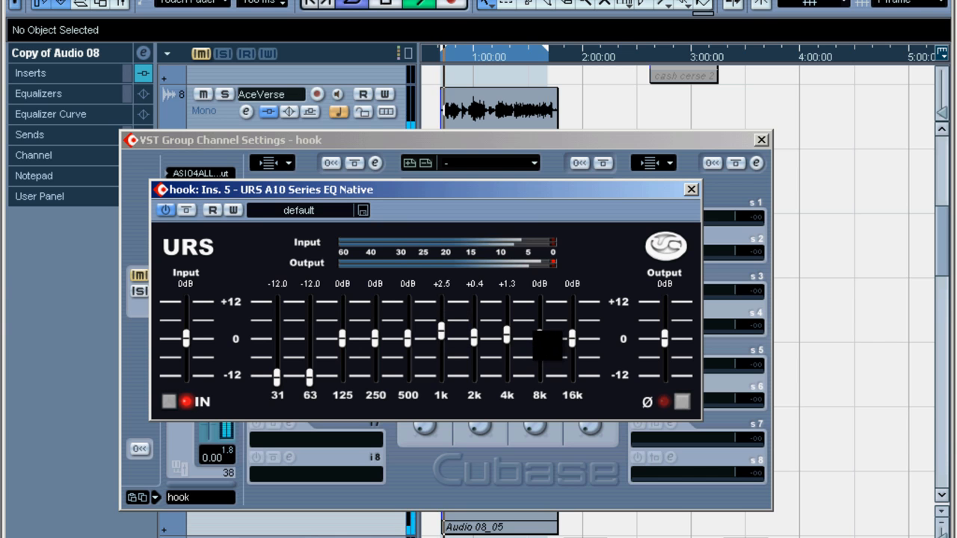
{"action": "left_click_drag", "start_coordinate": [546, 344], "coordinate": [572, 371]}
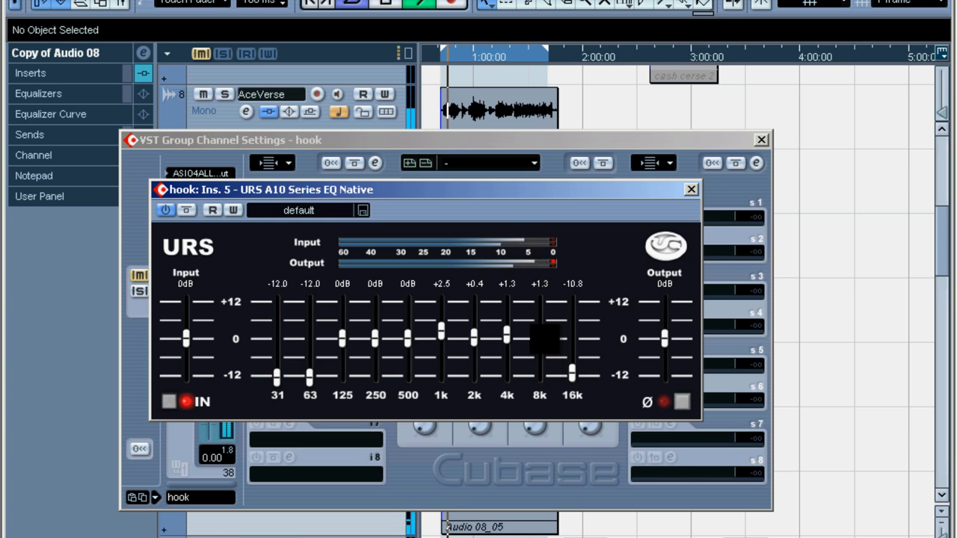
{"action": "mouse_move", "coordinate": [544, 337]}
{"action": "left_mouse_down"}
{"action": "mouse_move", "coordinate": [544, 352]}
{"action": "mouse_move", "coordinate": [549, 341]}
{"action": "left_mouse_up"}
{"action": "left_click_drag", "start_coordinate": [572, 372], "coordinate": [574, 350]}
{"action": "left_click_drag", "start_coordinate": [508, 336], "coordinate": [514, 350]}
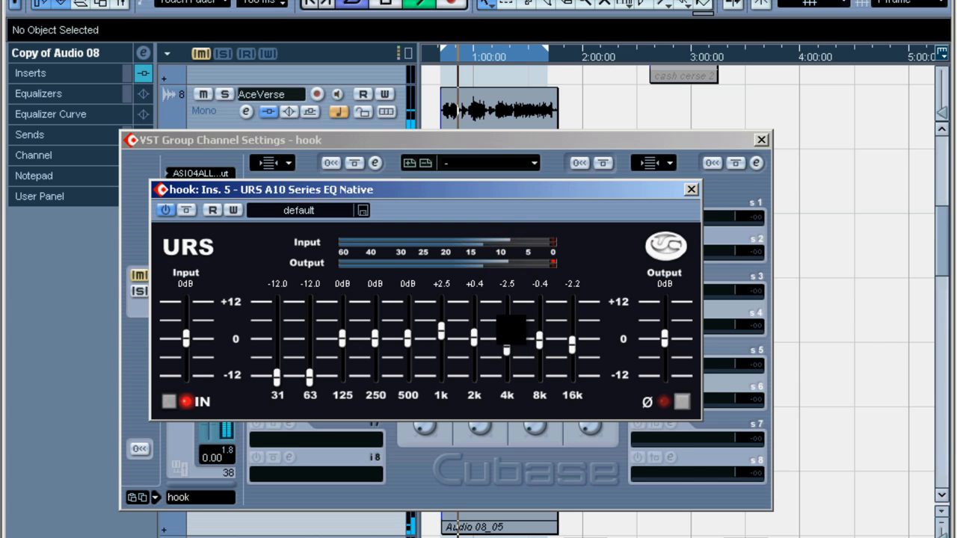
- Raise the Instrumental channel's fader to 2.01 in the mixer and close the mixer
{"action": "key", "text": "F3"}
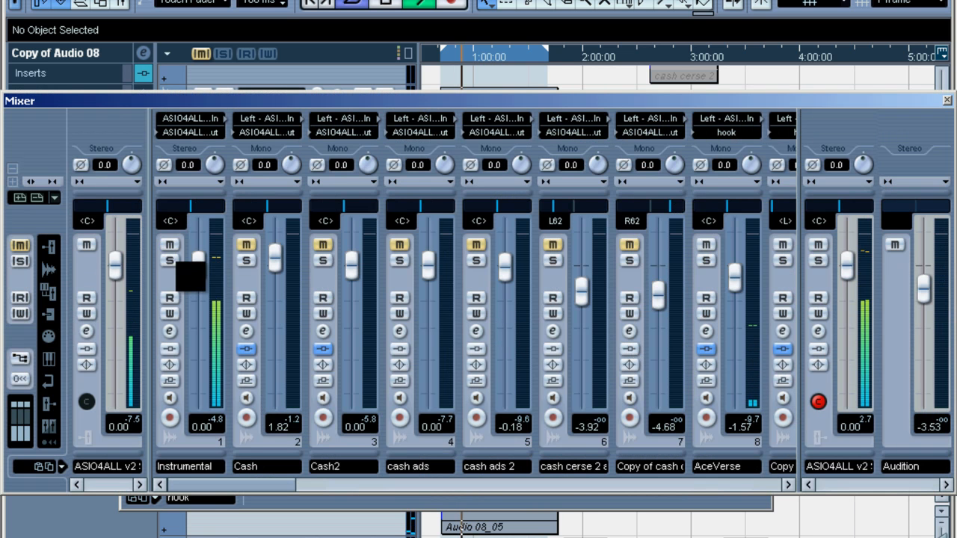
{"action": "left_click_drag", "start_coordinate": [192, 274], "coordinate": [202, 265]}
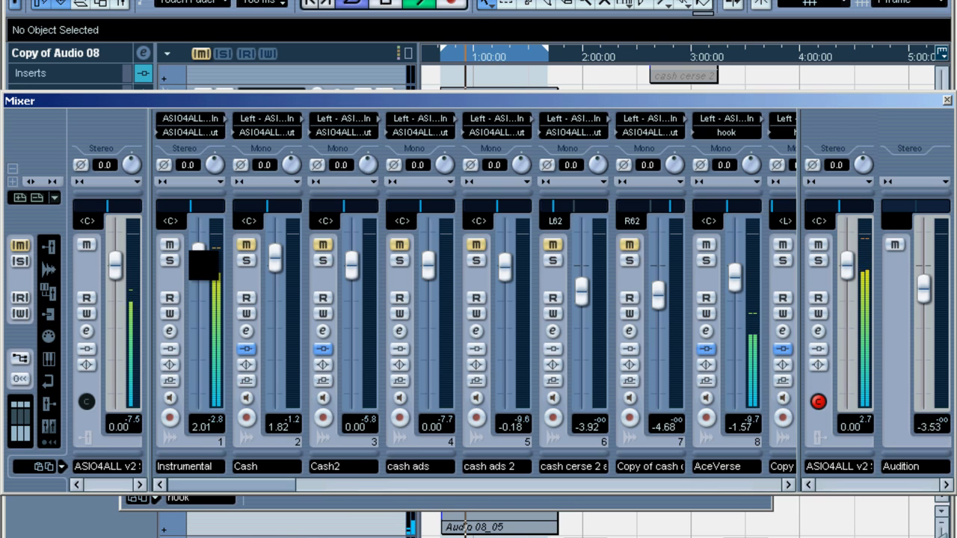
{"action": "left_click", "coordinate": [946, 100]}
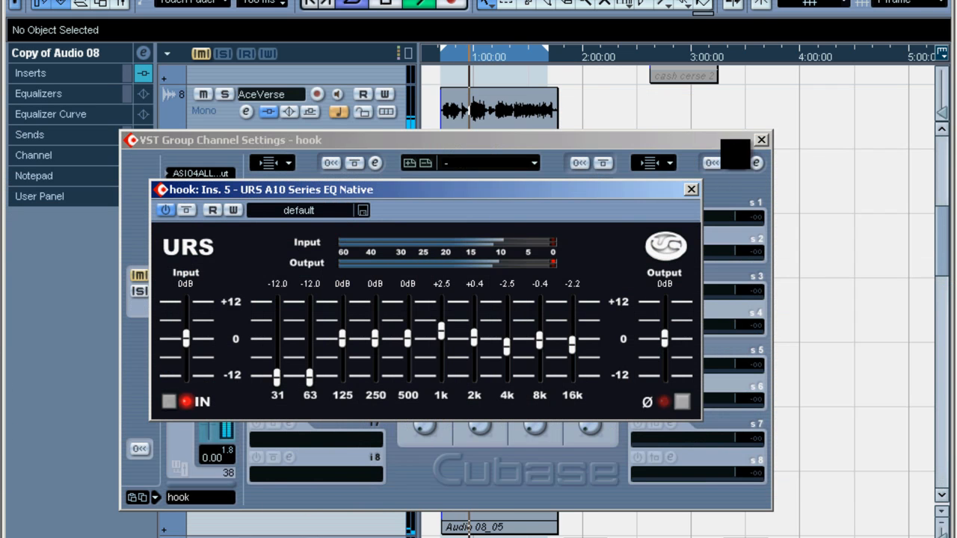
- Readjust the EQ bands to -1.9 at 500, +1.3 at 1k, +1.6 at 2k, -4.2 at 4k and -5.6 at 8k
{"action": "left_click_drag", "start_coordinate": [540, 357], "coordinate": [540, 355]}
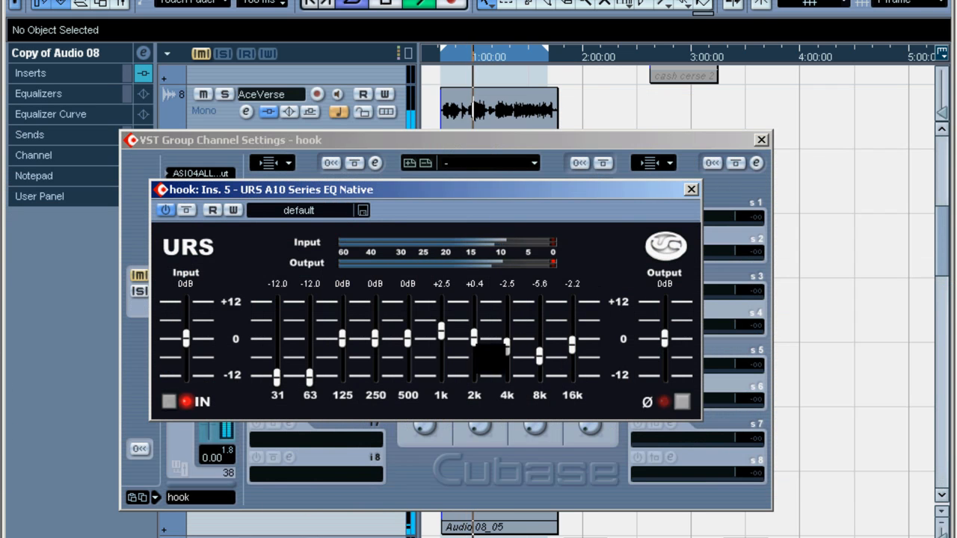
{"action": "left_click_drag", "start_coordinate": [474, 337], "coordinate": [448, 338]}
{"action": "left_click_drag", "start_coordinate": [514, 341], "coordinate": [512, 354]}
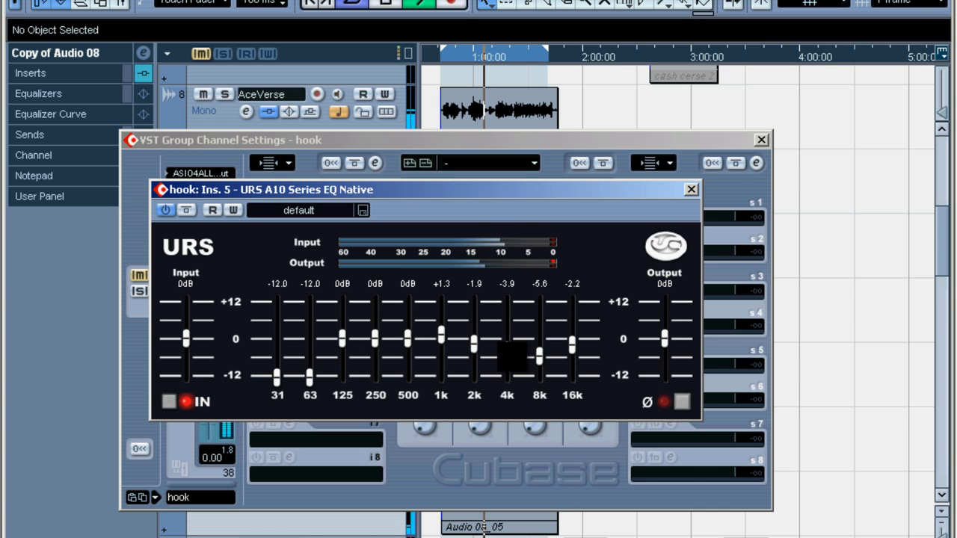
{"action": "mouse_move", "coordinate": [407, 337]}
{"action": "left_mouse_down"}
{"action": "mouse_move", "coordinate": [416, 328]}
{"action": "mouse_move", "coordinate": [413, 349]}
{"action": "left_mouse_up"}
{"action": "left_click_drag", "start_coordinate": [483, 352], "coordinate": [483, 340]}
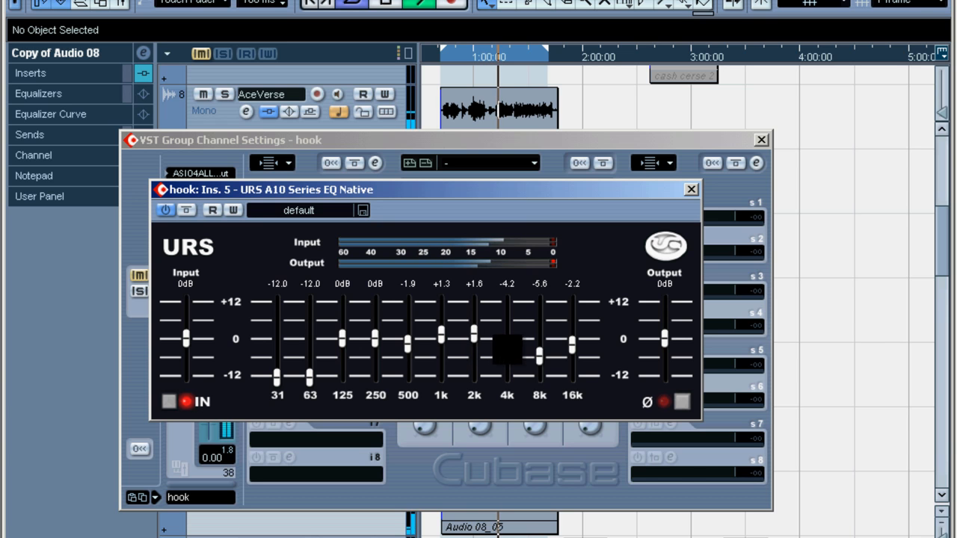
- Rebalance the EQ's high bands to -0.4 at 4k, +1.0 at 8k and -3.6 at 16k
{"action": "left_click_drag", "start_coordinate": [506, 348], "coordinate": [589, 418]}
{"action": "left_click_drag", "start_coordinate": [543, 346], "coordinate": [574, 344]}
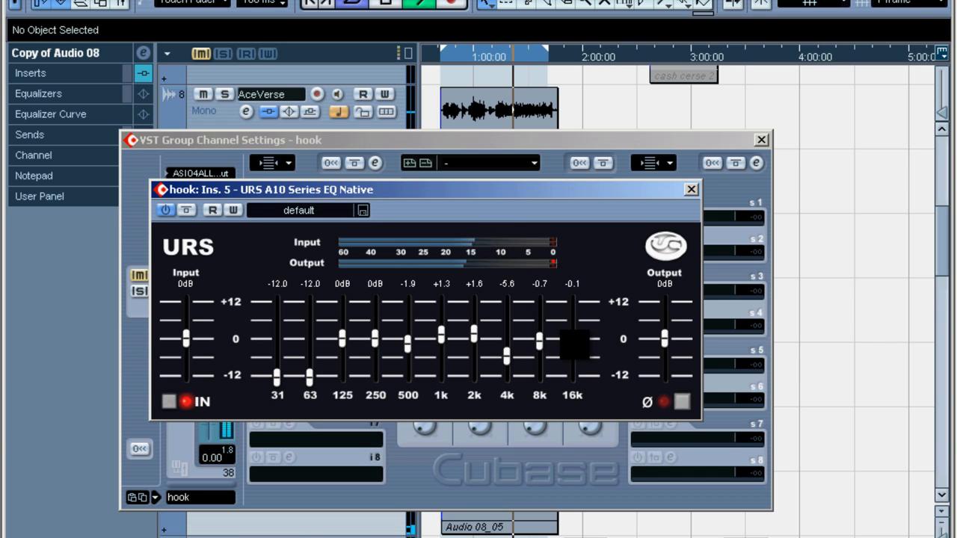
{"action": "left_click_drag", "start_coordinate": [539, 342], "coordinate": [574, 352]}
{"action": "left_click_drag", "start_coordinate": [517, 358], "coordinate": [515, 345]}
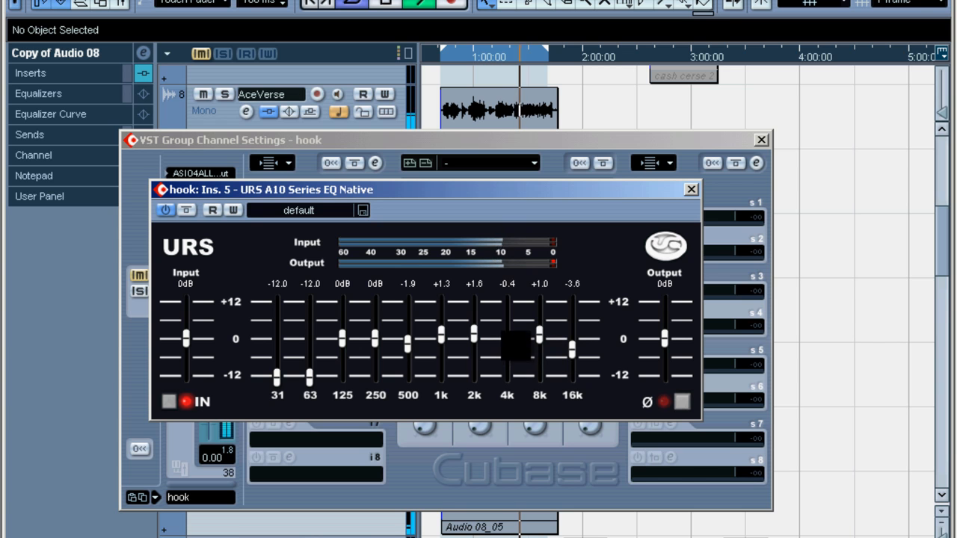